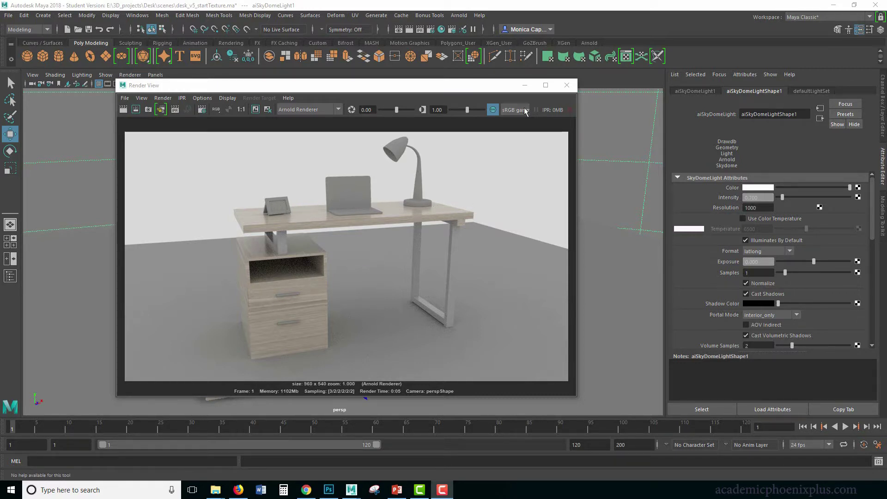
Close the render and select the picture frame, the laptop and the whole lamp group on the desk
{"action": "left_click", "coordinate": [567, 85]}
{"action": "left_click", "coordinate": [233, 193]}
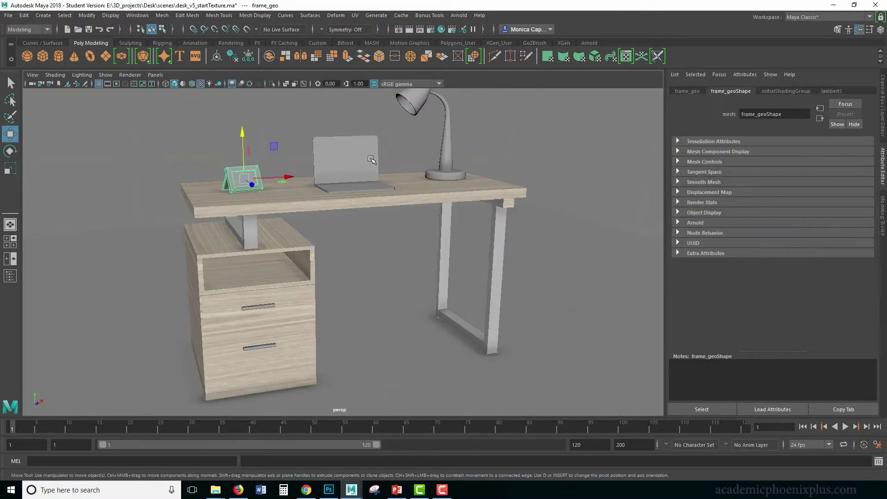
{"action": "left_click_drag", "start_coordinate": [372, 138], "coordinate": [351, 187], "text": "alt"}
{"action": "left_click", "coordinate": [350, 190]}
{"action": "left_click", "coordinate": [444, 204]}
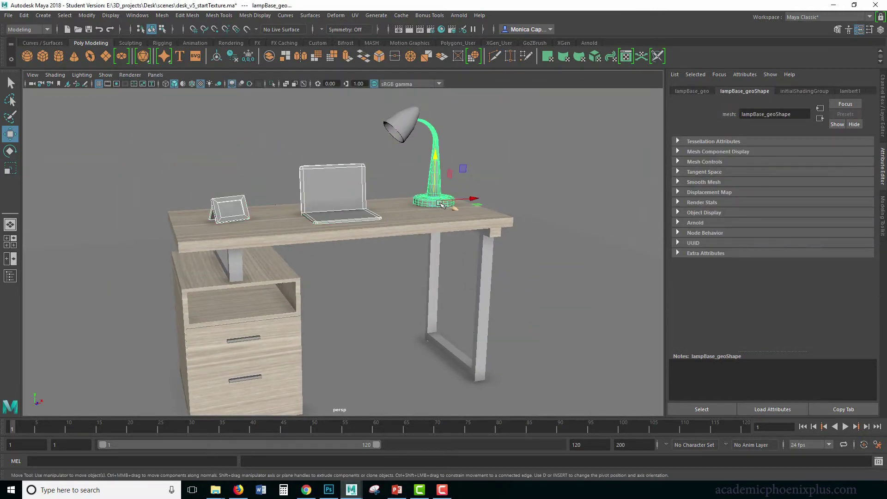
{"action": "key", "text": "Up"}
Start a UV snapshot of the selected objects' layout and set its file name to Assets_UVmap in the Desk images folder
{"action": "left_click", "coordinate": [355, 16]}
{"action": "left_click", "coordinate": [370, 31]}
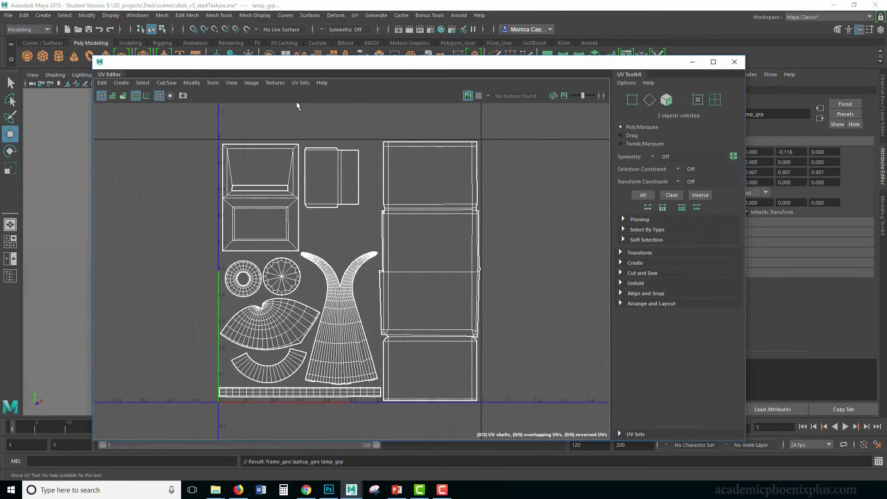
{"action": "left_click", "coordinate": [251, 83]}
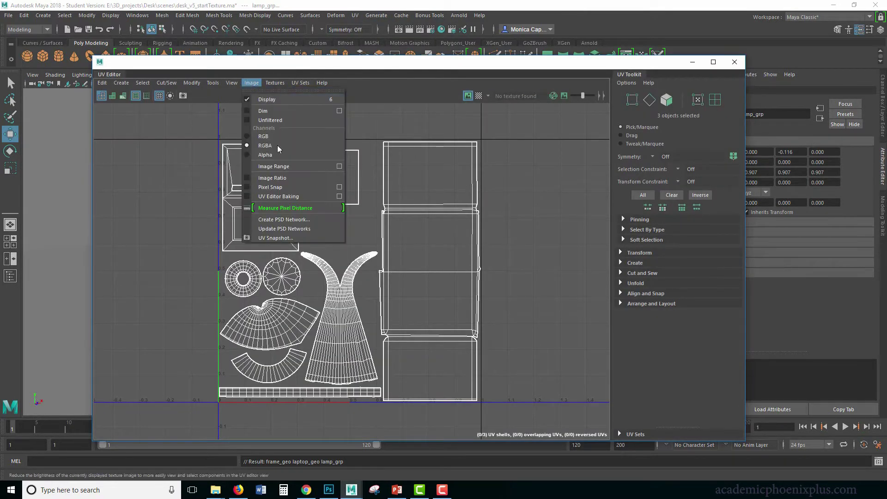
{"action": "left_click", "coordinate": [276, 238]}
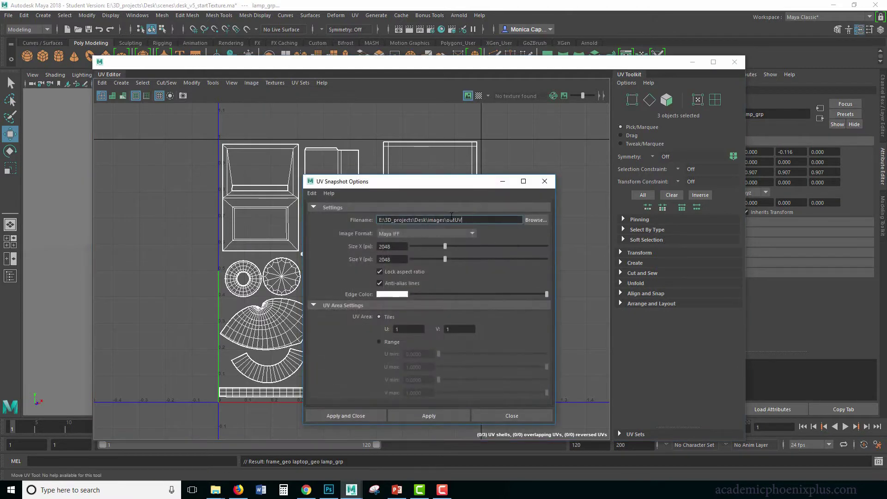
{"action": "left_click_drag", "start_coordinate": [378, 220], "coordinate": [463, 220]}
{"action": "left_click", "coordinate": [474, 218]}
{"action": "key", "text": "Return"}
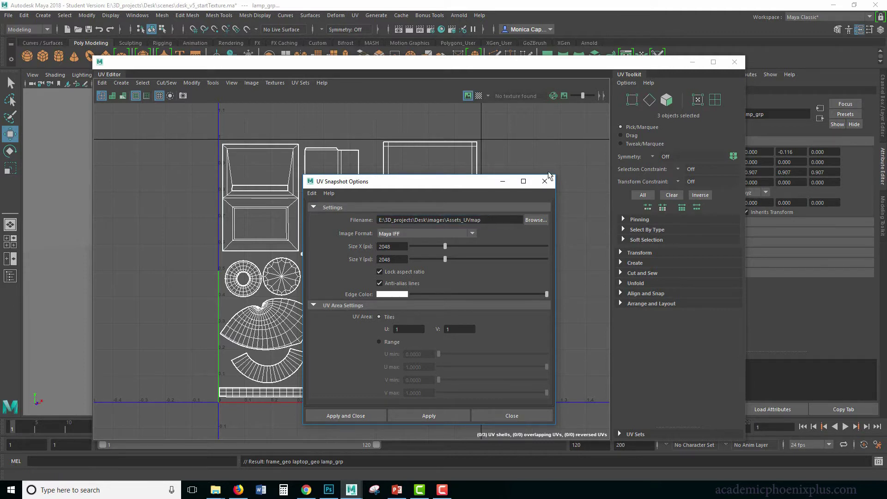
Set the UV snapshot format to TIFF and its size to 1024 x 1024 px, and save it
{"action": "left_click", "coordinate": [454, 233]}
{"action": "scroll", "coordinate": [475, 308], "scroll_direction": "down", "scroll_amount": 3}
{"action": "left_click", "coordinate": [412, 308]}
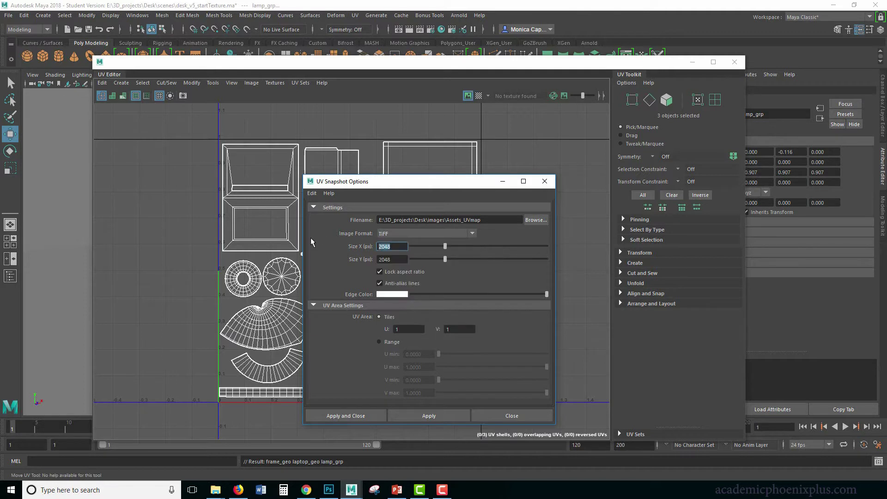
{"action": "type", "text": "1024"}
{"action": "key", "text": "Tab"}
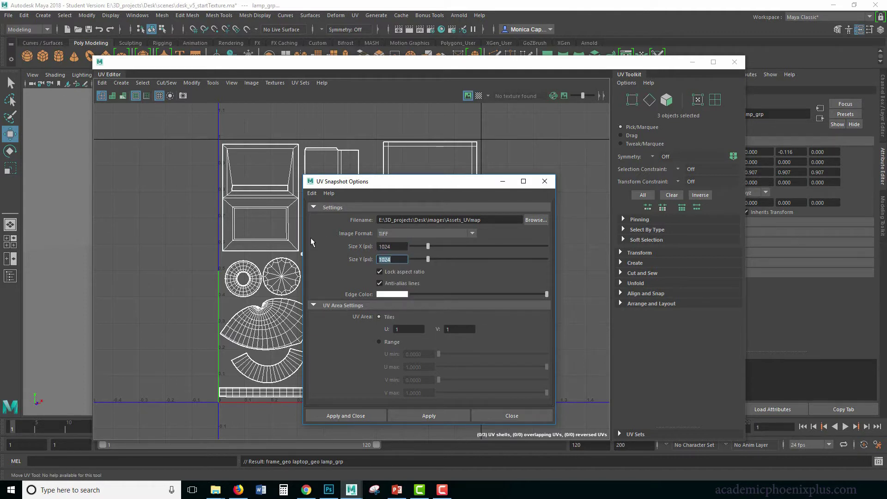
{"action": "left_click", "coordinate": [346, 416]}
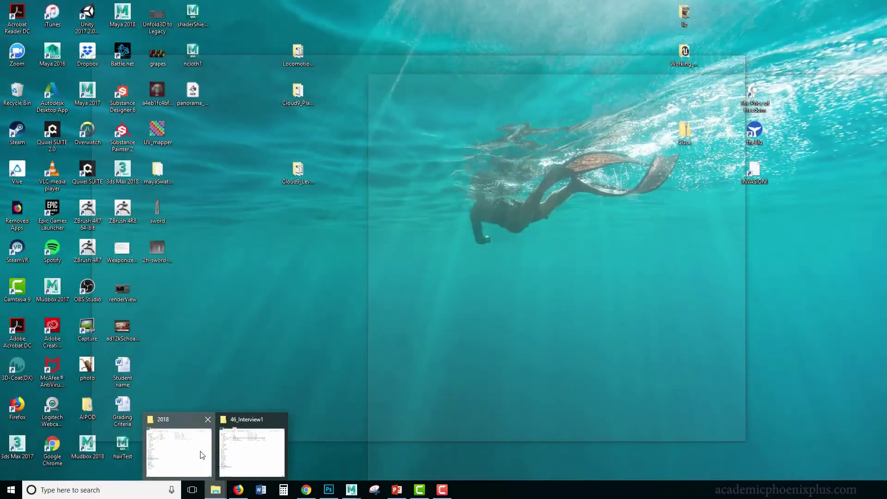
Switch to Photoshop and open Assets_UVmap from the Desk project's images folder
{"action": "left_click", "coordinate": [200, 452]}
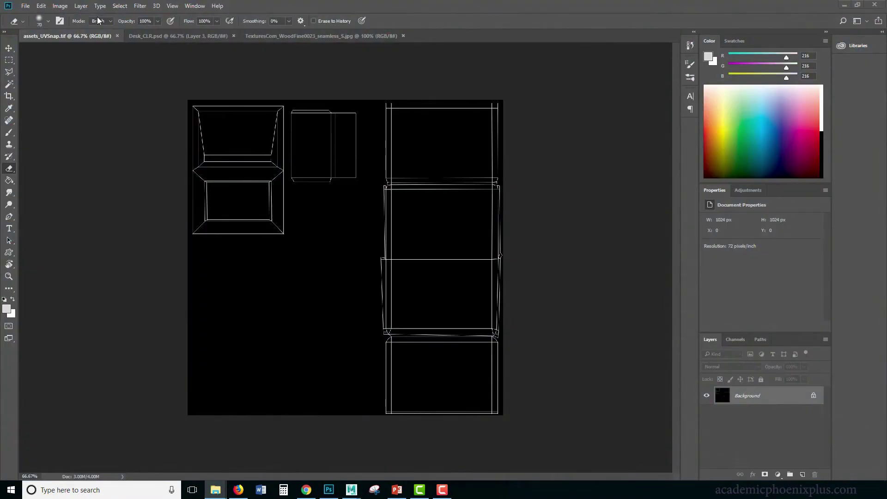
{"action": "left_click", "coordinate": [31, 6]}
{"action": "left_click", "coordinate": [37, 23]}
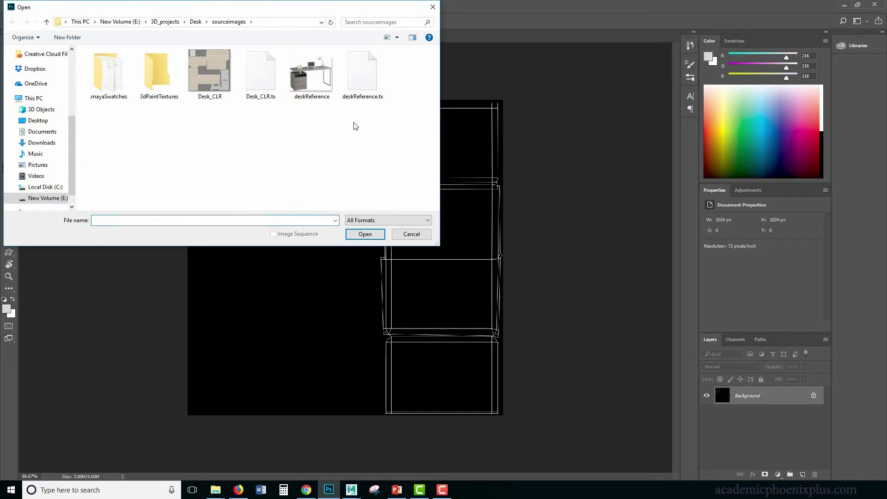
{"action": "left_click", "coordinate": [196, 21]}
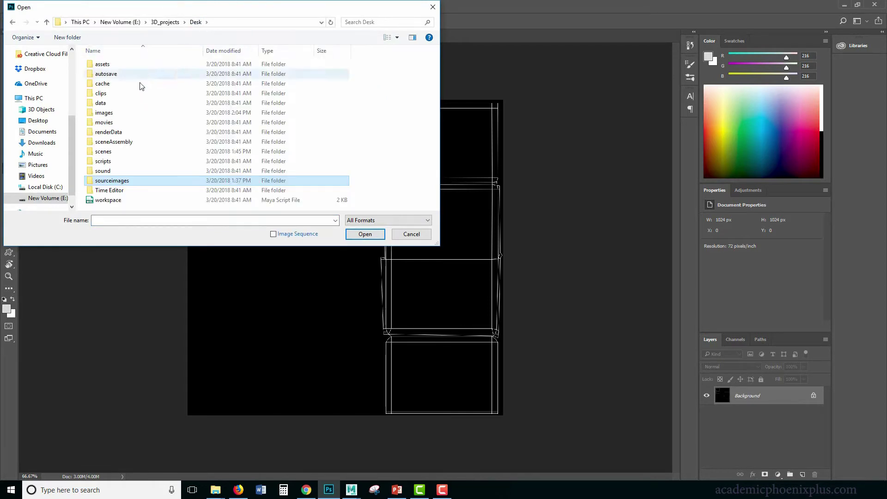
{"action": "double_click", "coordinate": [144, 116]}
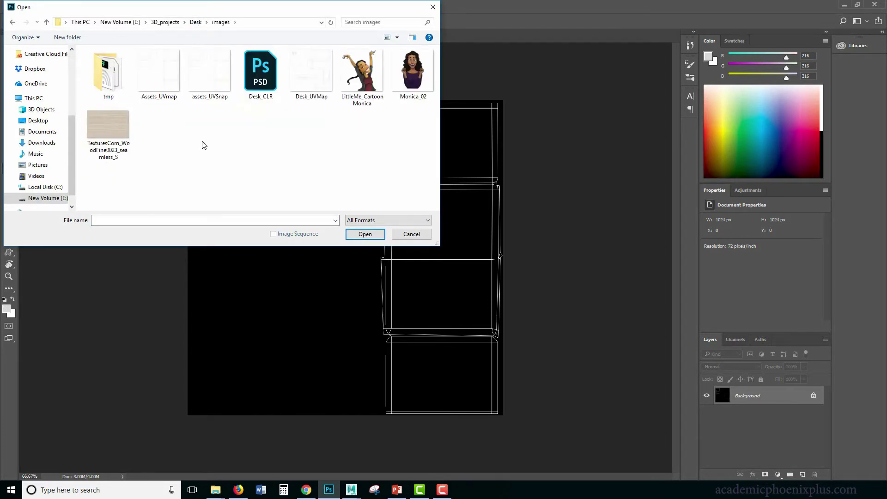
{"action": "double_click", "coordinate": [152, 91]}
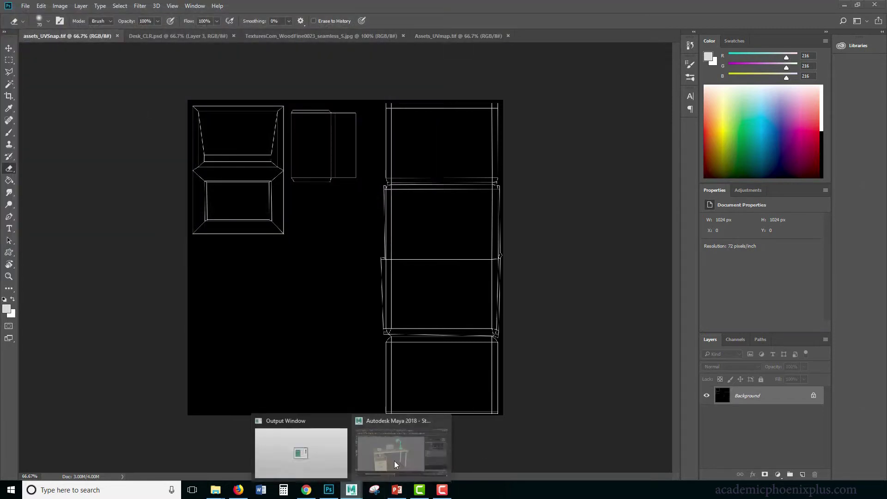
Return to Maya, close the UV Editor and select the frame, laptop and individual lamp meshes instead of the lamp group
{"action": "left_click", "coordinate": [402, 444]}
{"action": "left_click", "coordinate": [734, 61]}
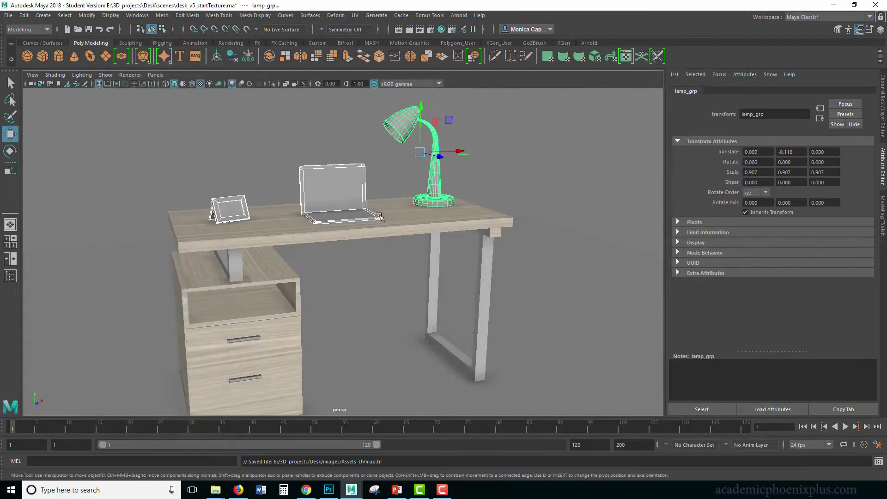
{"action": "left_click_drag", "start_coordinate": [194, 141], "coordinate": [508, 213]}
{"action": "mouse_move", "coordinate": [364, 231]}
{"action": "left_mouse_down", "text": "alt"}
{"action": "mouse_move", "coordinate": [395, 252]}
{"action": "mouse_move", "coordinate": [374, 238]}
{"action": "left_mouse_up", "text": "alt"}
Save another UV snapshot of the selected meshes as Assets_UVmap2, keeping the TIFF format and 1024 px size
{"action": "left_click", "coordinate": [354, 15]}
{"action": "left_click", "coordinate": [392, 91]}
{"action": "left_click", "coordinate": [251, 83]}
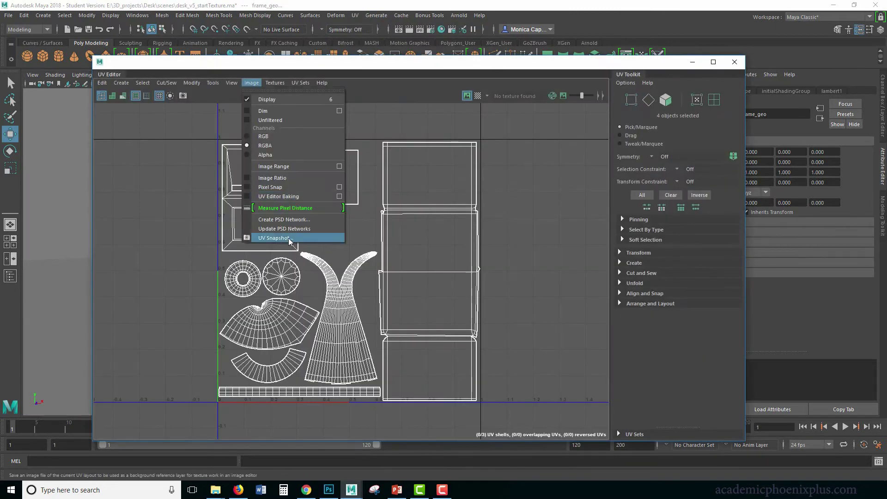
{"action": "left_click", "coordinate": [291, 238]}
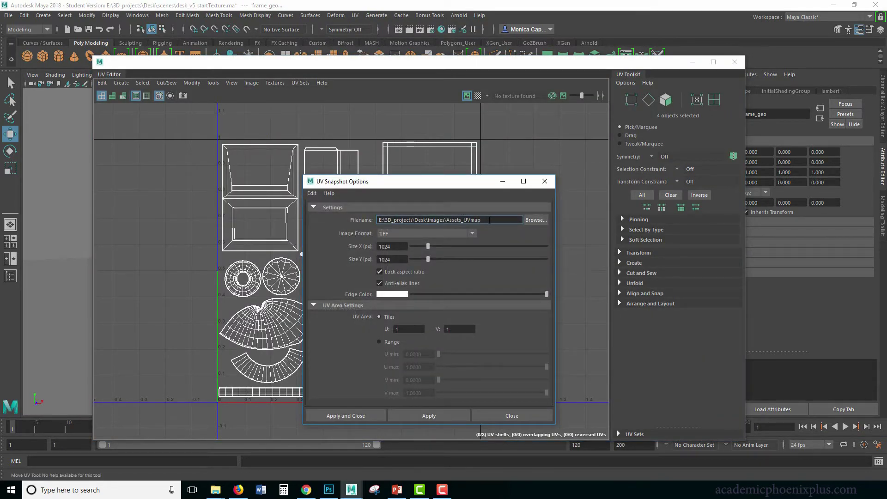
{"action": "left_click", "coordinate": [356, 416]}
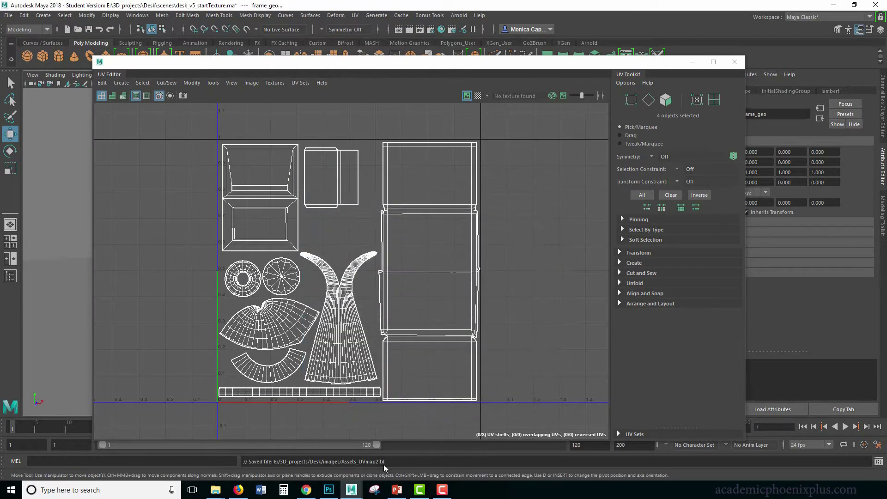
Switch to Photoshop and open the Assets_UVmap2 snapshot from the images folder
{"action": "left_click", "coordinate": [328, 490]}
{"action": "left_click", "coordinate": [25, 6]}
{"action": "left_click", "coordinate": [32, 26]}
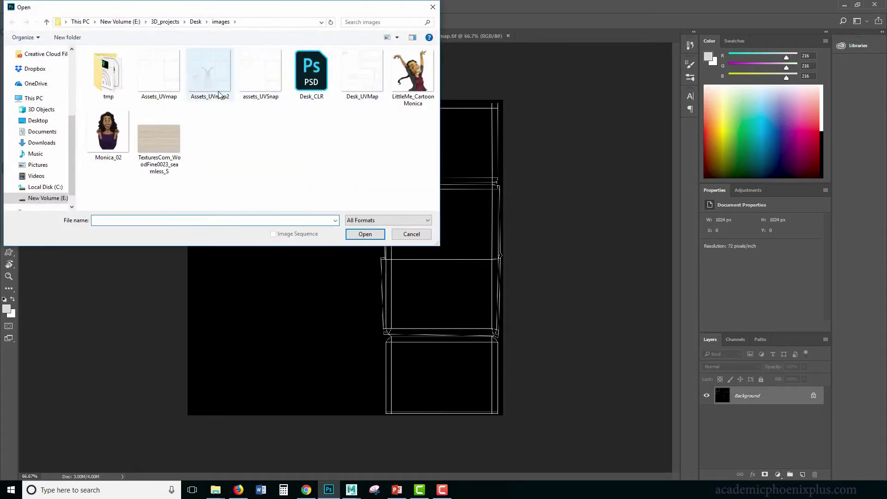
{"action": "double_click", "coordinate": [210, 71]}
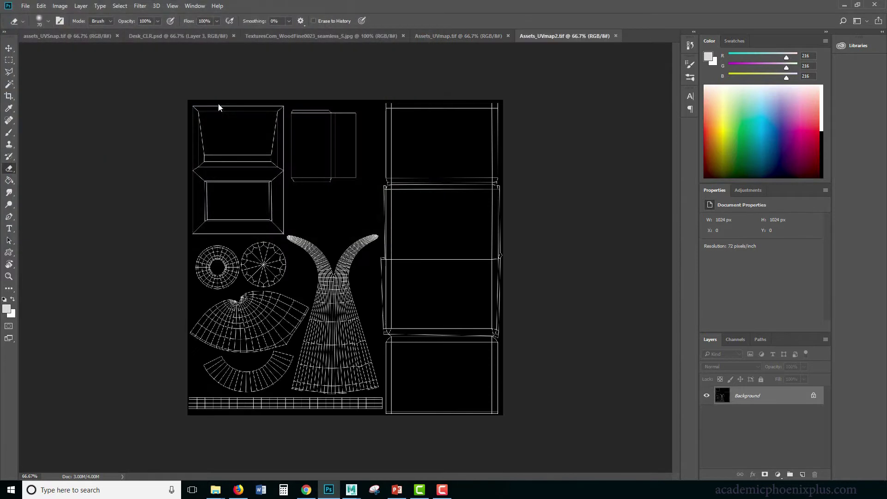
Close all other open documents, leaving only Assets_UVmap2.tif
{"action": "left_click", "coordinate": [117, 35]}
{"action": "left_click", "coordinate": [128, 35]}
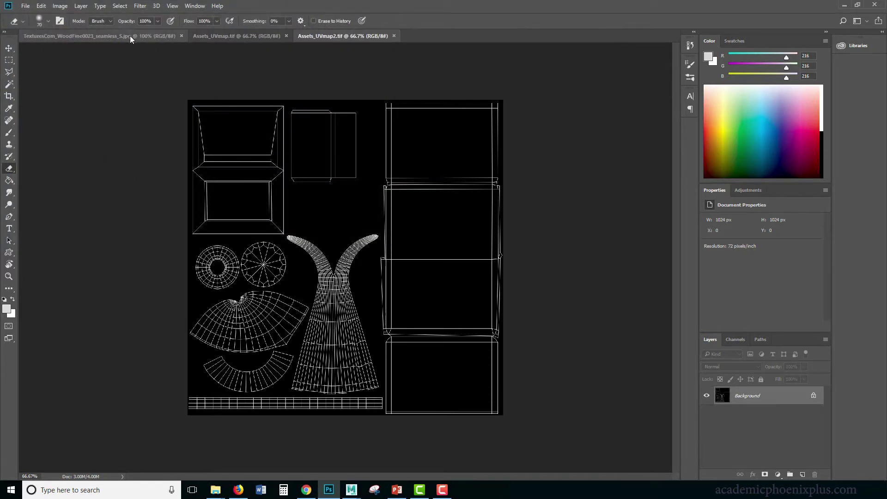
{"action": "left_click", "coordinate": [182, 36]}
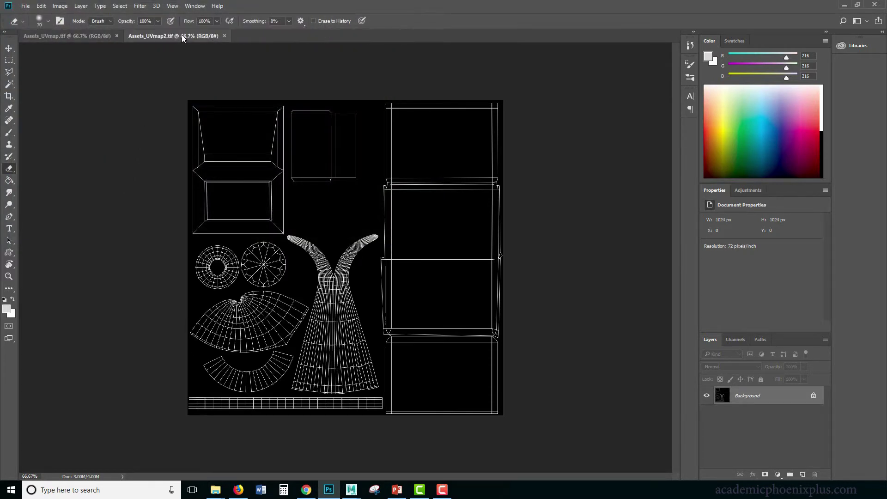
{"action": "left_click", "coordinate": [117, 35]}
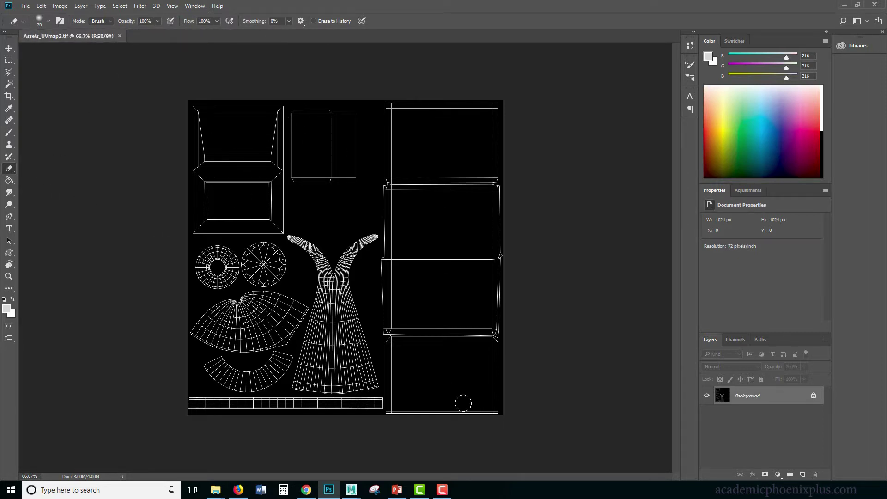
Convert the Background into an editable layer named UVnsap and delete the Alpha 1 channel
{"action": "left_click", "coordinate": [9, 61]}
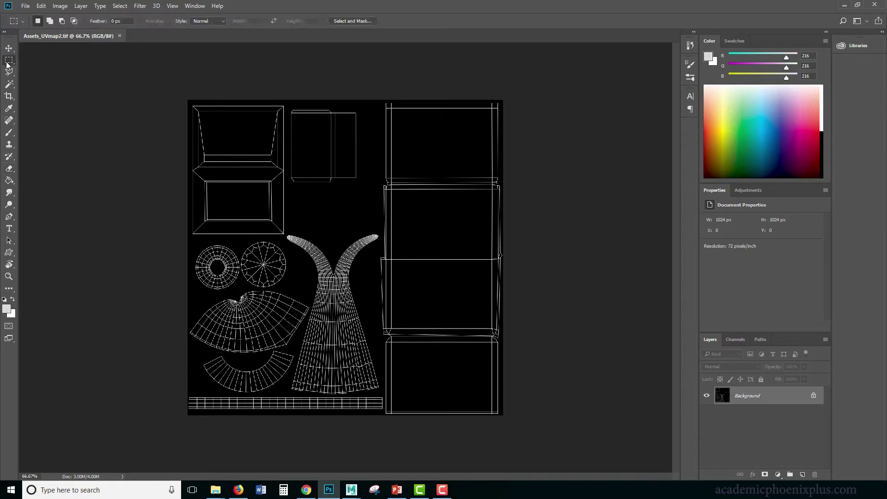
{"action": "double_click", "coordinate": [751, 396]}
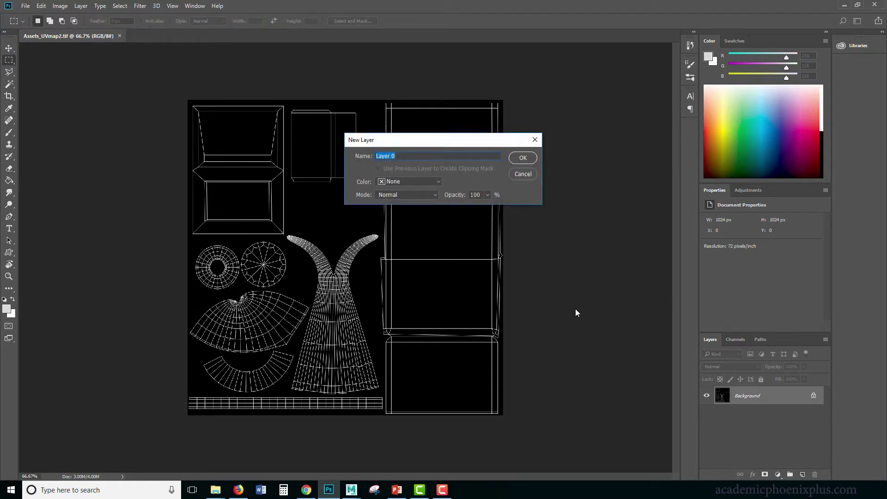
{"action": "type", "text": "UVnsap"}
{"action": "key", "text": "Return"}
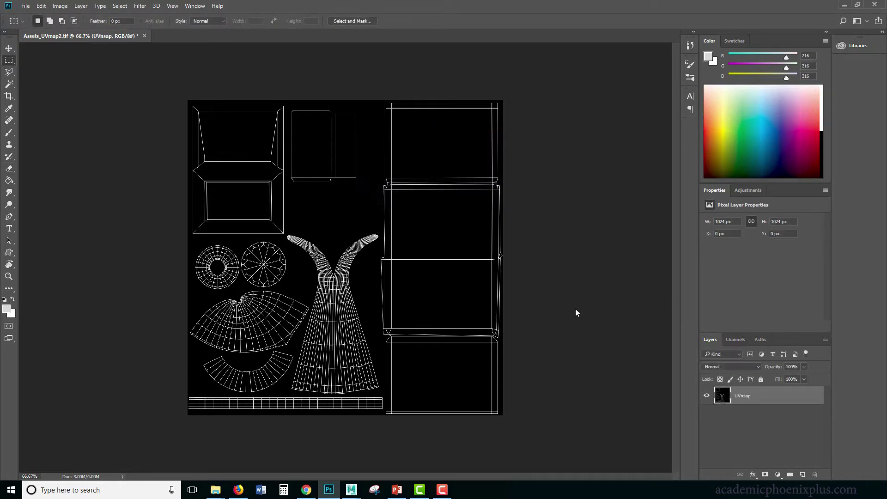
{"action": "left_click", "coordinate": [736, 341]}
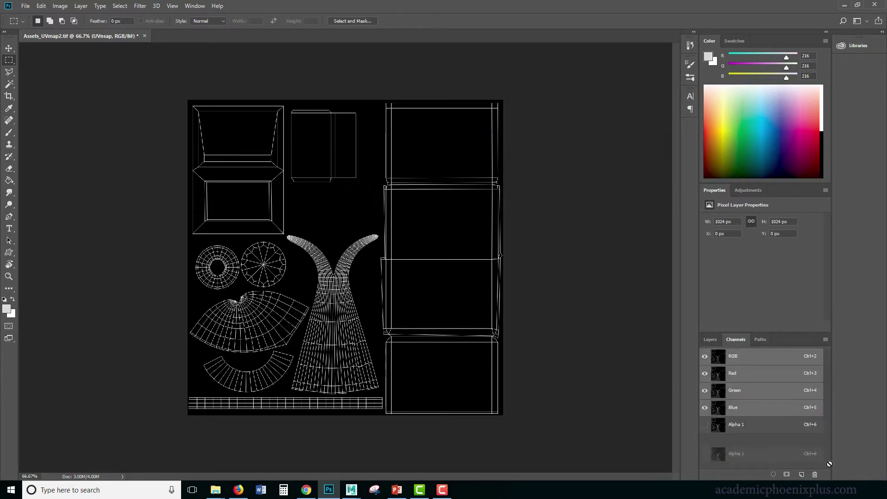
{"action": "left_click", "coordinate": [709, 340]}
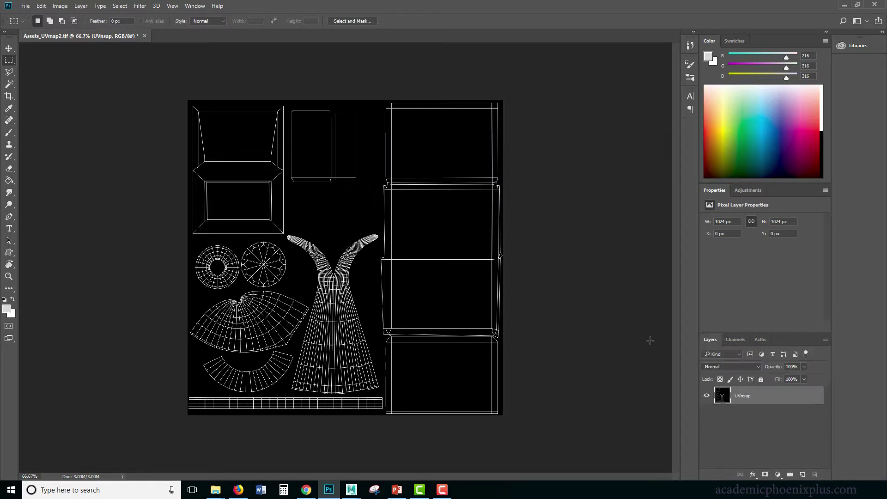
Select the black area around the UV shells with the Magic Wand and contract the selection
{"action": "left_click", "coordinate": [6, 85]}
{"action": "left_click", "coordinate": [345, 210]}
{"action": "left_click", "coordinate": [119, 5]}
{"action": "mouse_move", "coordinate": [142, 123]}
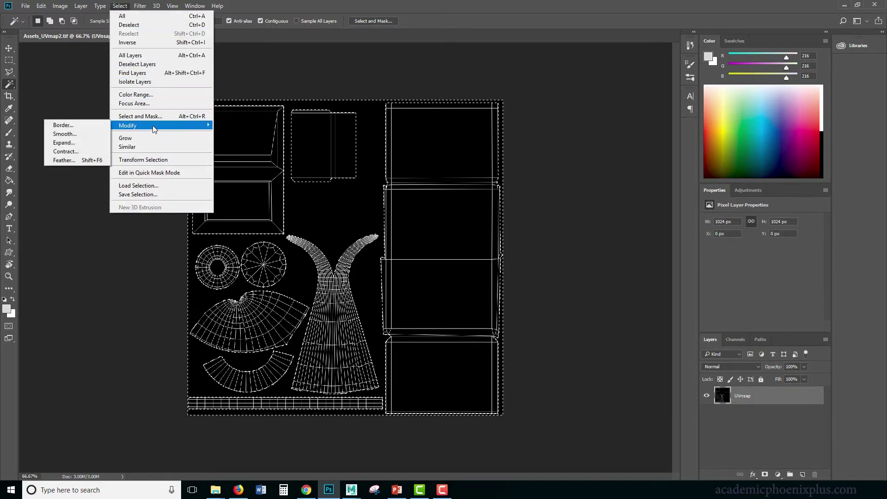
{"action": "left_click", "coordinate": [78, 150]}
{"action": "key", "text": "Return"}
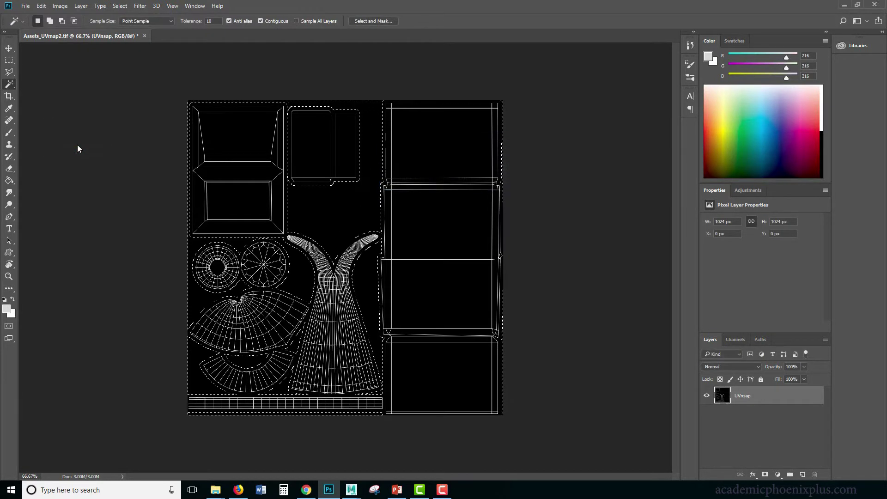
Add a new layer and fill the selection with a grey foreground colour of 50% brightness, then clear the selection
{"action": "left_click", "coordinate": [803, 474]}
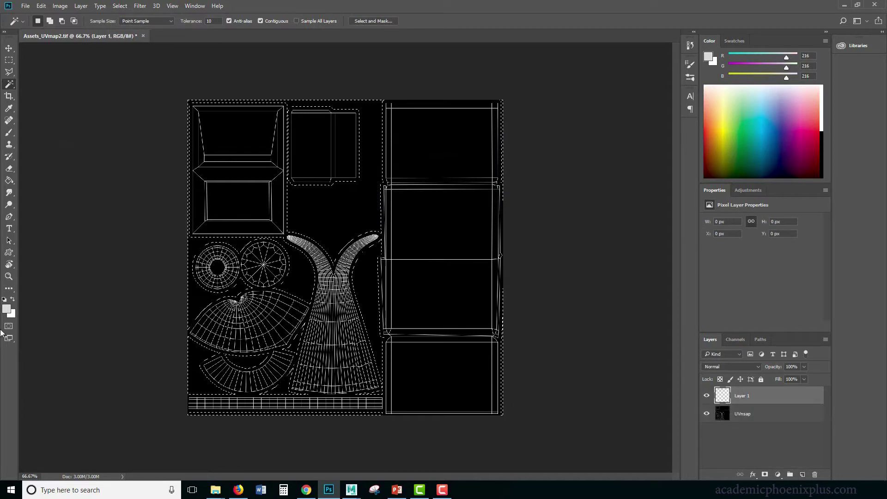
{"action": "left_click", "coordinate": [6, 309]}
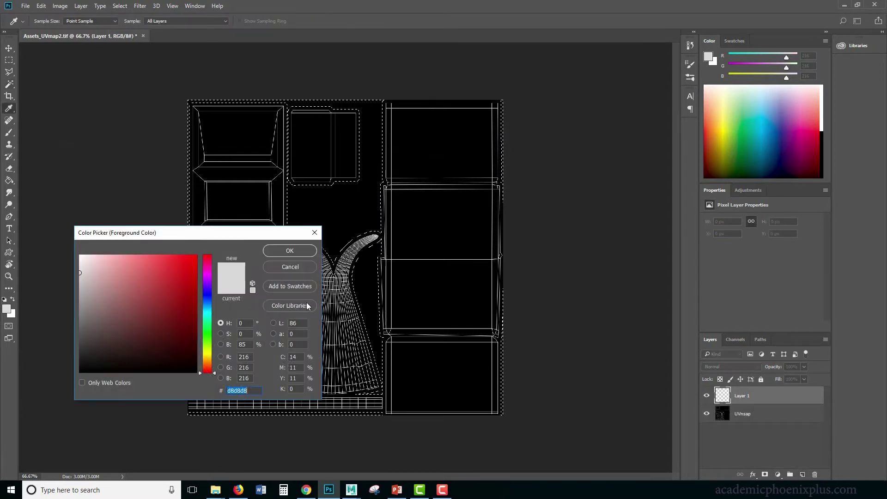
{"action": "double_click", "coordinate": [243, 344]}
{"action": "type", "text": "50"}
{"action": "key", "text": "Return"}
{"action": "key", "text": "w"}
{"action": "key", "text": "shift+F5"}
{"action": "key", "text": "Return"}
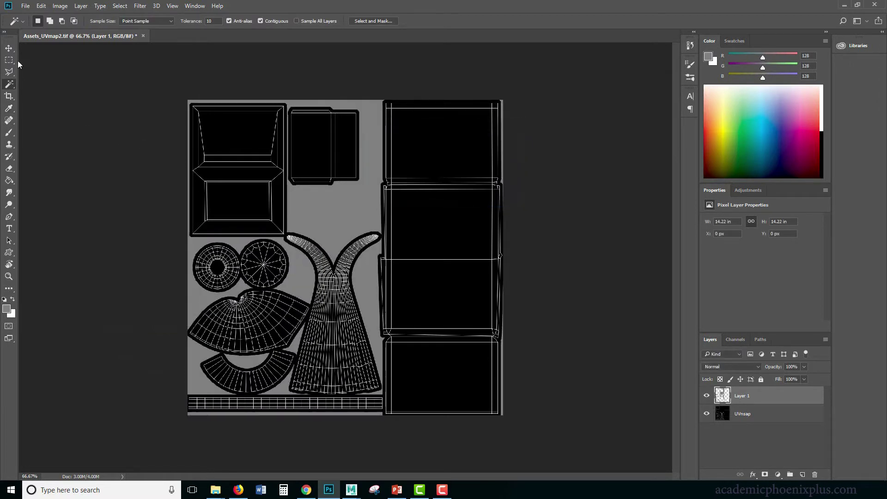
Add another empty layer beneath the grey fill layer and rename the fill layer border
{"action": "left_click", "coordinate": [9, 60]}
{"action": "left_click", "coordinate": [802, 474]}
{"action": "left_click_drag", "start_coordinate": [753, 395], "coordinate": [752, 419]}
{"action": "double_click", "coordinate": [742, 395]}
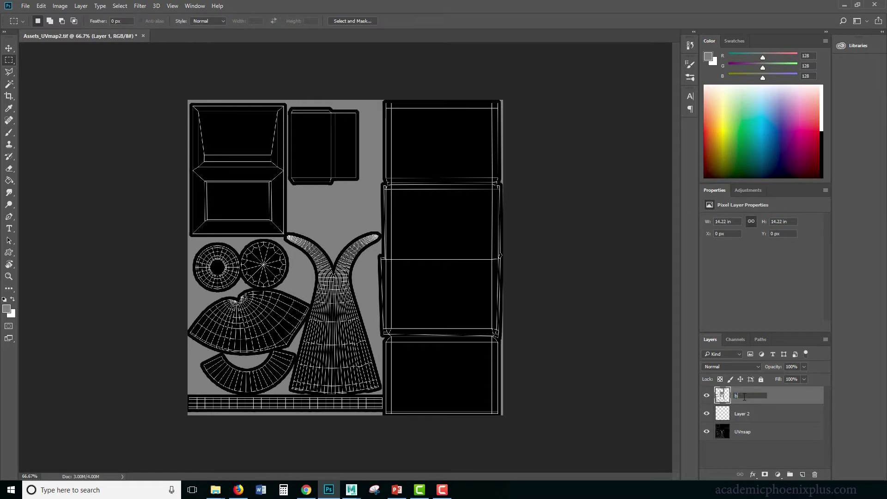
{"action": "type", "text": "border"}
{"action": "key", "text": "Return"}
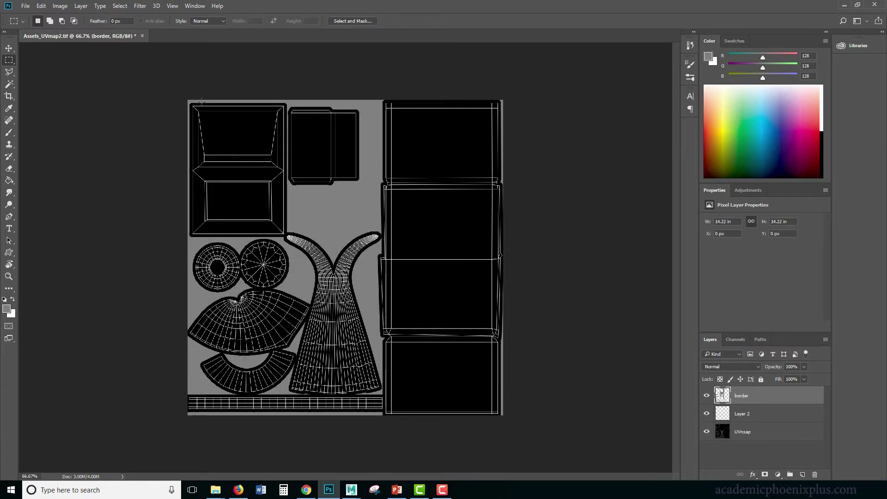
Select the areas around the two upper-left UV shells and fill them with light grey #dedede on Layer 2
{"action": "left_click_drag", "start_coordinate": [167, 82], "coordinate": [288, 238]}
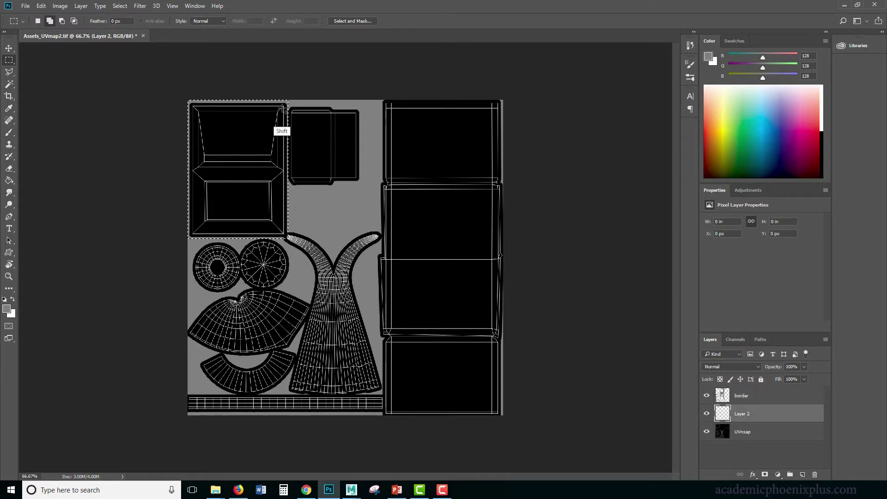
{"action": "left_click_drag", "start_coordinate": [284, 106], "coordinate": [367, 195], "text": "shift"}
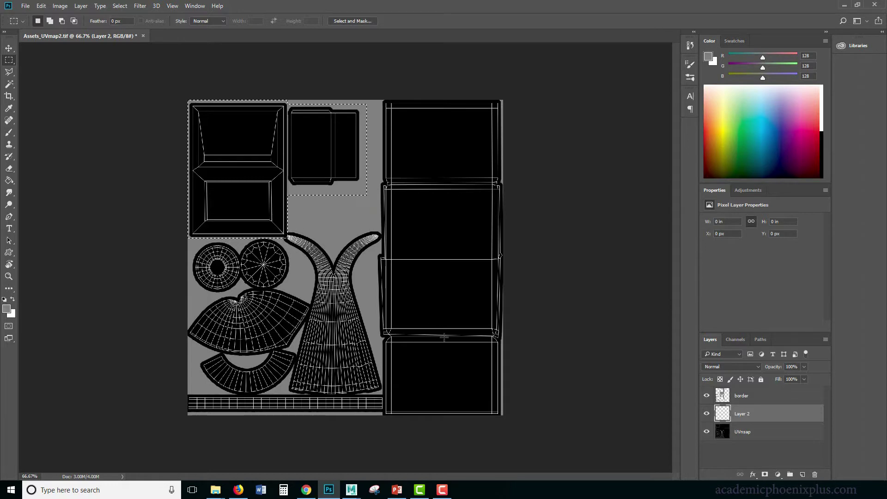
{"action": "left_click", "coordinate": [12, 299]}
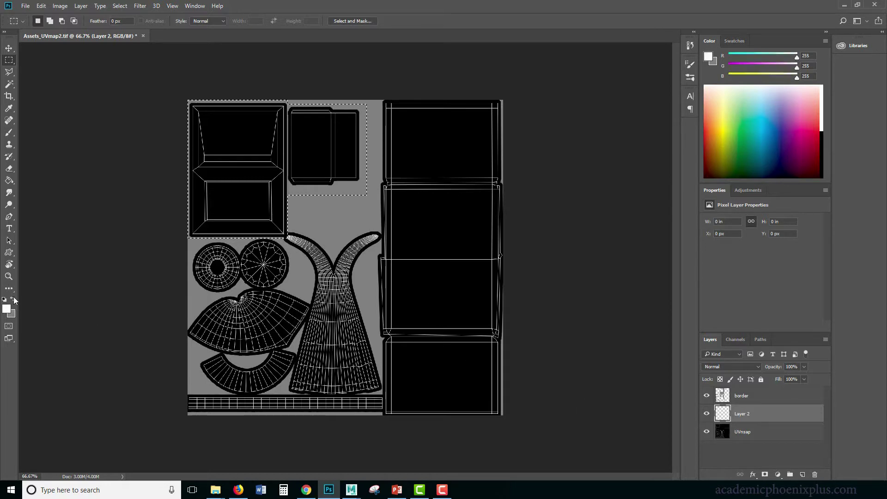
{"action": "left_click", "coordinate": [6, 308]}
{"action": "type", "text": "dedede"}
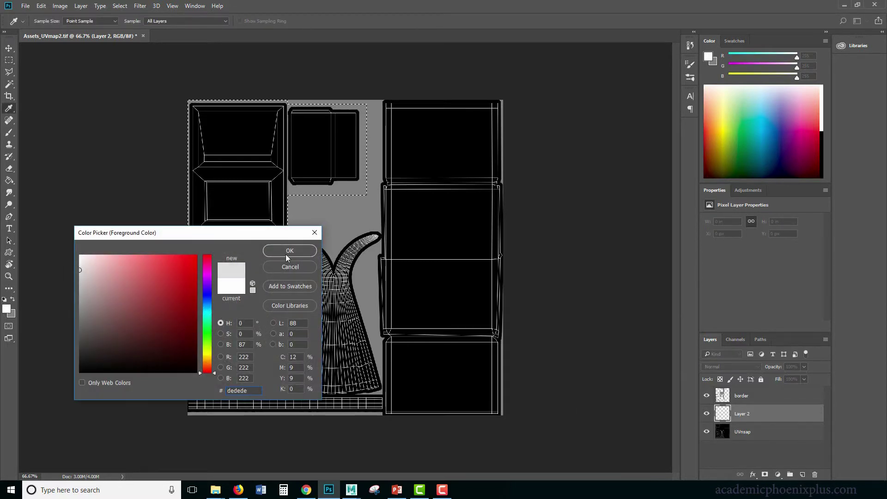
{"action": "left_click", "coordinate": [287, 252]}
{"action": "key", "text": "m"}
{"action": "key", "text": "shift+F5"}
{"action": "left_click", "coordinate": [505, 143]}
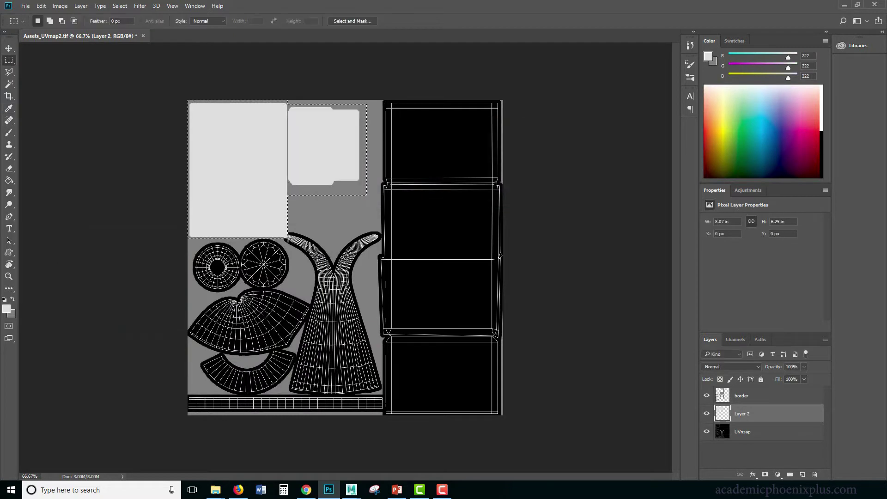
Hide Layer 2, open the cartoon portrait PNG and copy the whole image into the UV map document
{"action": "left_click", "coordinate": [707, 413]}
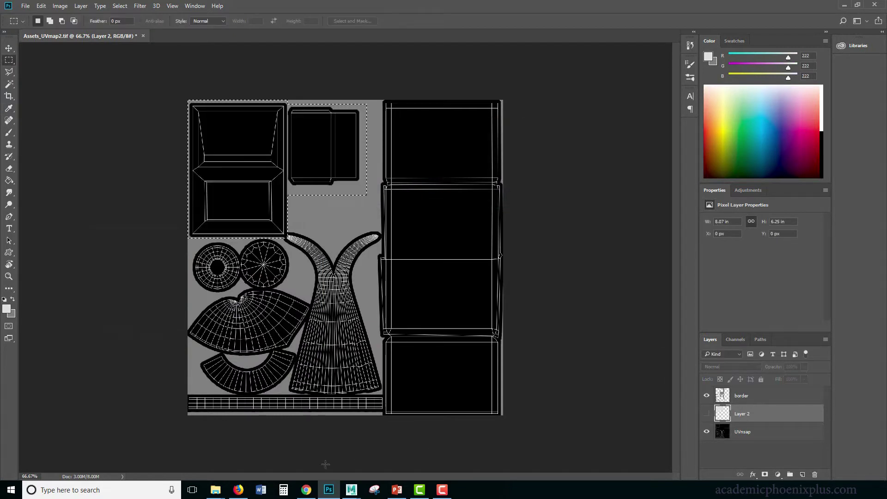
{"action": "mouse_move", "coordinate": [208, 482]}
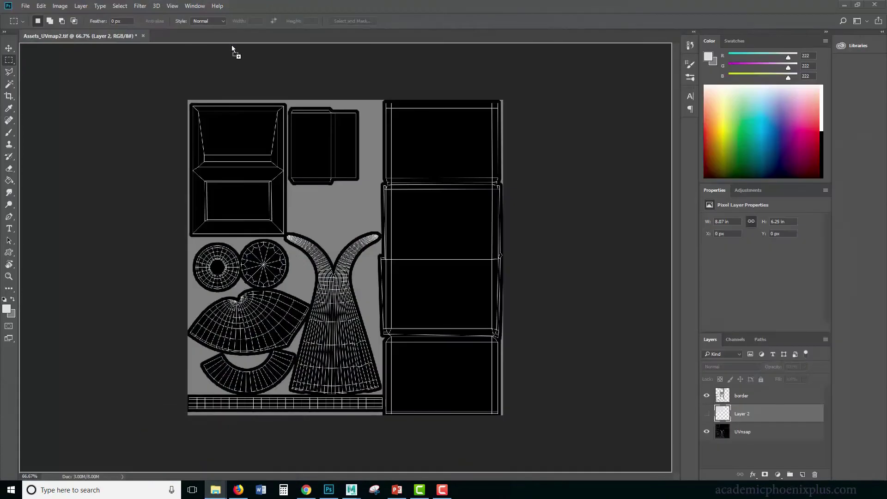
{"action": "left_click_drag", "start_coordinate": [232, 45], "coordinate": [232, 38]}
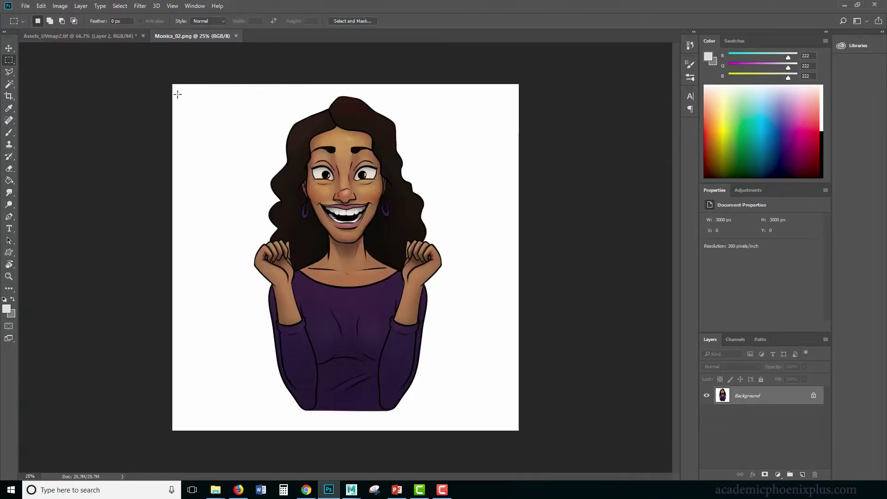
{"action": "mouse_move", "coordinate": [171, 93]}
{"action": "left_mouse_down"}
{"action": "mouse_move", "coordinate": [223, 88]}
{"action": "mouse_move", "coordinate": [93, 36]}
{"action": "mouse_move", "coordinate": [172, 92]}
{"action": "left_mouse_up"}
{"action": "key", "text": "ctrl+v"}
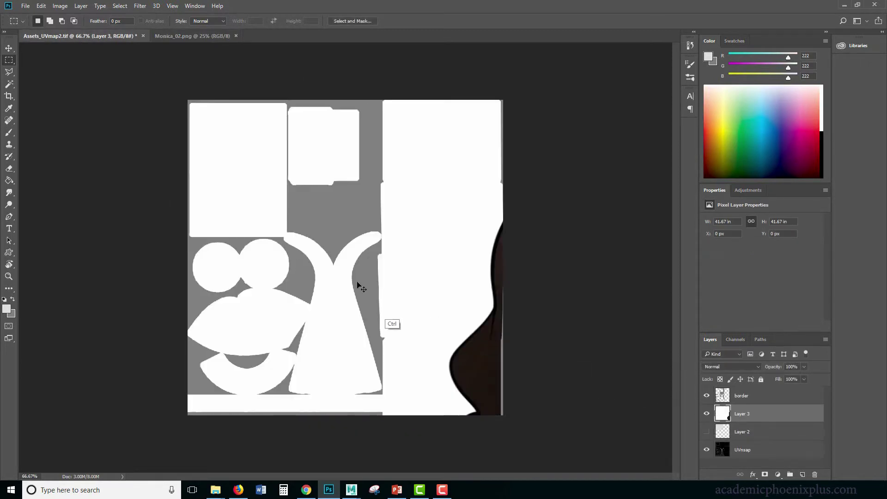
Scale the pasted portrait to about 4.3% and position it inside the frame shell's inner rectangle
{"action": "key", "text": "ctrl+t"}
{"action": "left_click_drag", "start_coordinate": [188, 100], "coordinate": [154, 104], "text": "shift"}
{"action": "left_click_drag", "start_coordinate": [65, 99], "coordinate": [477, 314], "text": "shift"}
{"action": "left_click_drag", "start_coordinate": [483, 406], "coordinate": [171, 321]}
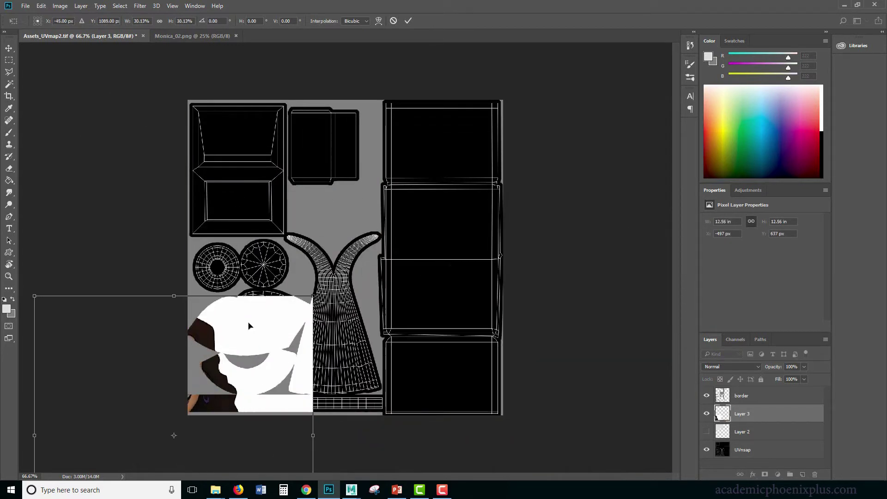
{"action": "left_click_drag", "start_coordinate": [257, 322], "coordinate": [345, 135]}
{"action": "left_click_drag", "start_coordinate": [400, 110], "coordinate": [259, 185], "text": "shift"}
{"action": "key", "text": "Up"}
{"action": "key", "text": "Up"}
{"action": "key", "text": "Up"}
{"action": "key", "text": "Up"}
{"action": "key", "text": "Up"}
{"action": "key", "text": "Up"}
{"action": "key", "text": "Up"}
{"action": "key", "text": "Up"}
{"action": "key", "text": "Up"}
{"action": "key", "text": "Up"}
{"action": "key", "text": "Up"}
{"action": "key", "text": "Up"}
{"action": "key", "text": "Up"}
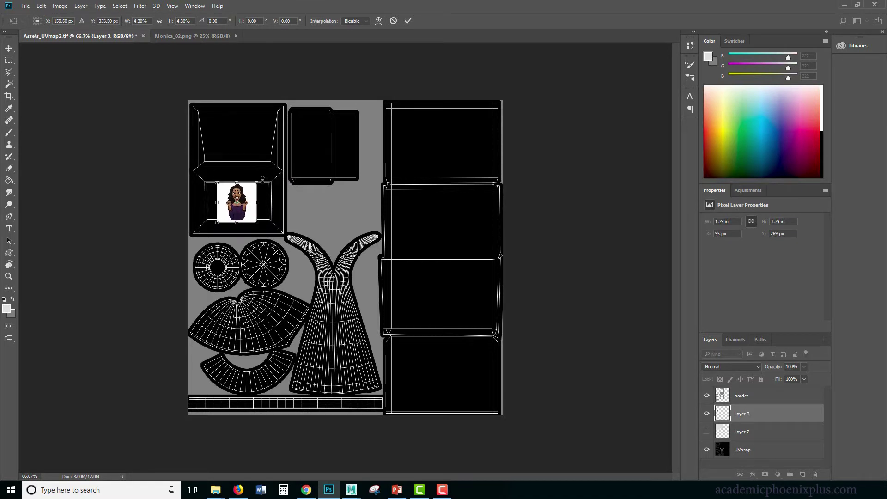
{"action": "key", "text": "Return"}
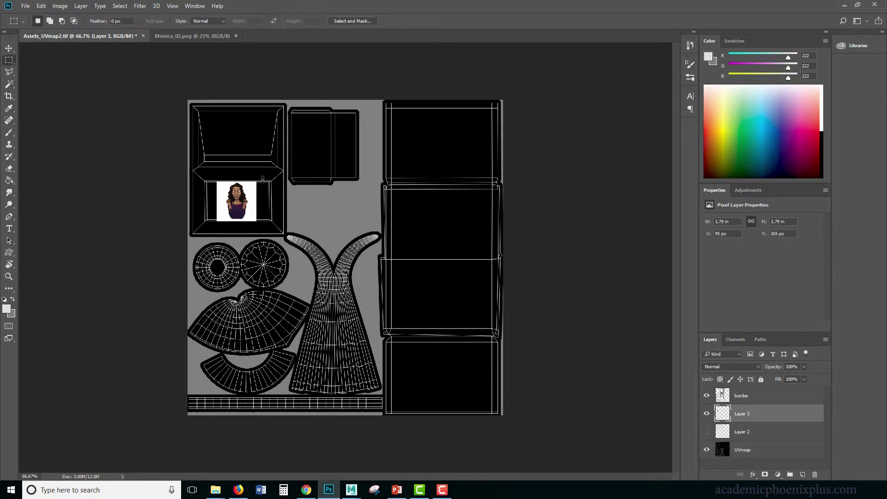
Show Layer 2 again and inspect the portrait up close against the light grey fill
{"action": "left_click", "coordinate": [707, 431]}
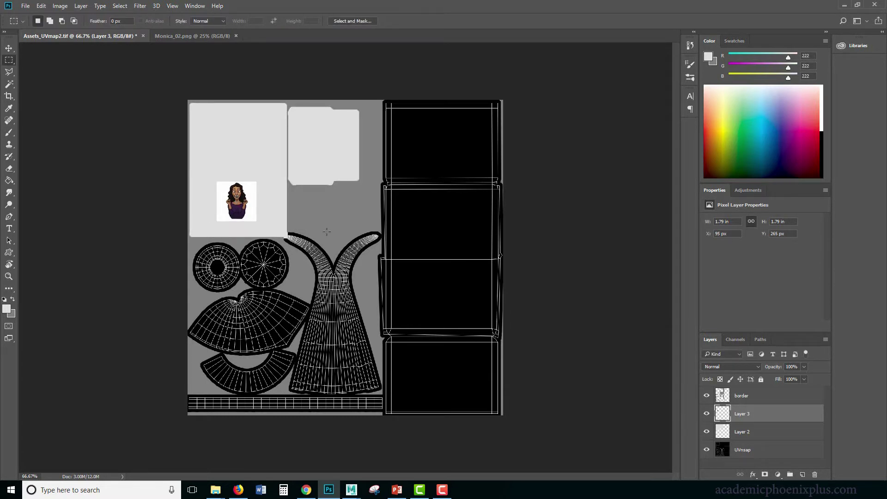
{"action": "key", "text": "z"}
{"action": "left_click", "coordinate": [246, 197]}
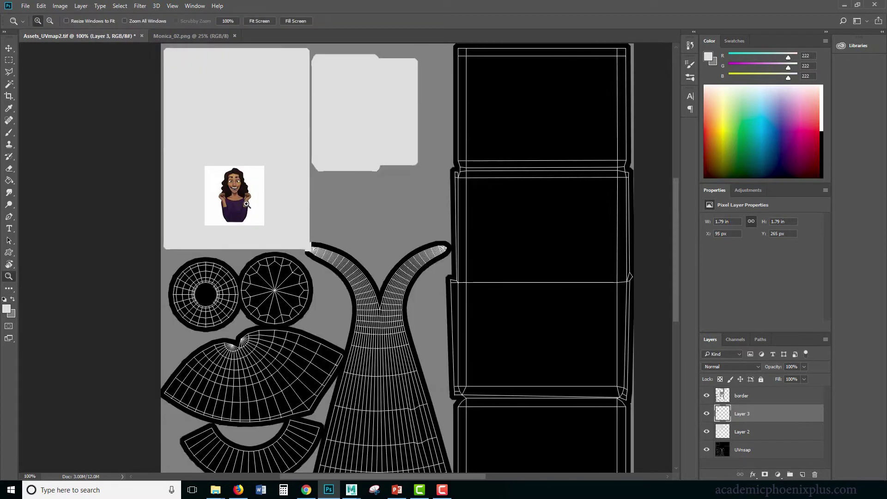
{"action": "left_click", "coordinate": [246, 197]}
{"action": "left_click", "coordinate": [370, 167]}
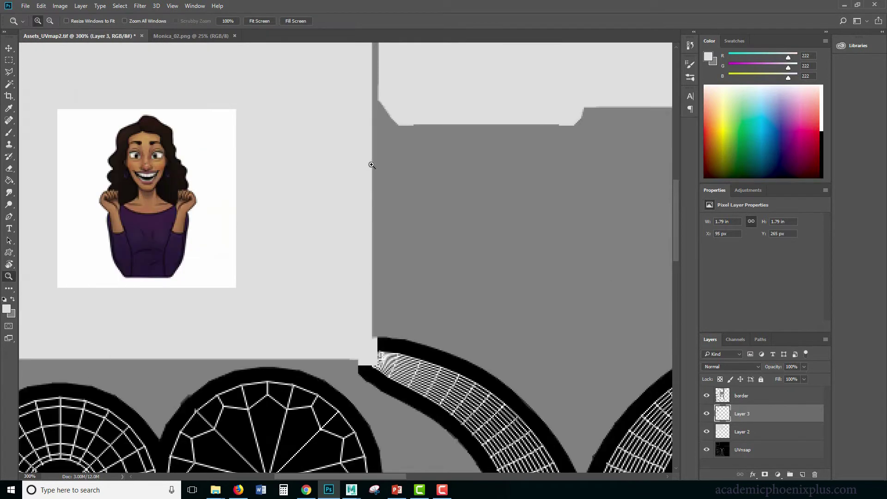
{"action": "left_click", "coordinate": [341, 179], "text": "alt"}
Open TexturesCom_WoodFine0023_seamless_S.jpg and copy a rectangular area of the wood into the UV map document
{"action": "left_click_drag", "start_coordinate": [433, 146], "coordinate": [447, 275]}
{"action": "left_click", "coordinate": [451, 230], "text": "alt"}
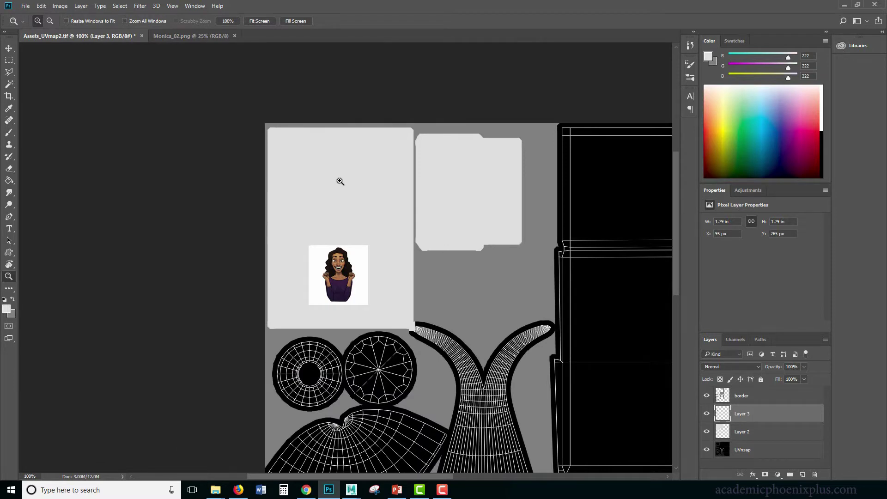
{"action": "left_click_drag", "start_coordinate": [425, 186], "coordinate": [322, 38]}
{"action": "left_click", "coordinate": [8, 60]}
{"action": "left_click_drag", "start_coordinate": [189, 127], "coordinate": [533, 339]}
{"action": "left_click", "coordinate": [91, 37]}
{"action": "key", "text": "ctrl+v"}
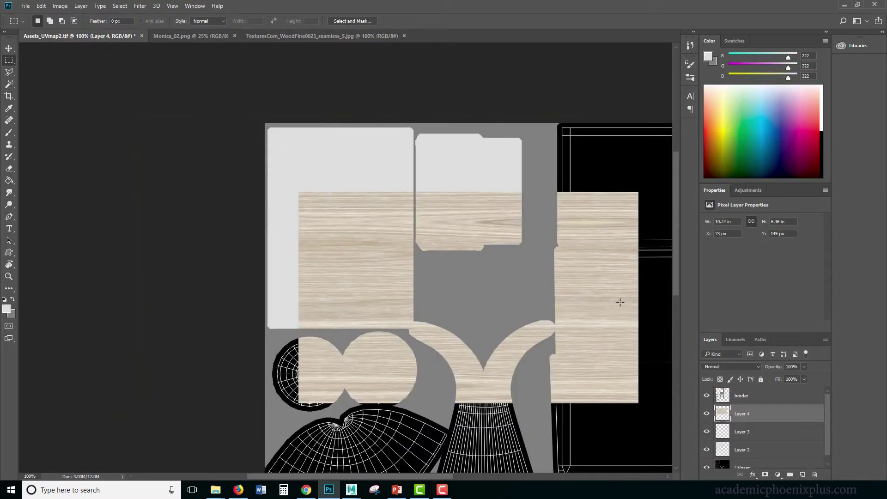
Move the wood texture over the two light grey shells and place its layer beneath the portrait's Layer 3
{"action": "key", "text": "v"}
{"action": "left_click_drag", "start_coordinate": [600, 307], "coordinate": [512, 237]}
{"action": "key", "text": "ctrl+t"}
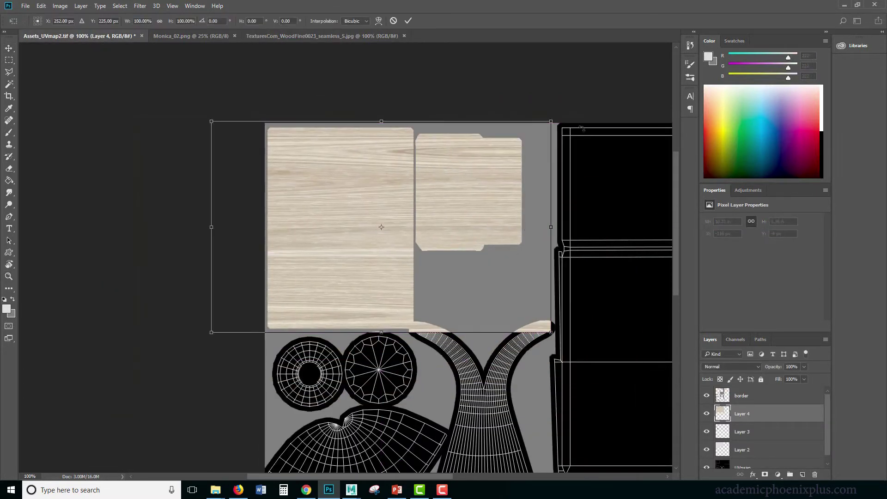
{"action": "left_click_drag", "start_coordinate": [514, 176], "coordinate": [508, 174]}
{"action": "key", "text": "Return"}
{"action": "left_click_drag", "start_coordinate": [743, 414], "coordinate": [762, 440]}
Try out successive blend modes on the wood layer, from Darken through to Luminosity
{"action": "left_click", "coordinate": [747, 366]}
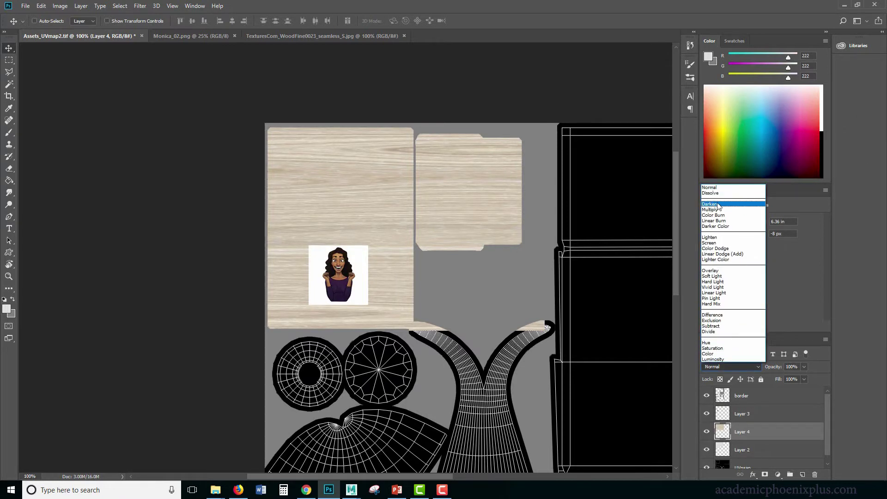
{"action": "left_click", "coordinate": [718, 205]}
{"action": "key", "text": "Down"}
{"action": "key", "text": "Down"}
{"action": "key", "text": "Down"}
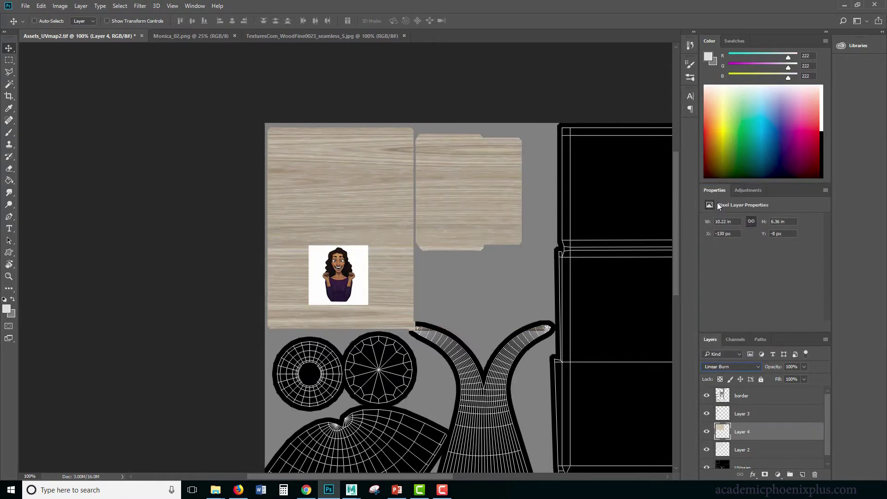
{"action": "key", "text": "Up"}
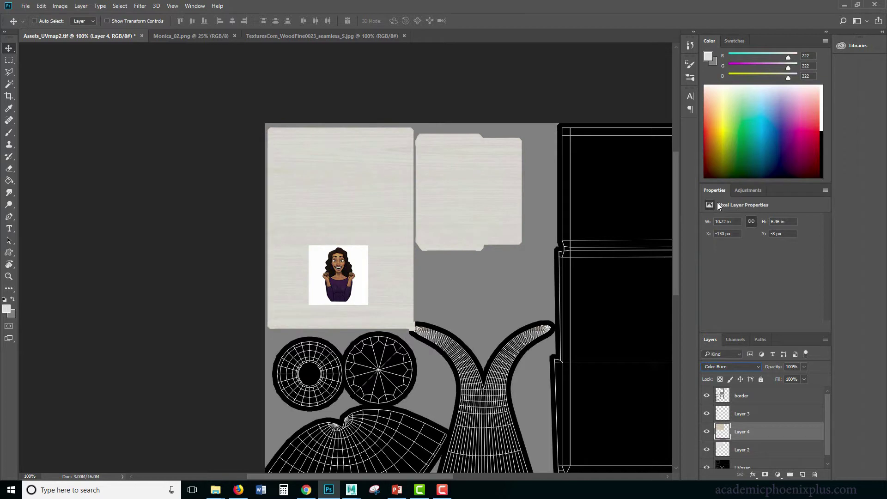
{"action": "key", "text": "Down"}
{"action": "key", "text": "Down"}
{"action": "key", "text": "Down"}
{"action": "key", "text": "Down"}
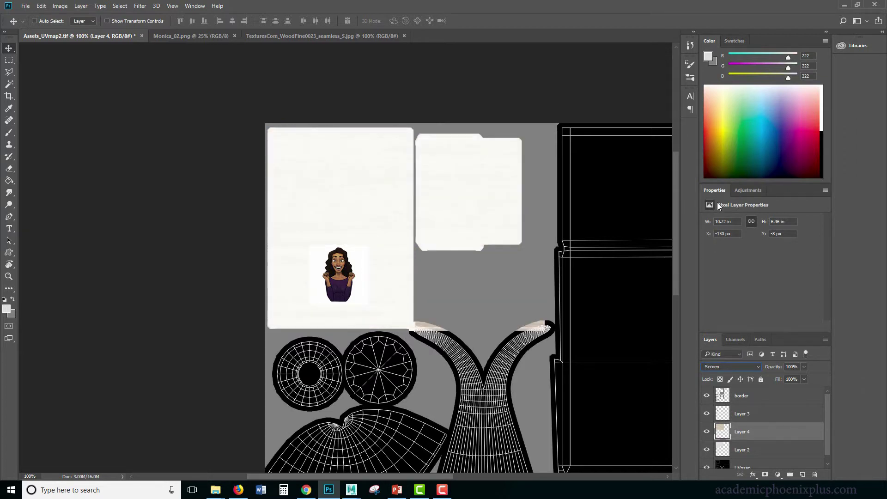
{"action": "key", "text": "Down"}
{"action": "key", "text": "Down"}
{"action": "key", "text": "Down"}
{"action": "key", "text": "Down"}
{"action": "key", "text": "Down"}
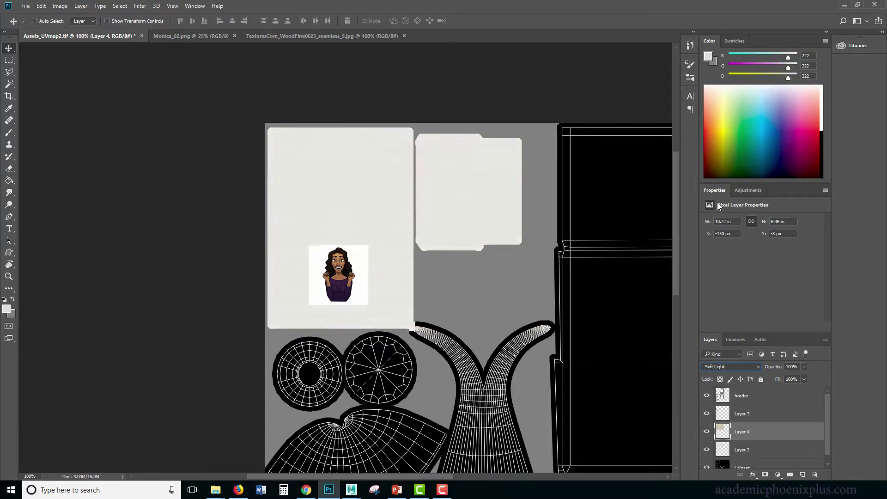
{"action": "key", "text": "Down"}
{"action": "key", "text": "Down"}
{"action": "key", "text": "Down"}
{"action": "key", "text": "Down"}
{"action": "key", "text": "Down"}
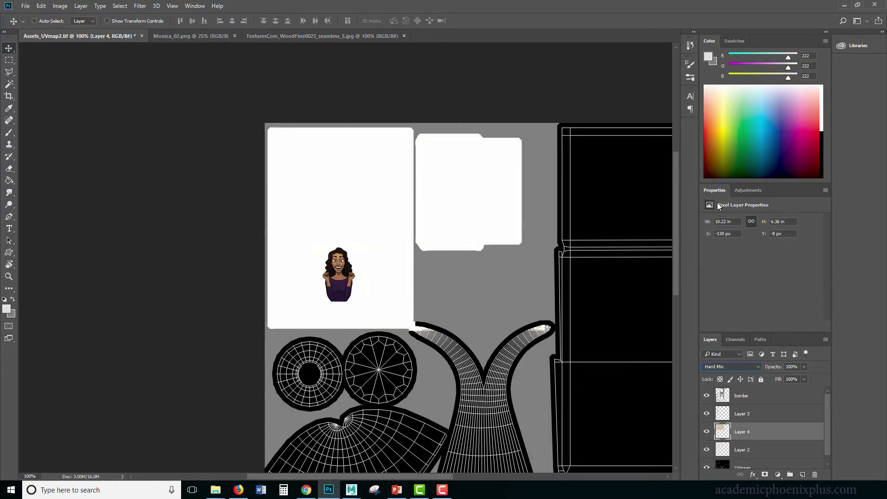
{"action": "key", "text": "Down"}
{"action": "key", "text": "Down"}
{"action": "key", "text": "Down"}
{"action": "key", "text": "Down"}
{"action": "key", "text": "Down"}
{"action": "key", "text": "Down"}
{"action": "key", "text": "Down"}
{"action": "key", "text": "Down"}
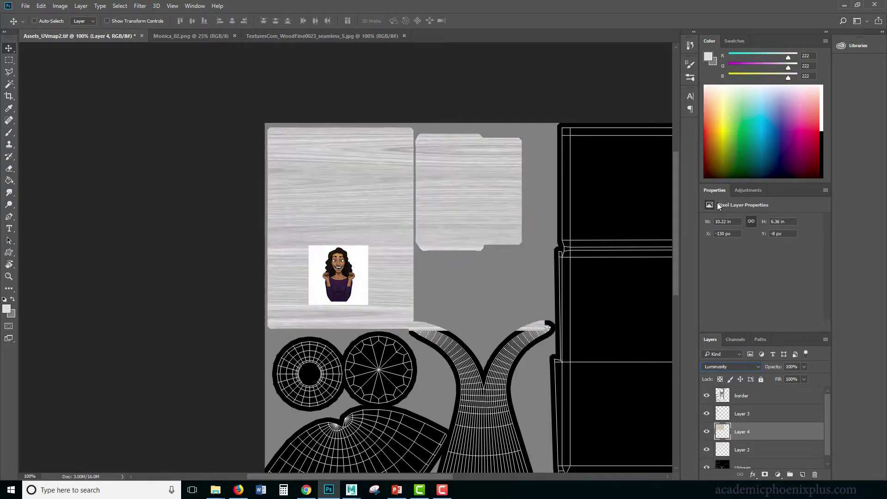
Set the wood layer's blend mode to Linear Burn and its opacity to 24%
{"action": "left_click", "coordinate": [758, 366]}
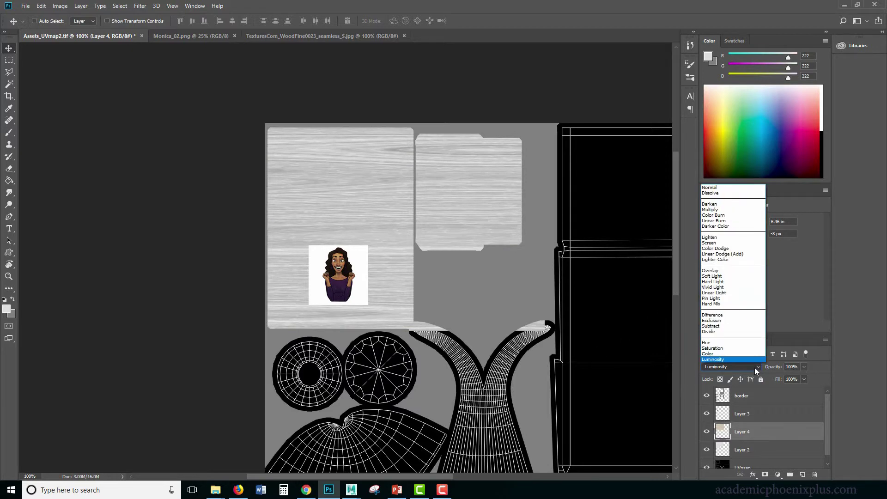
{"action": "left_click", "coordinate": [738, 204]}
{"action": "key", "text": "Down"}
{"action": "key", "text": "Down"}
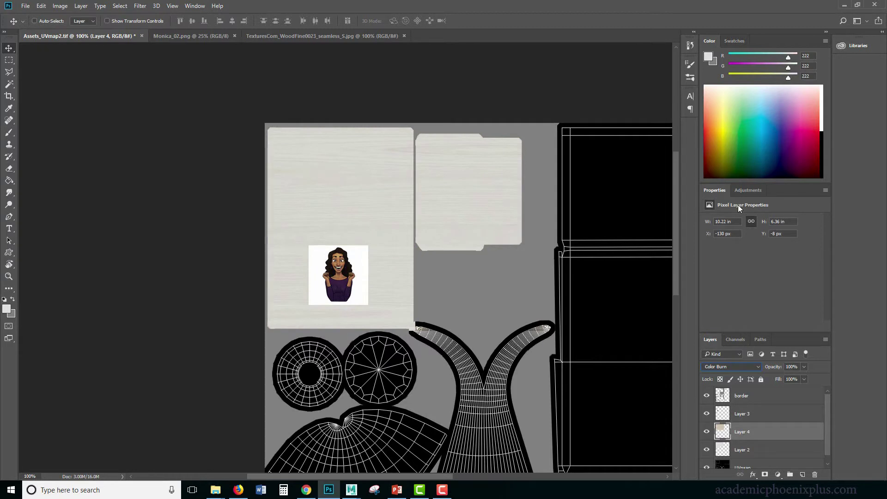
{"action": "key", "text": "Down"}
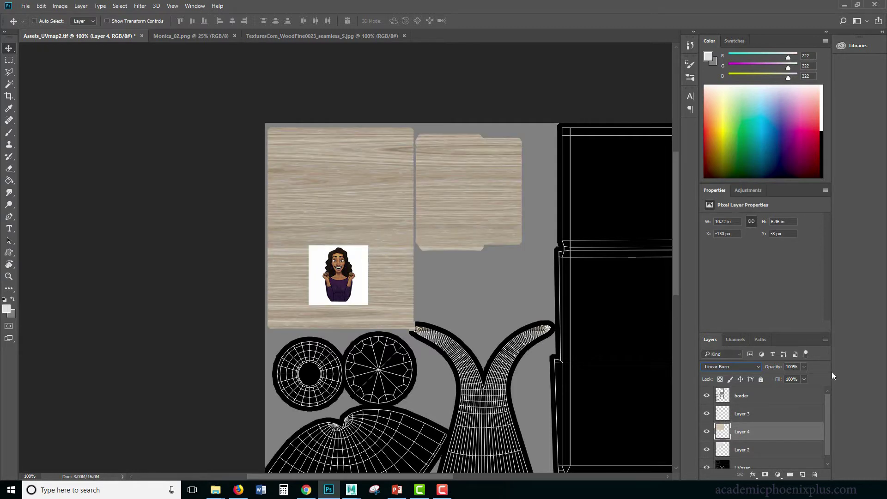
{"action": "left_click", "coordinate": [804, 368]}
{"action": "left_click", "coordinate": [771, 377]}
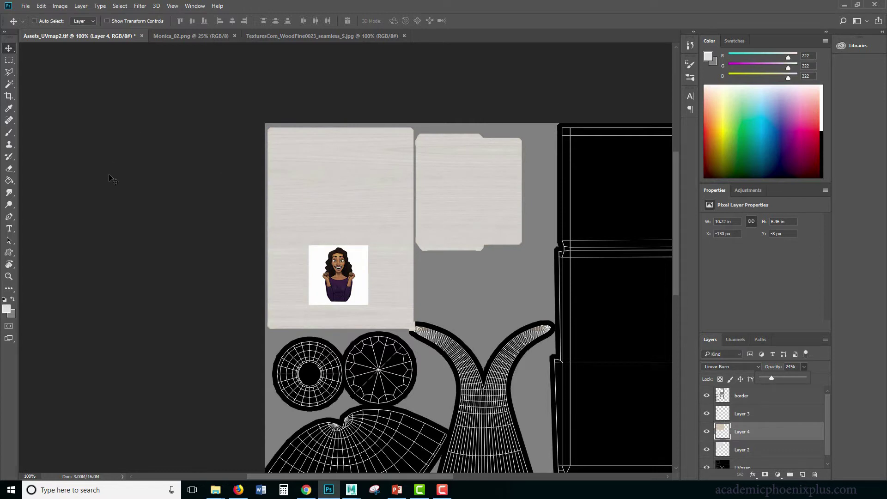
With Layers 2, 3 and 4 hidden, select the frame's inner rectangle on UVnsap with the Magic Wand and fill it white on a new layer
{"action": "left_click_drag", "start_coordinate": [706, 413], "coordinate": [706, 450]}
{"action": "left_click", "coordinate": [742, 465]}
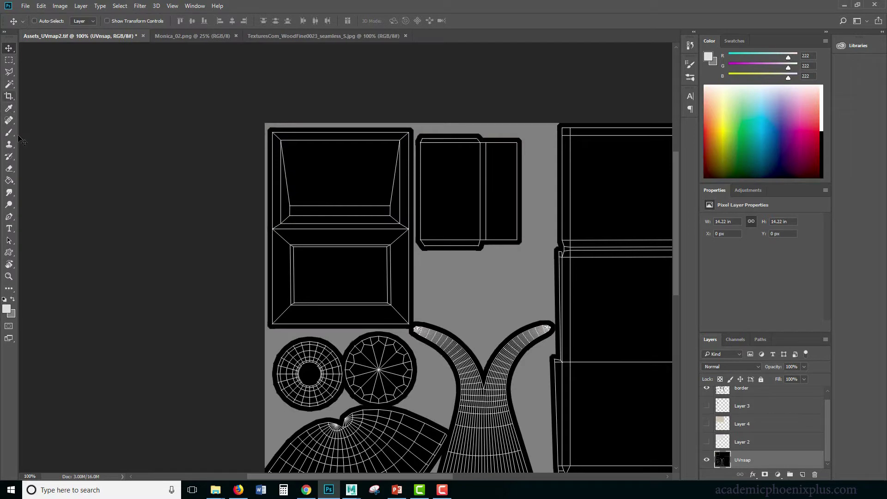
{"action": "left_click", "coordinate": [9, 84]}
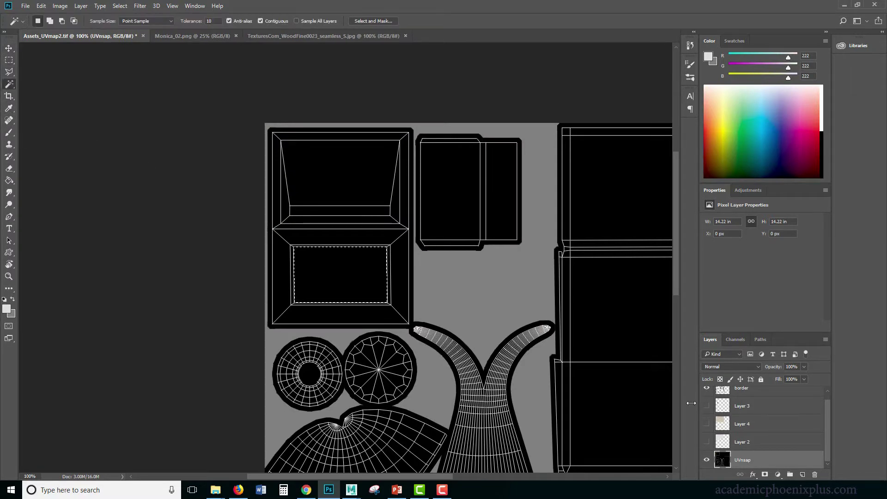
{"action": "key", "text": "d"}
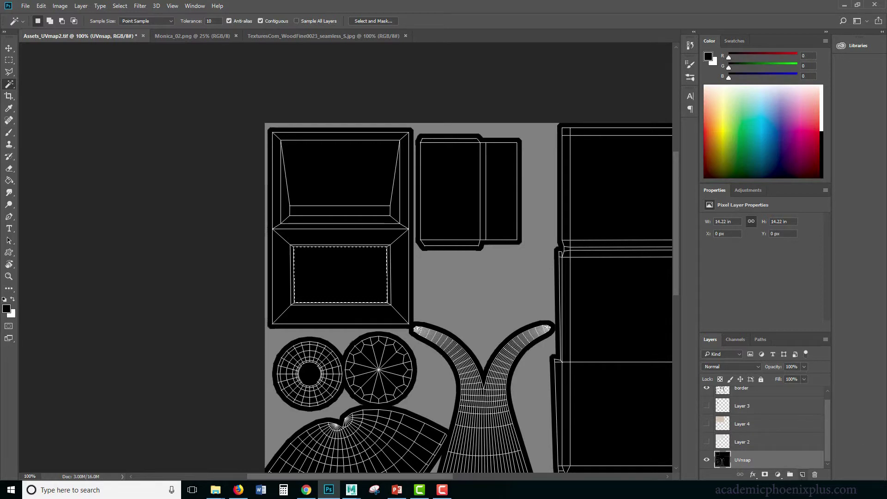
{"action": "left_click", "coordinate": [803, 474]}
{"action": "key", "text": "ctrl+BackSpace"}
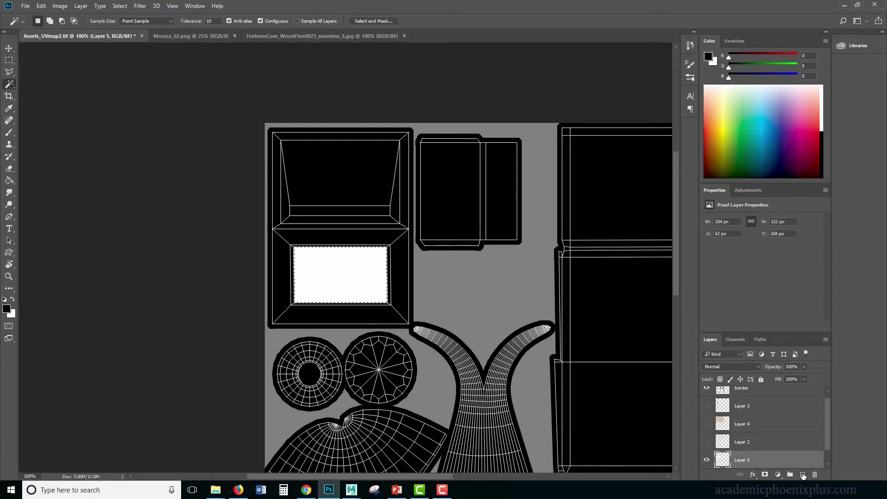
Show Layers 2, 3 and 4 again and move the white fill layer between the wood layer and the portrait layer
{"action": "left_click", "coordinate": [706, 442]}
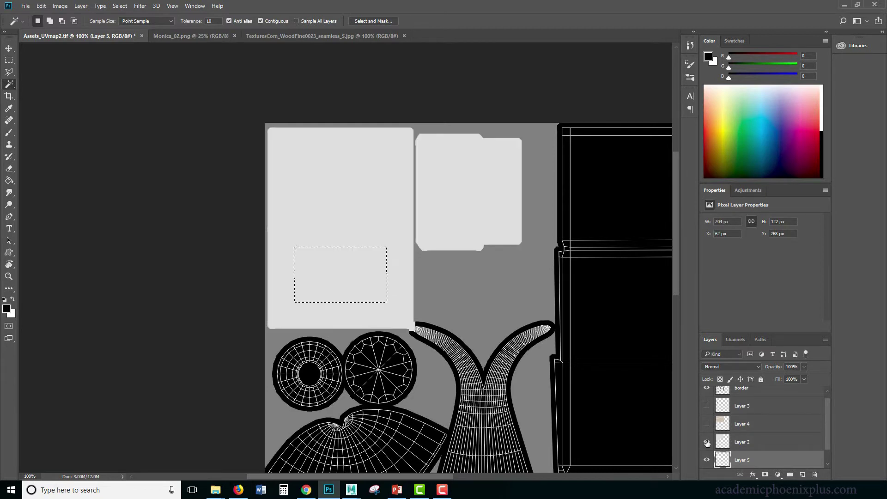
{"action": "left_click", "coordinate": [706, 424]}
{"action": "left_click_drag", "start_coordinate": [743, 460], "coordinate": [758, 416]}
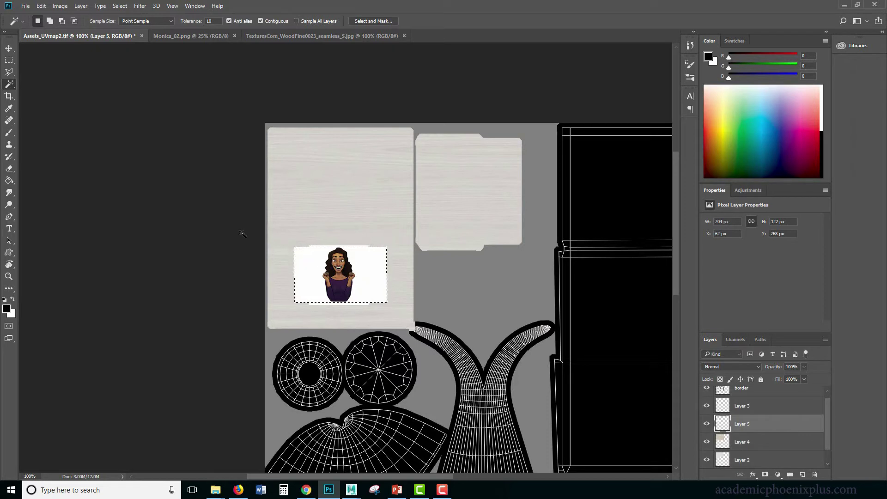
Clear the selection, then move the UVnsap layer directly below the border layer and set its blend mode to Screen
{"action": "left_click", "coordinate": [8, 49]}
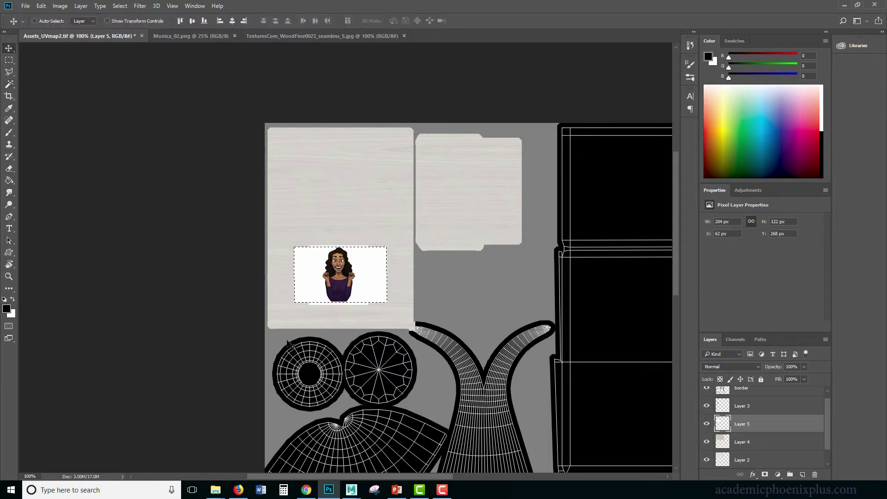
{"action": "key", "text": "ctrl+d"}
{"action": "left_click", "coordinate": [9, 60]}
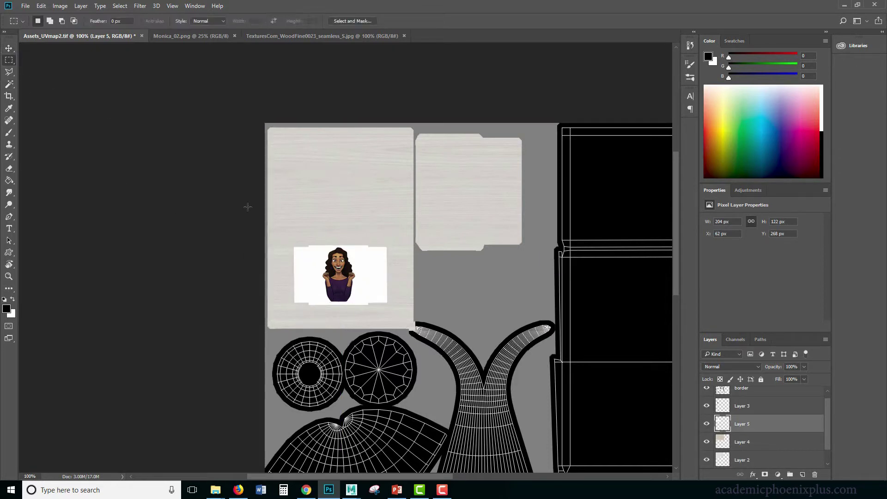
{"action": "left_click_drag", "start_coordinate": [829, 430], "coordinate": [824, 456]}
{"action": "left_click_drag", "start_coordinate": [748, 459], "coordinate": [741, 405]}
{"action": "left_click", "coordinate": [730, 366]}
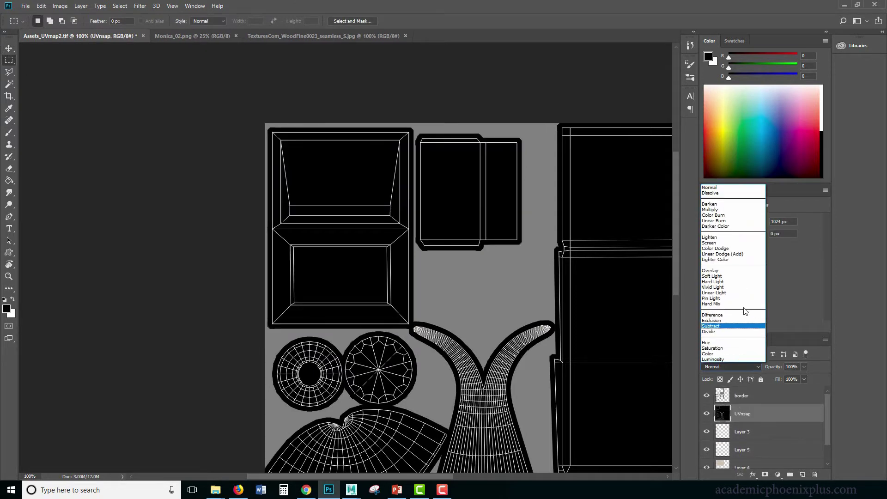
{"action": "left_click", "coordinate": [721, 243]}
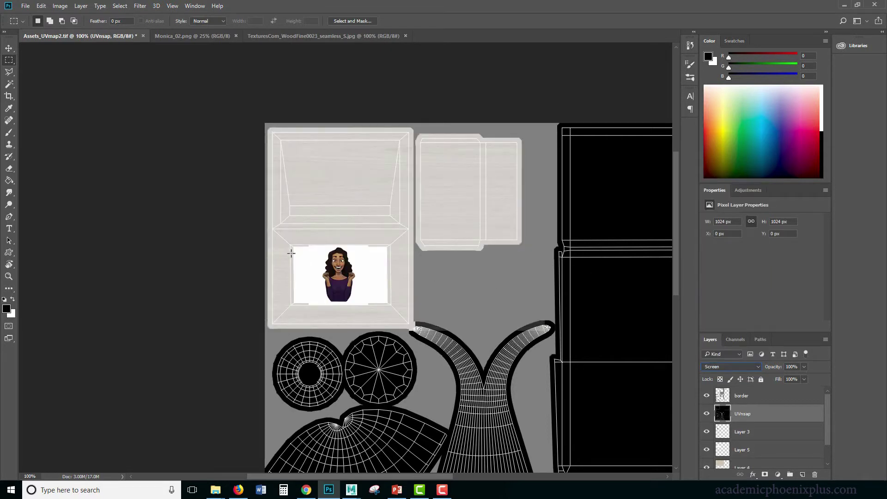
Trim the excess white strips above and below the portrait on Layer 3 using rectangular selections
{"action": "left_click_drag", "start_coordinate": [299, 236], "coordinate": [379, 247]}
{"action": "left_click", "coordinate": [765, 431]}
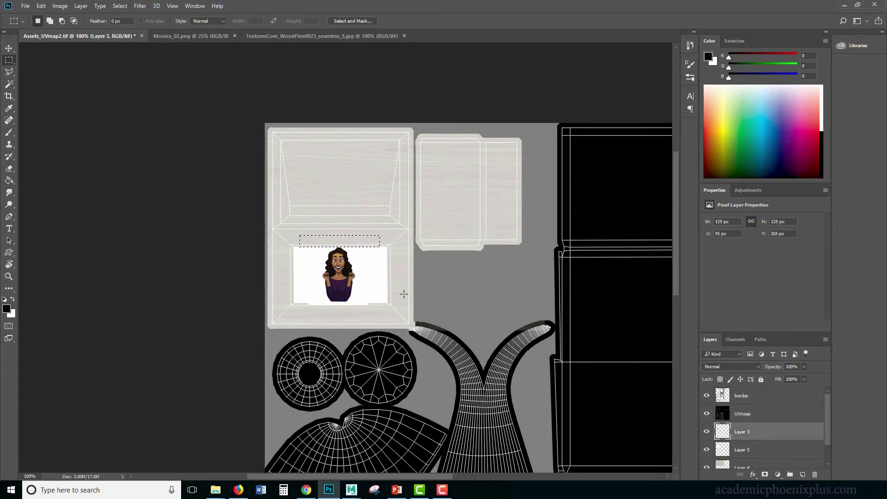
{"action": "left_click", "coordinate": [306, 306]}
{"action": "left_click_drag", "start_coordinate": [307, 304], "coordinate": [394, 312]}
{"action": "left_click", "coordinate": [393, 313]}
{"action": "key", "text": "ctrl+shift+s"}
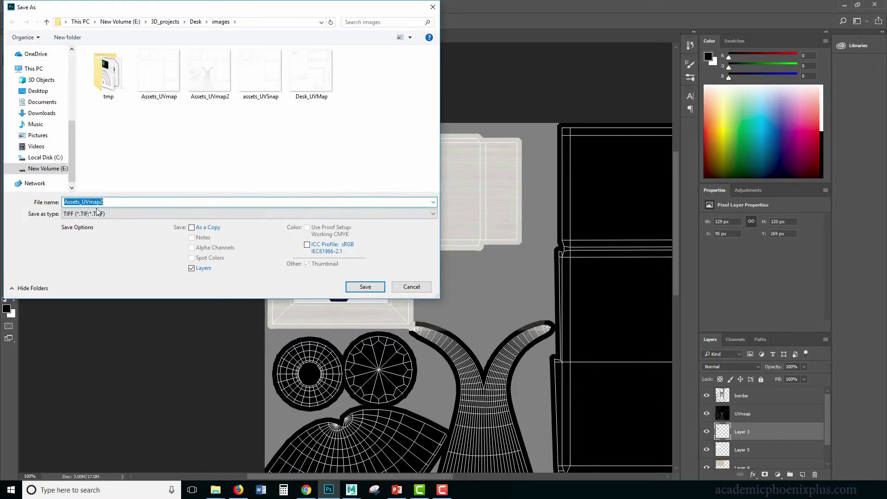
{"action": "left_click", "coordinate": [83, 201]}
{"action": "left_click_drag", "start_coordinate": [81, 201], "coordinate": [127, 205]}
{"action": "type", "text": "CL"}
{"action": "key", "text": "Return"}
{"action": "key", "text": "Return"}
Save the texture as a layered Photoshop file named Assets_CLR in the Desk images folder
{"action": "key", "text": "ctrl+shift+s"}
{"action": "left_click", "coordinate": [164, 211]}
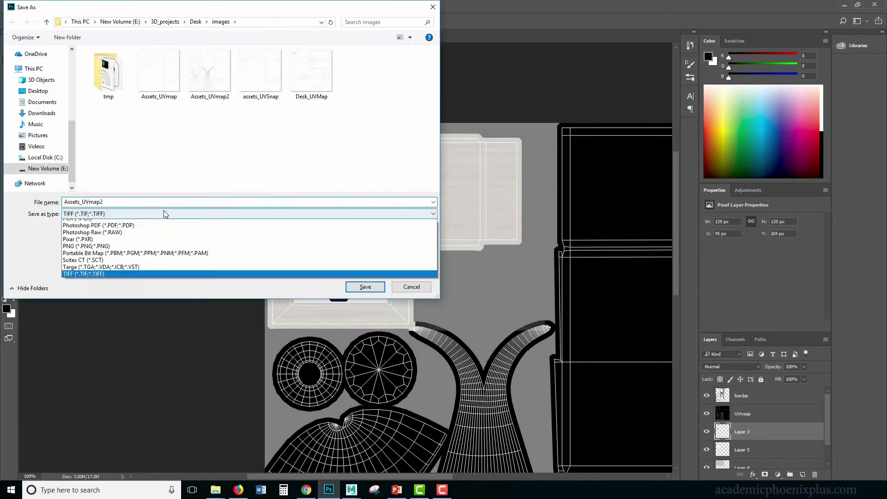
{"action": "left_click", "coordinate": [154, 224]}
{"action": "left_click", "coordinate": [153, 214]}
{"action": "left_click", "coordinate": [139, 220]}
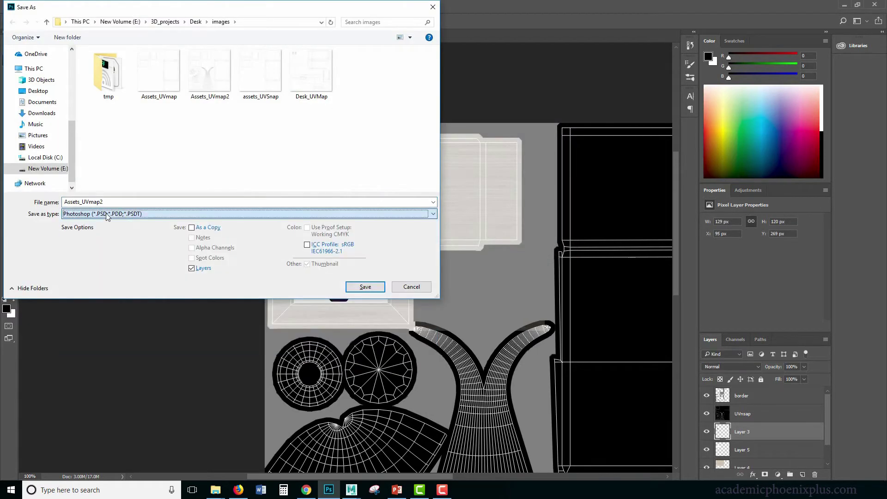
{"action": "left_click", "coordinate": [86, 202]}
{"action": "key", "text": "ctrl+shift+Left"}
{"action": "type", "text": "CLR"}
{"action": "key", "text": "Return"}
{"action": "key", "text": "Return"}
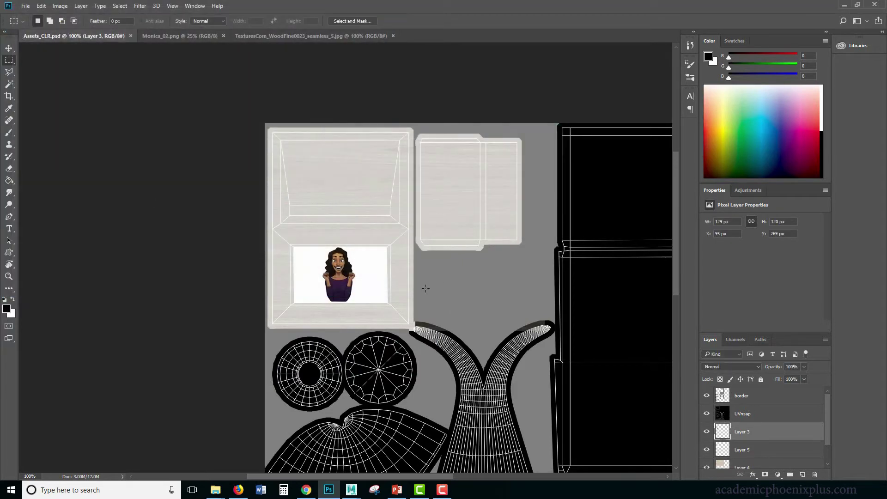
Group Layers 3, 5, 4 and 2 and name the group frame
{"action": "key", "text": "z"}
{"action": "left_click", "coordinate": [462, 298]}
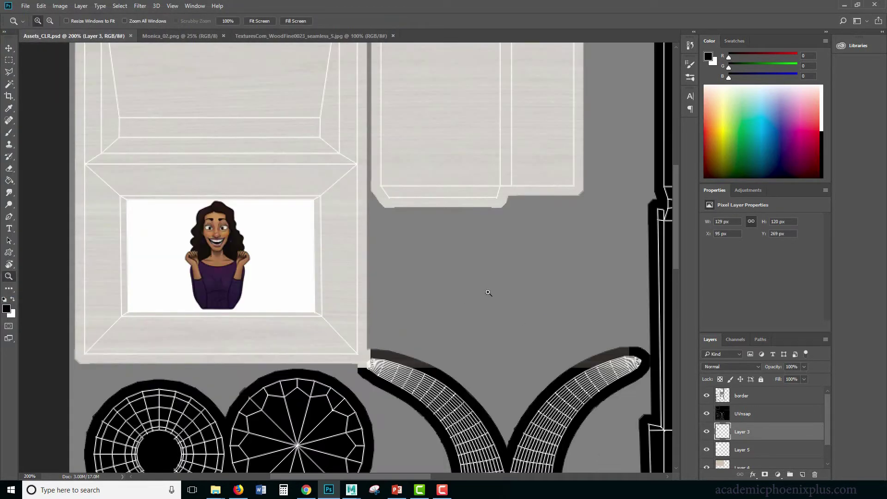
{"action": "left_click", "coordinate": [534, 295], "text": "alt"}
{"action": "left_click", "coordinate": [534, 295], "text": "alt"}
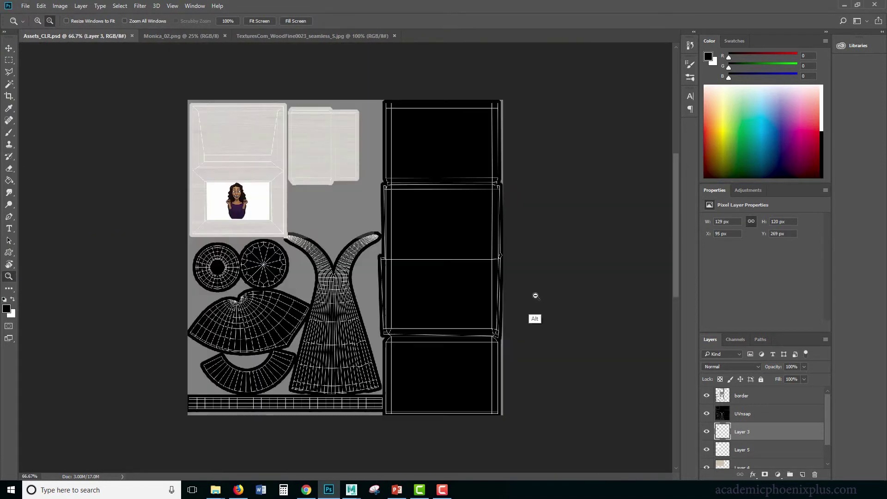
{"action": "left_click_drag", "start_coordinate": [827, 429], "coordinate": [826, 448]}
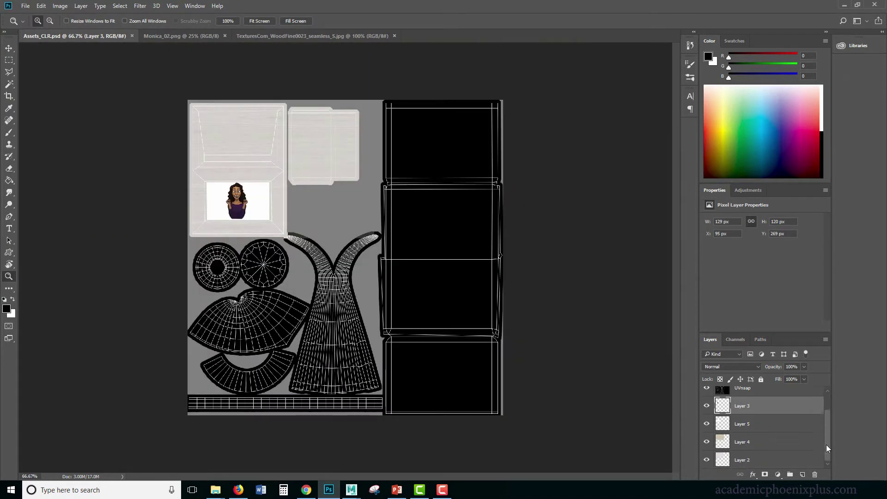
{"action": "left_click", "coordinate": [761, 459], "text": "shift"}
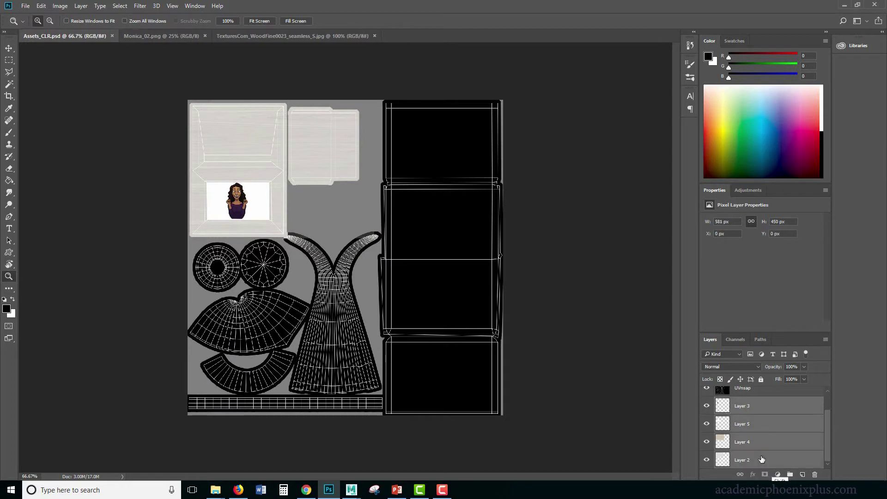
{"action": "left_click_drag", "start_coordinate": [787, 454], "coordinate": [790, 474]}
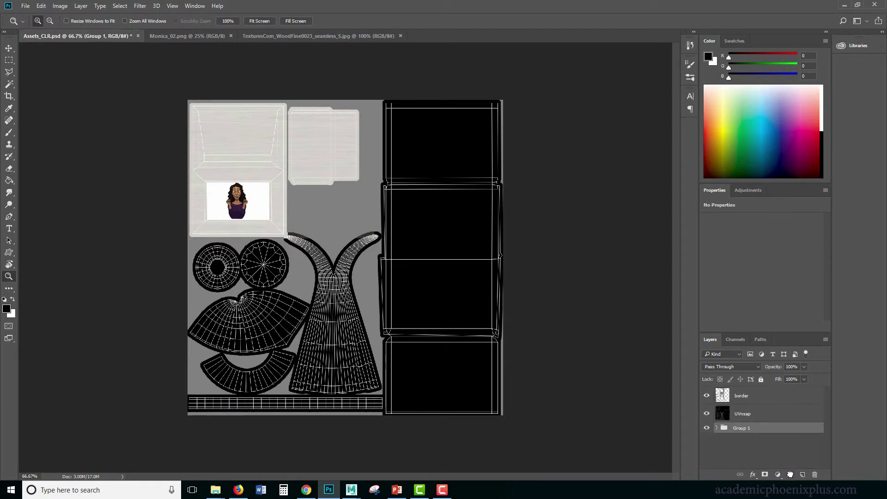
{"action": "double_click", "coordinate": [747, 429]}
{"action": "key", "text": "Return"}
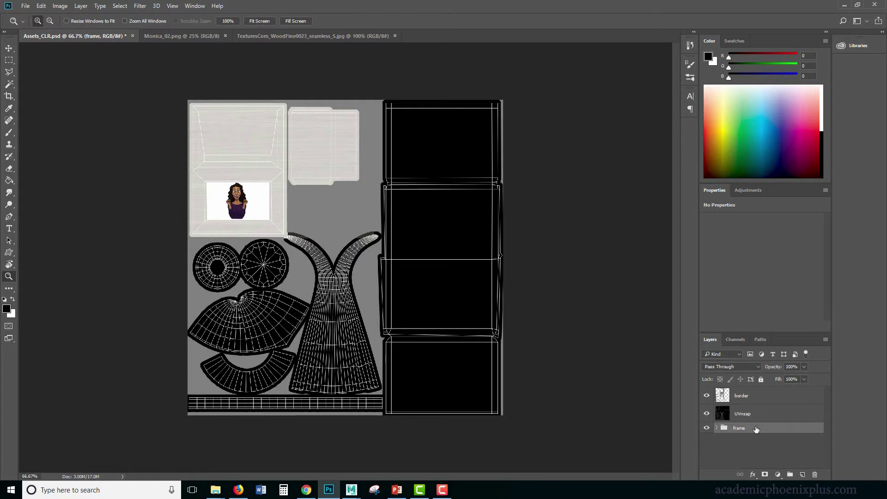
Expand the frame group, toggle Layer 4's visibility off and on with the Eraser active, and select Layer 2
{"action": "left_click", "coordinate": [716, 428]}
{"action": "left_click_drag", "start_coordinate": [827, 426], "coordinate": [827, 448]}
{"action": "left_click", "coordinate": [790, 442]}
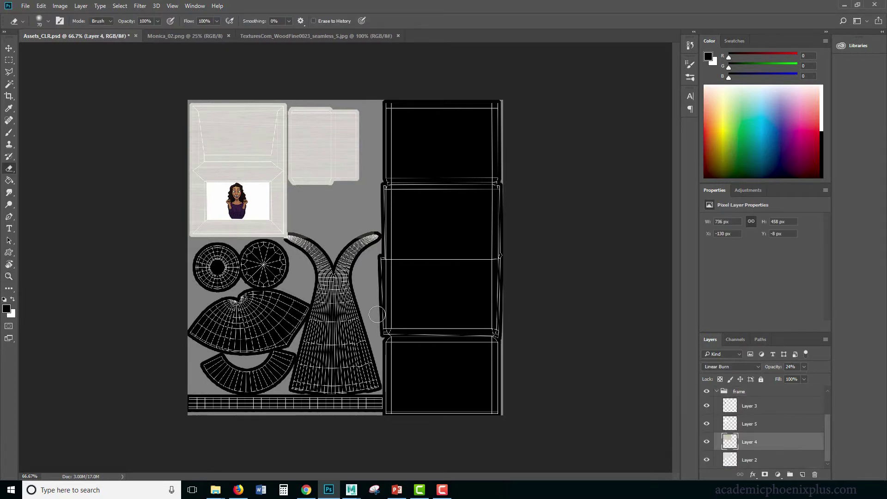
{"action": "key", "text": "e"}
{"action": "left_click", "coordinate": [707, 442]}
{"action": "left_click", "coordinate": [706, 441]}
{"action": "left_click", "coordinate": [756, 461]}
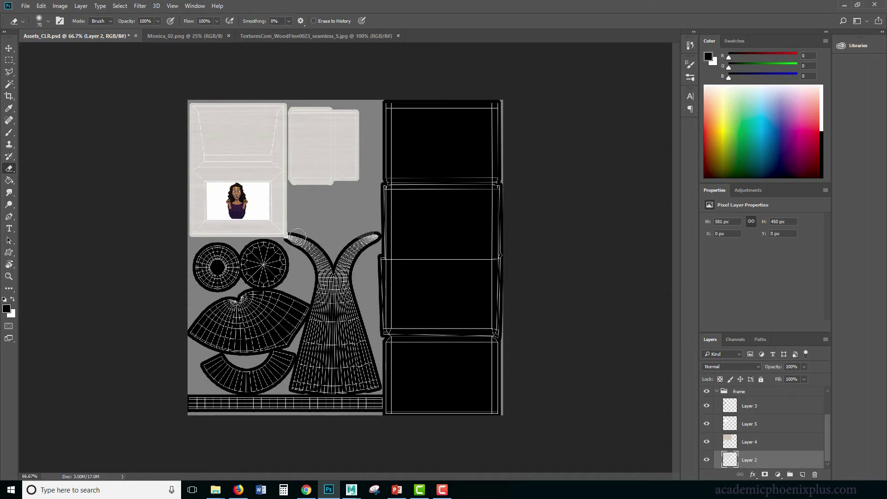
Undo the recent edits back to before the layer group was renamed
{"action": "left_click", "coordinate": [49, 24]}
{"action": "left_click", "coordinate": [49, 91]}
{"action": "left_click", "coordinate": [159, 224]}
{"action": "key", "text": "ctrl+z"}
Select the stray wood overlap on both lamp horn tips with combined rectangular selections, excluding the frame's corner
{"action": "left_click", "coordinate": [9, 276]}
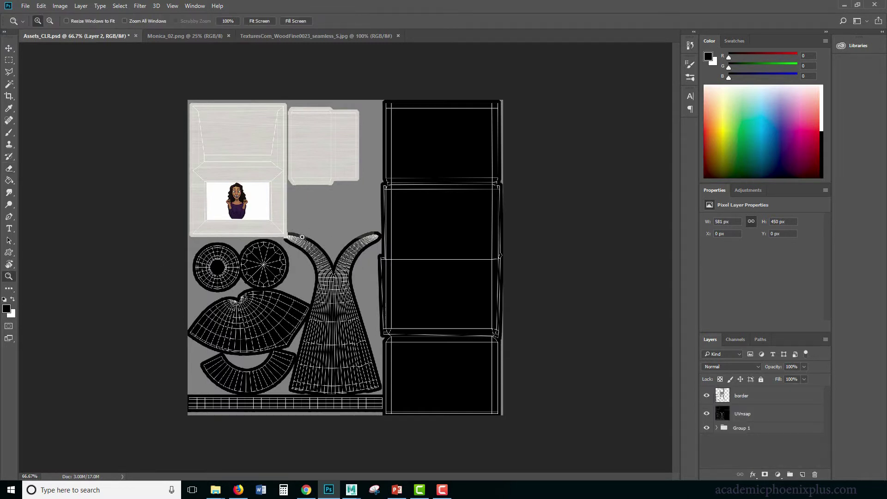
{"action": "left_click", "coordinate": [307, 235]}
{"action": "left_click_drag", "start_coordinate": [310, 232], "coordinate": [305, 230]}
{"action": "left_click_drag", "start_coordinate": [252, 239], "coordinate": [210, 320], "text": "alt"}
{"action": "left_click", "coordinate": [210, 321], "text": "alt"}
{"action": "left_click", "coordinate": [210, 321], "text": "alt"}
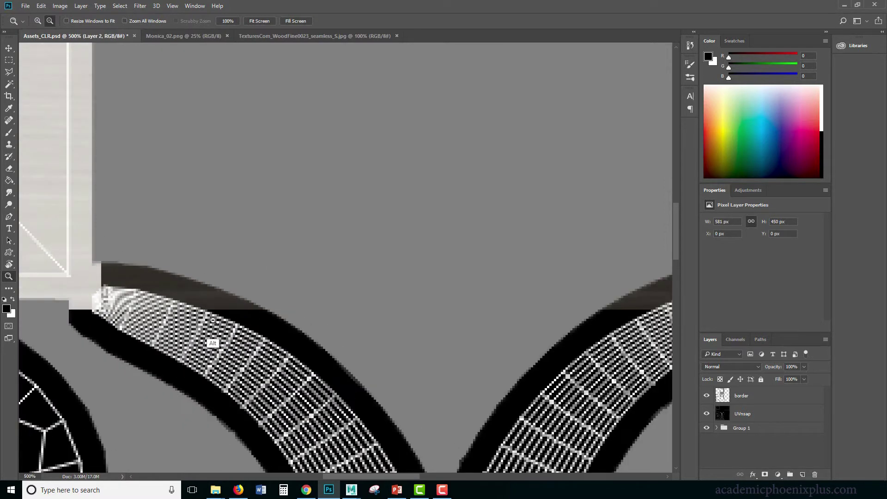
{"action": "left_click", "coordinate": [211, 321], "text": "alt"}
{"action": "left_click", "coordinate": [211, 321], "text": "alt"}
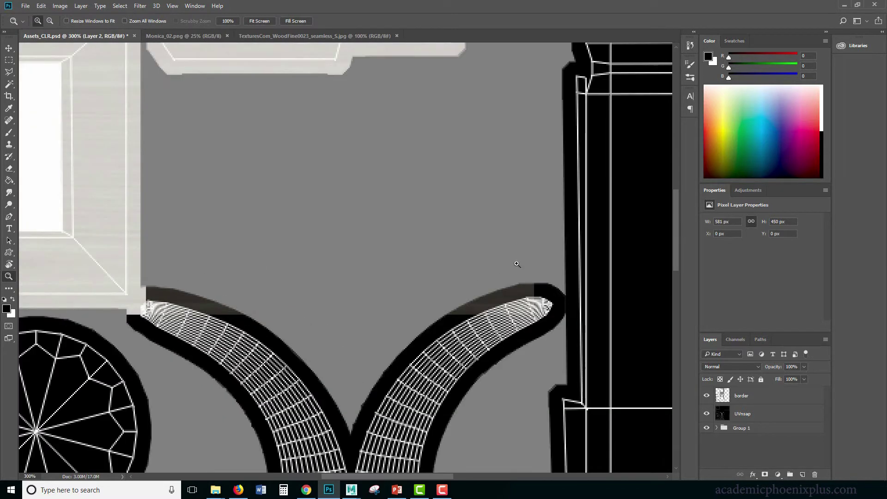
{"action": "left_click", "coordinate": [9, 60]}
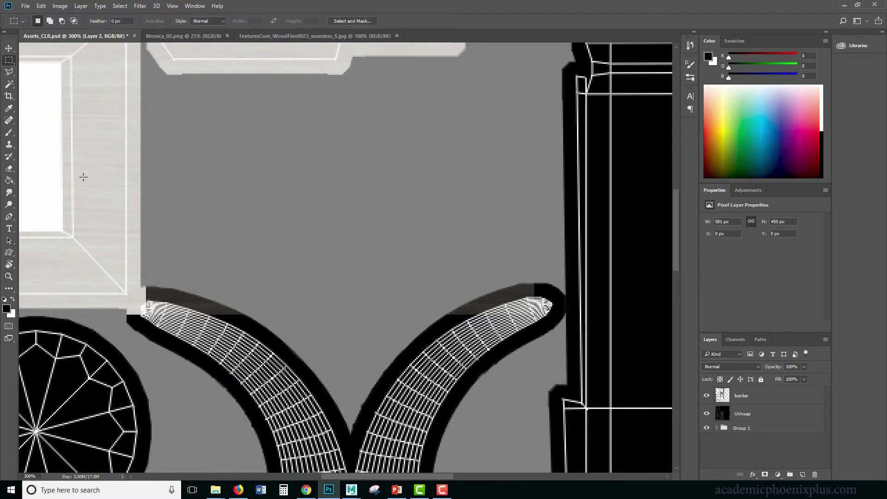
{"action": "left_click_drag", "start_coordinate": [140, 283], "coordinate": [257, 375]}
{"action": "left_click_drag", "start_coordinate": [121, 308], "coordinate": [219, 351], "text": "shift"}
{"action": "left_click_drag", "start_coordinate": [176, 323], "coordinate": [129, 301], "text": "shift"}
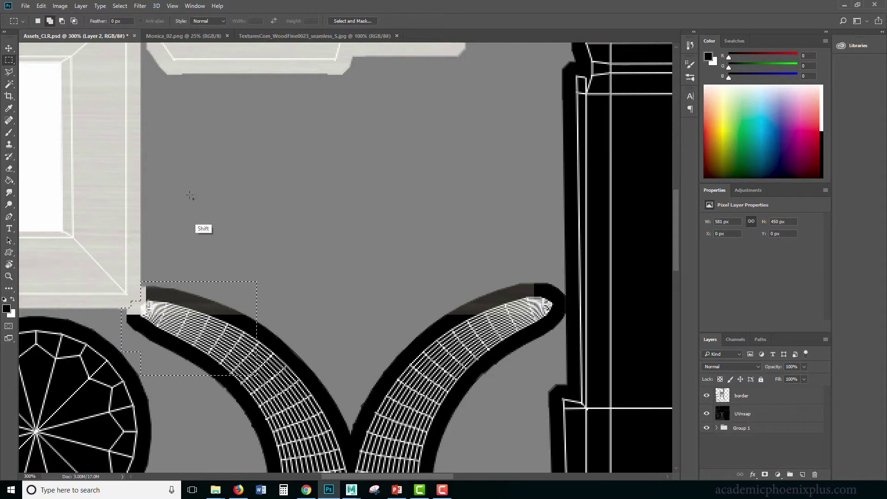
{"action": "left_click_drag", "start_coordinate": [191, 131], "coordinate": [587, 371], "text": "shift"}
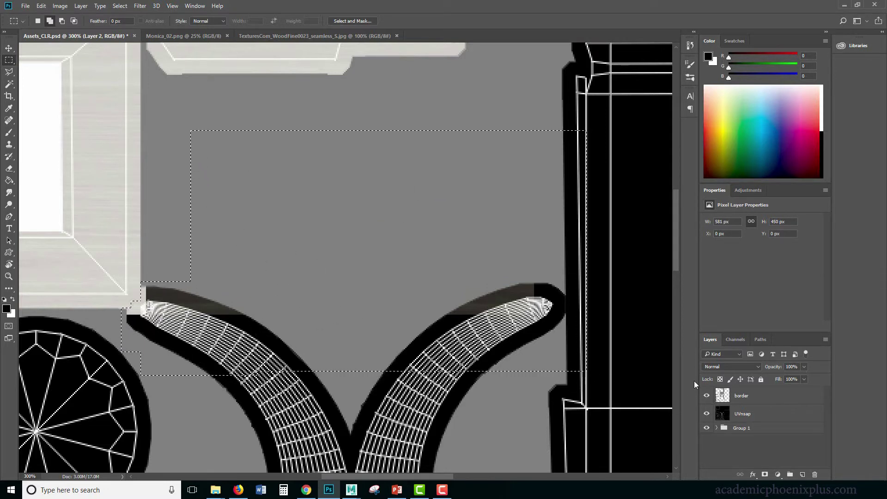
Clear the selected overlap from Layers 4 and 2 inside Group 1, keeping the group itself, and deselect
{"action": "left_click", "coordinate": [769, 417]}
{"action": "left_click", "coordinate": [718, 428]}
{"action": "left_click", "coordinate": [744, 428]}
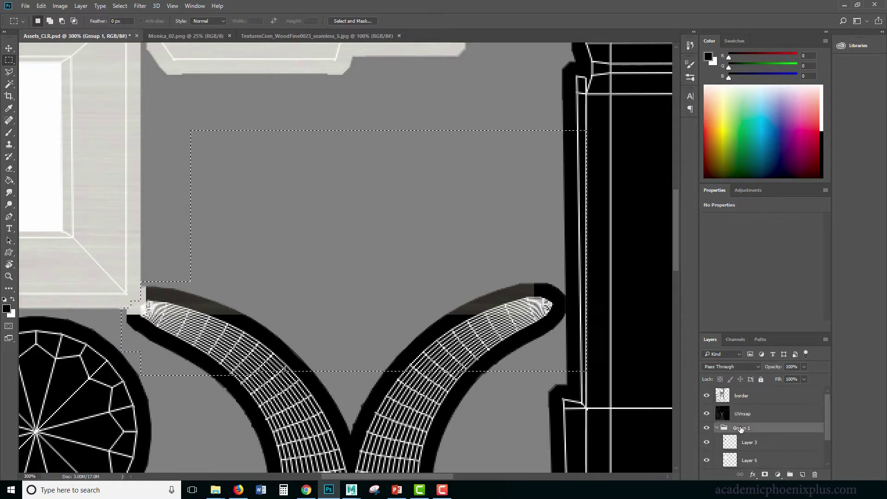
{"action": "key", "text": "Delete"}
{"action": "left_click", "coordinate": [439, 185]}
{"action": "left_click", "coordinate": [762, 442]}
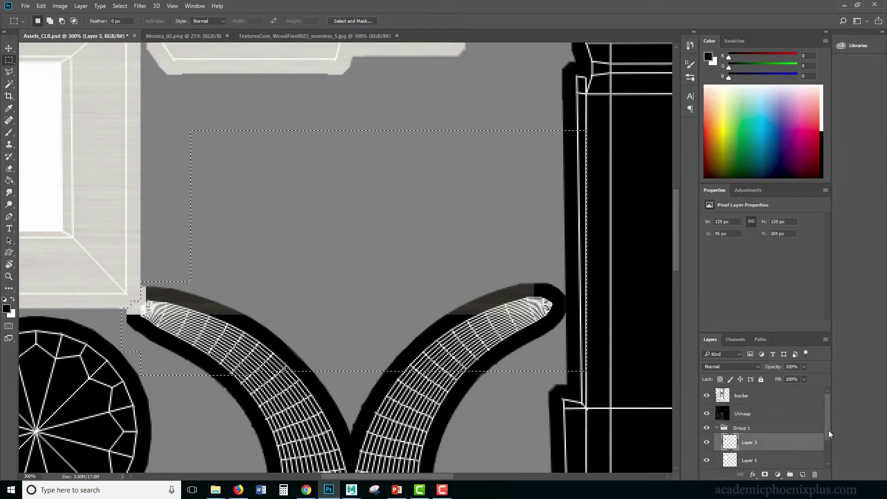
{"action": "scroll", "coordinate": [827, 449], "scroll_direction": "down", "scroll_amount": 2}
{"action": "left_click", "coordinate": [772, 445]}
{"action": "left_click", "coordinate": [768, 458]}
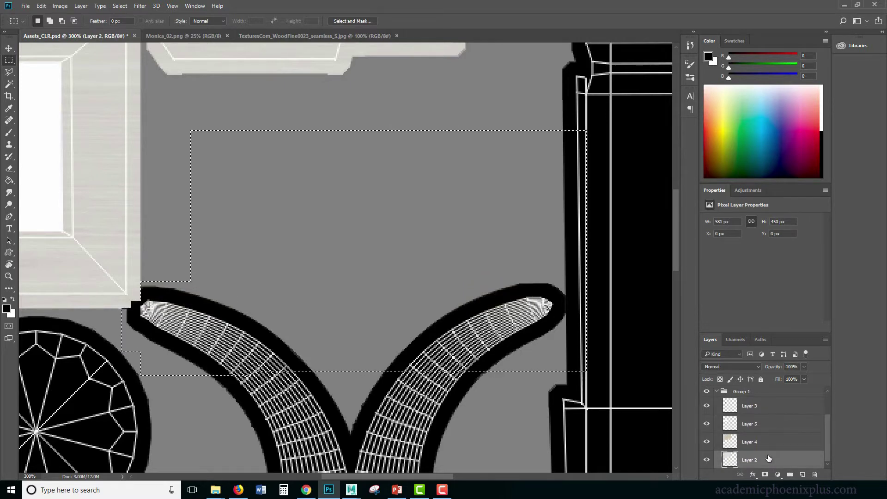
{"action": "left_click", "coordinate": [365, 317]}
Select all the lamp's UV shells below the frame with rectangular selections, adding the area around the horn tips
{"action": "key", "text": "z"}
{"action": "left_click", "coordinate": [343, 281], "text": "alt"}
{"action": "left_click", "coordinate": [362, 307]}
{"action": "left_click", "coordinate": [387, 332], "text": "alt"}
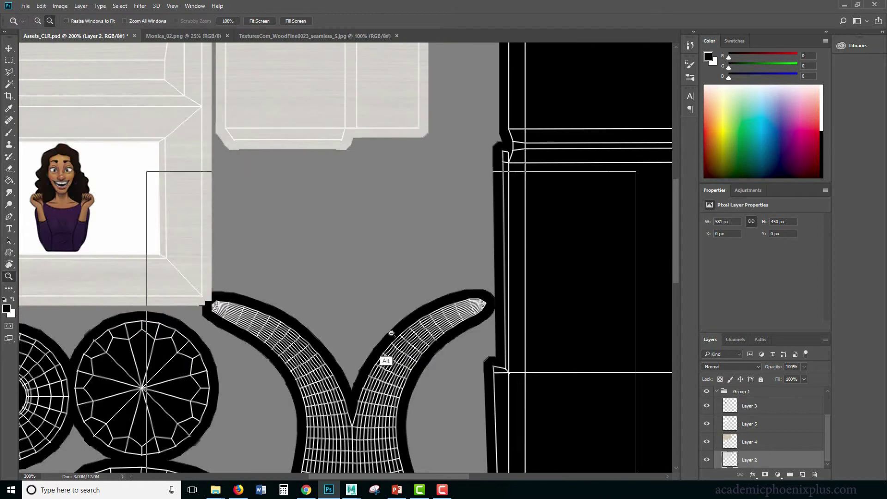
{"action": "left_click", "coordinate": [387, 335], "text": "alt"}
{"action": "left_click", "coordinate": [386, 336], "text": "alt"}
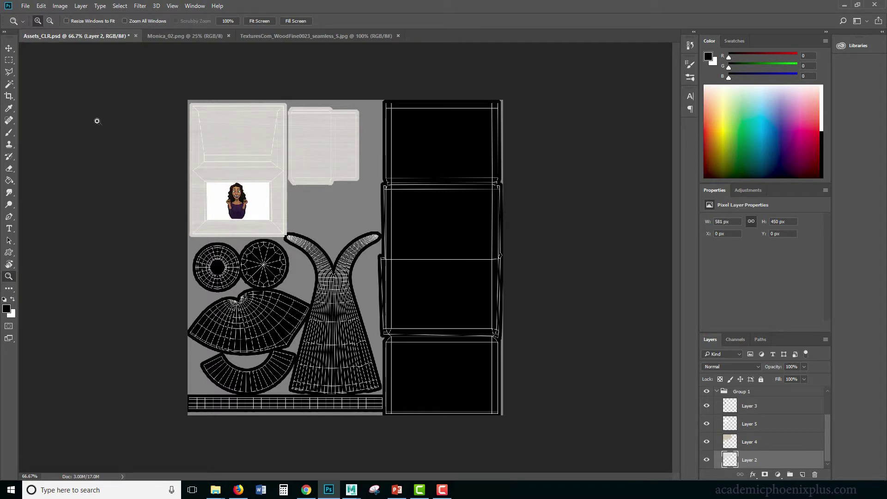
{"action": "left_click", "coordinate": [9, 60]}
{"action": "left_click_drag", "start_coordinate": [190, 238], "coordinate": [382, 438]}
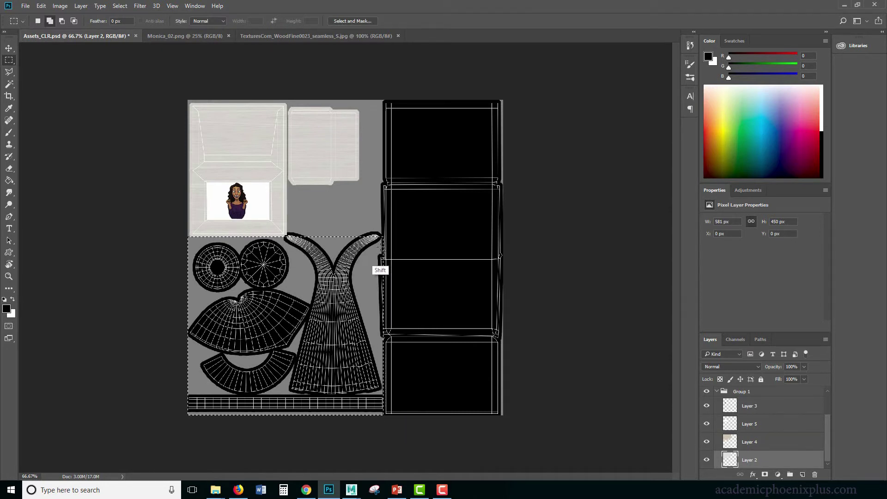
{"action": "left_click_drag", "start_coordinate": [382, 250], "coordinate": [287, 225], "text": "shift"}
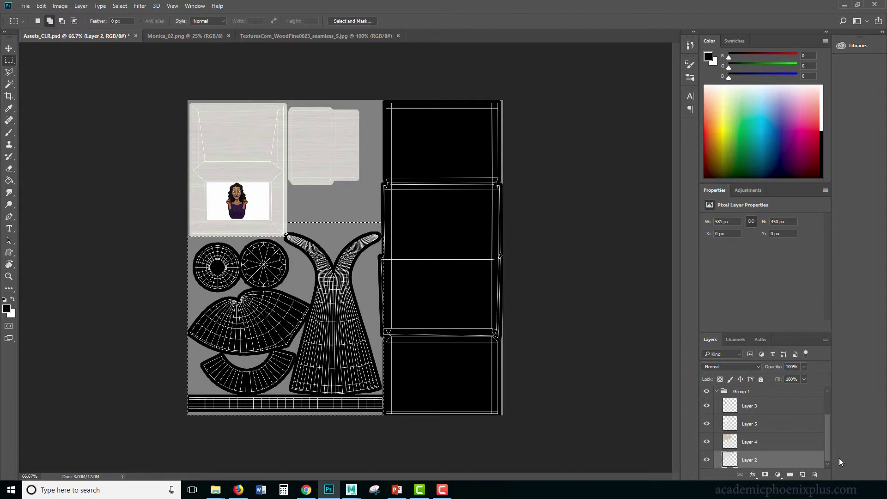
Create a new layer between UVnsap and Group 1 and name it lamo
{"action": "left_click", "coordinate": [803, 474]}
{"action": "left_click_drag", "start_coordinate": [758, 460], "coordinate": [768, 424]}
{"action": "double_click", "coordinate": [750, 433]}
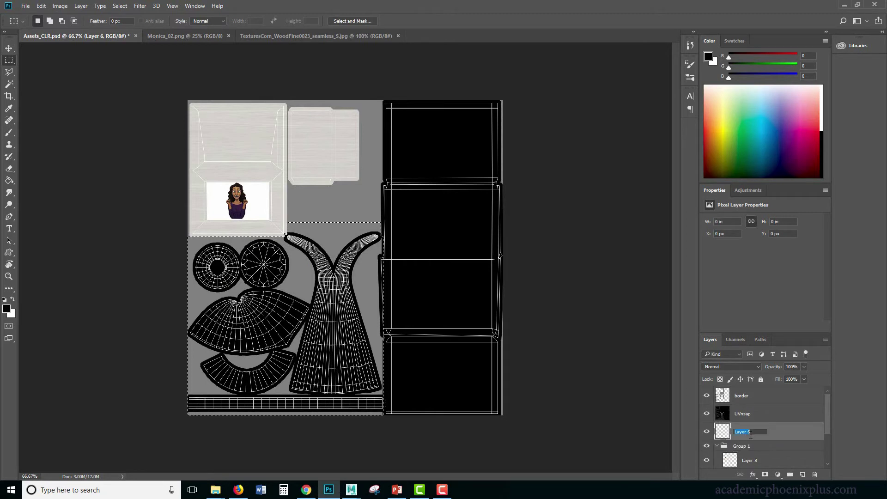
{"action": "type", "text": "lamo"}
{"action": "key", "text": "Return"}
Set the foreground colour to light grey RGB 193, 193, 193, fill the lamp selection with it and deselect
{"action": "left_click", "coordinate": [7, 308]}
{"action": "left_click_drag", "start_coordinate": [73, 315], "coordinate": [74, 284]}
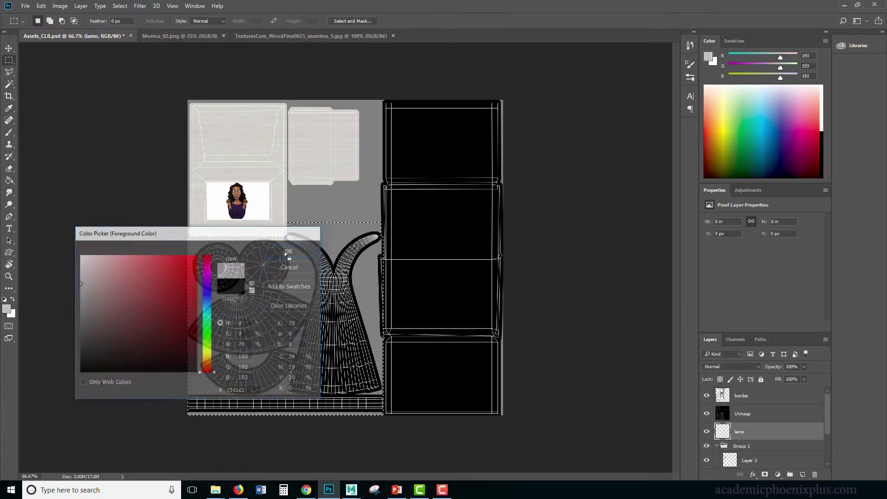
{"action": "left_click", "coordinate": [287, 251]}
{"action": "key", "text": "shift+F5"}
{"action": "key", "text": "Return"}
{"action": "key", "text": "ctrl+d"}
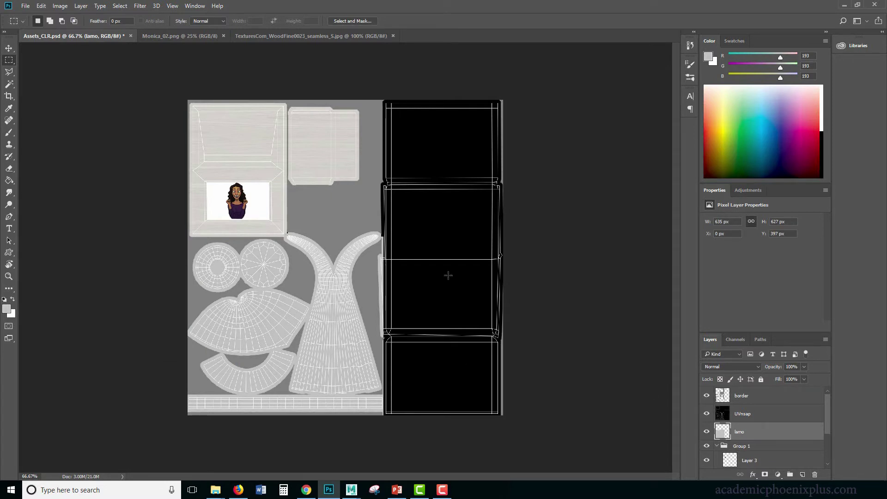
Move the lamo layer down the layer stack to beneath the frame artwork
{"action": "scroll", "coordinate": [761, 415], "scroll_direction": "down", "scroll_amount": 1}
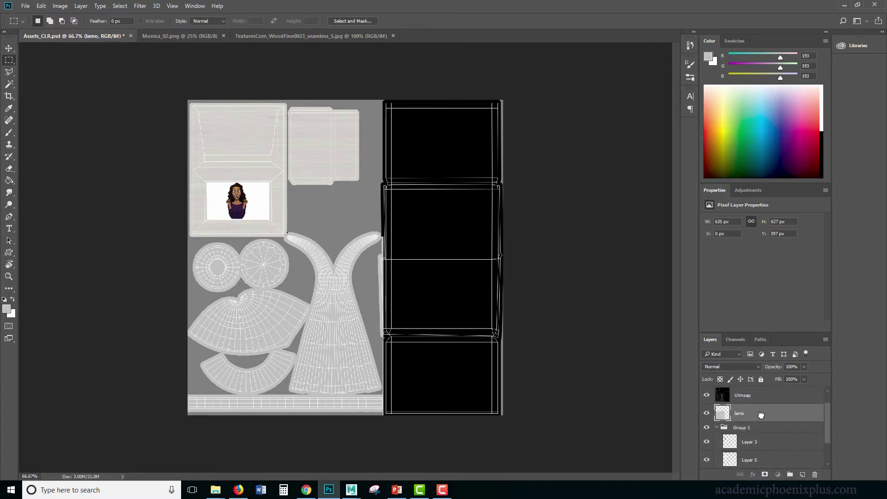
{"action": "key", "text": "Delete"}
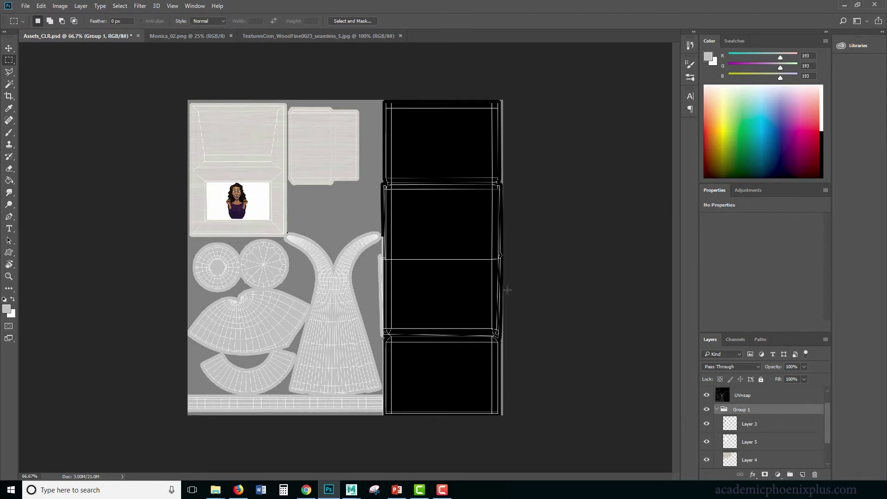
Collapse Group 1, create a new layer above it, fill a rectangular selection over the laptop's UV shells with the current light grey and deselect
{"action": "left_click", "coordinate": [717, 410]}
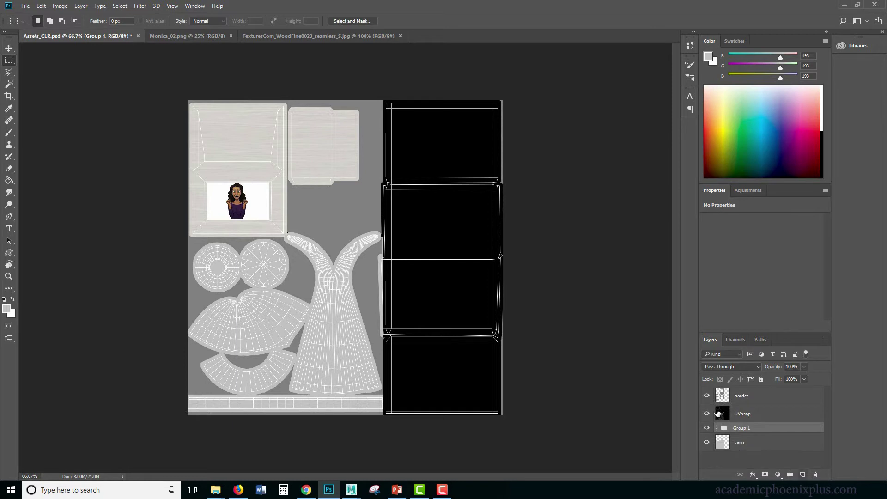
{"action": "left_click", "coordinate": [801, 474]}
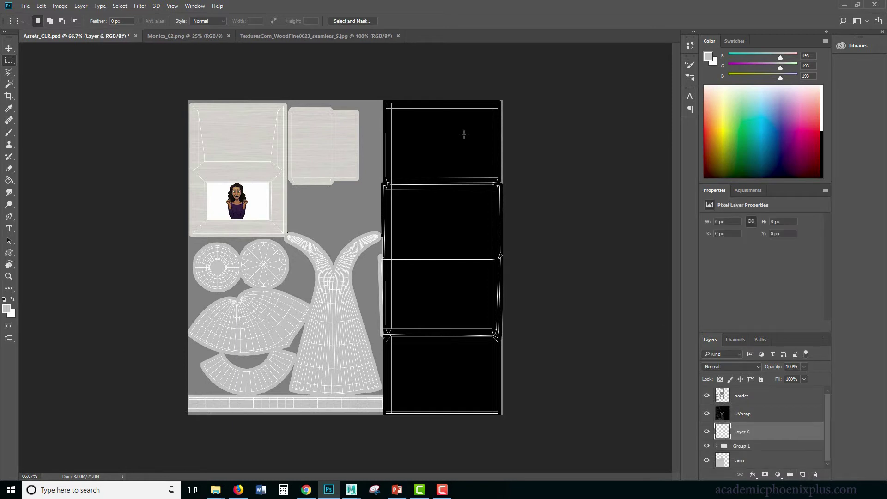
{"action": "left_click_drag", "start_coordinate": [374, 94], "coordinate": [657, 448]}
{"action": "key", "text": "shift"}
{"action": "key", "text": "shift+F5"}
{"action": "key", "text": "Return"}
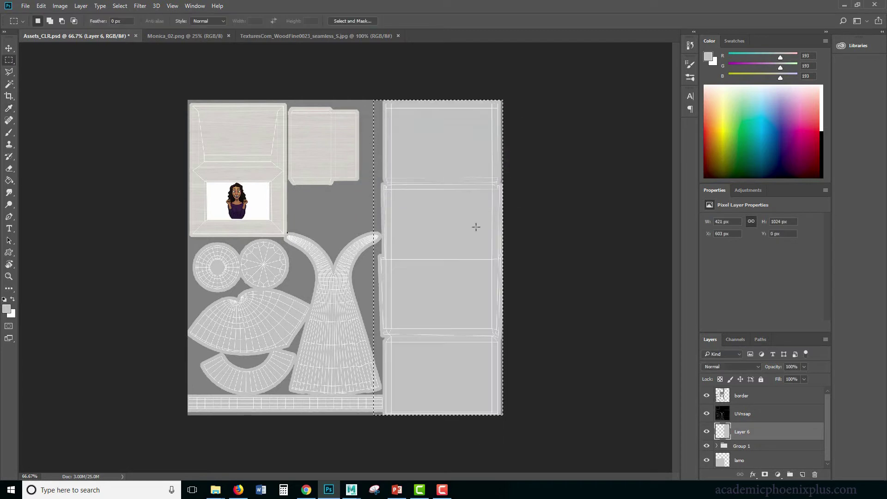
{"action": "key", "text": "ctrl+d"}
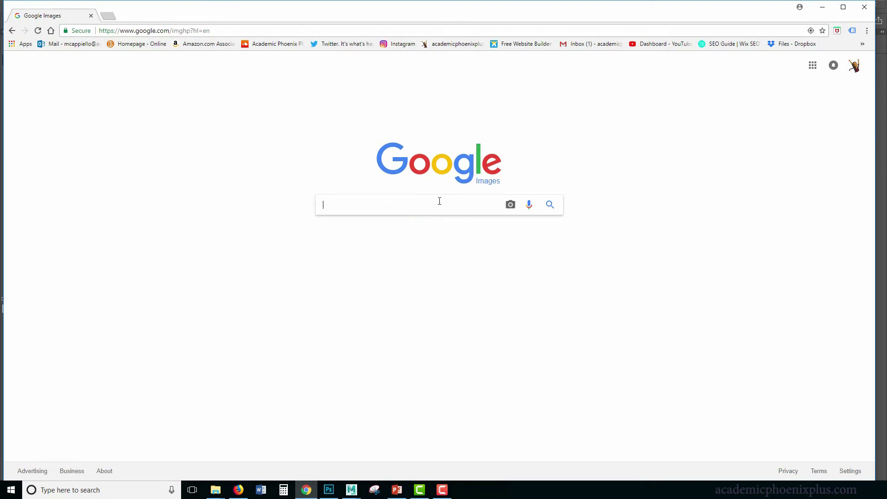
Search Google Images in Chrome for "keyboard" and open the white Apple Magic Keyboard result
{"action": "type", "text": "keyboard"}
{"action": "key", "text": "Return"}
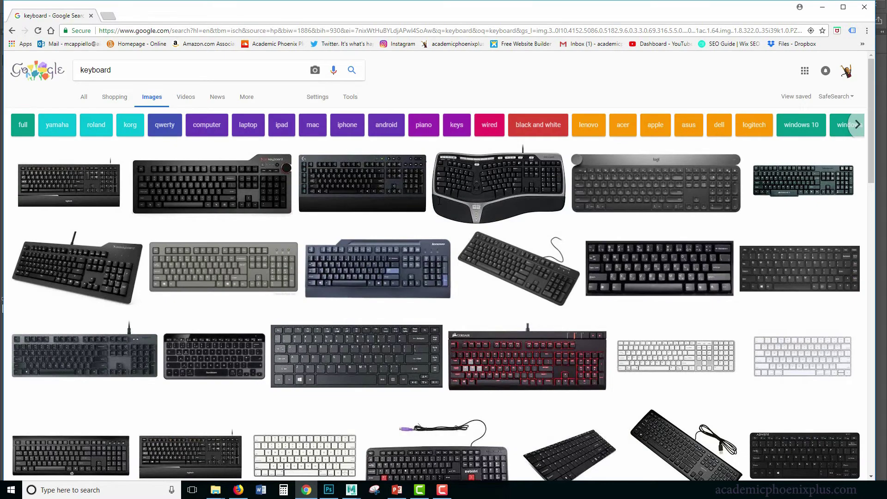
{"action": "left_click", "coordinate": [782, 351]}
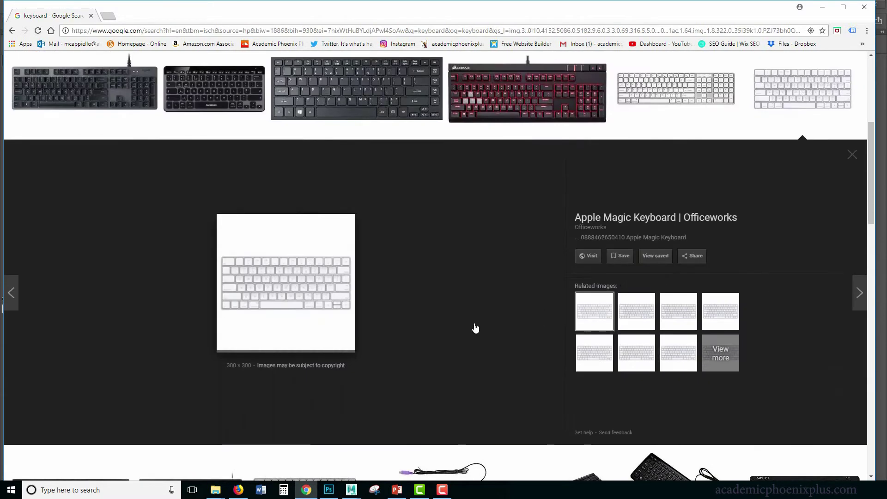
Compare the related keyboard images and open the 600 × 600 Apple Magic Kablosuz Q Türkçe Klavye picture
{"action": "left_click", "coordinate": [638, 318]}
{"action": "left_click", "coordinate": [675, 319]}
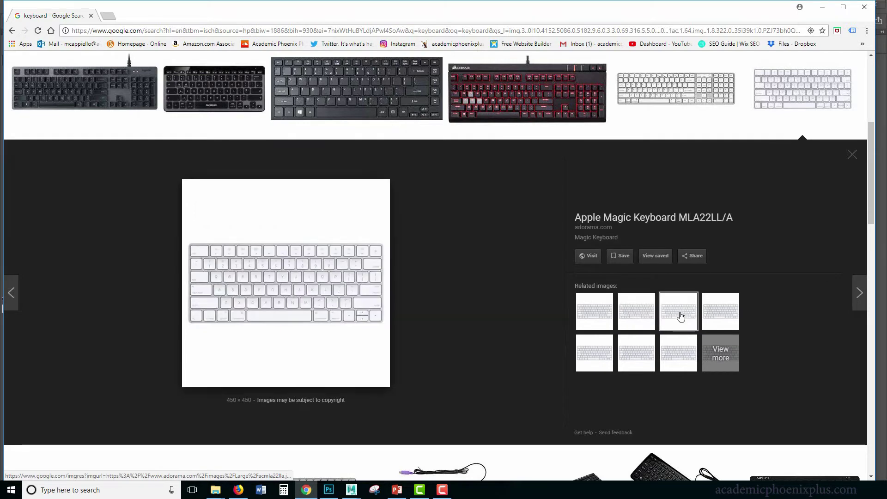
{"action": "left_click", "coordinate": [708, 316]}
{"action": "left_click", "coordinate": [577, 367]}
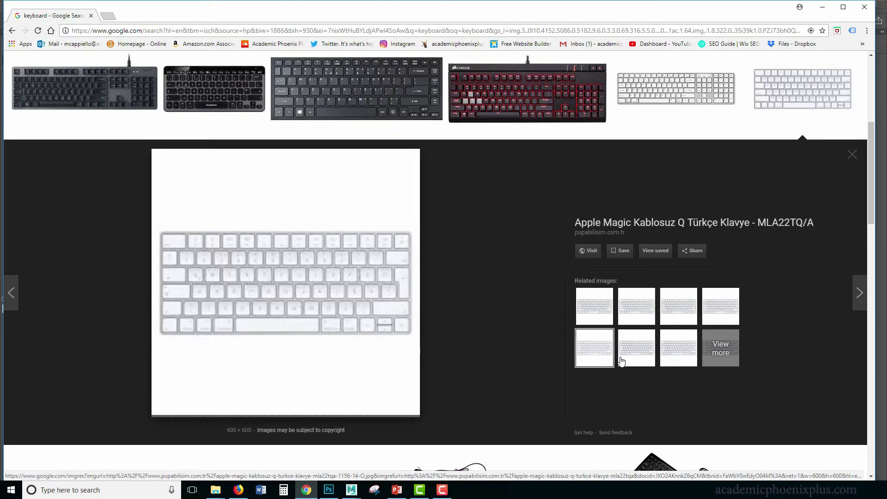
{"action": "left_click", "coordinate": [643, 360]}
{"action": "left_click", "coordinate": [608, 365]}
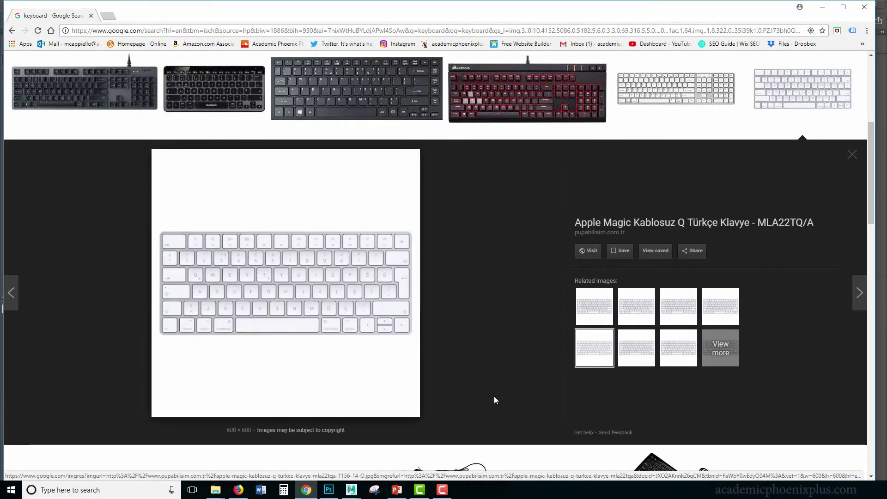
Capture only the keyboard from the picture with Snipping Tool and paste it into Assets_CLR.psd above Layer 6
{"action": "left_click", "coordinate": [374, 489]}
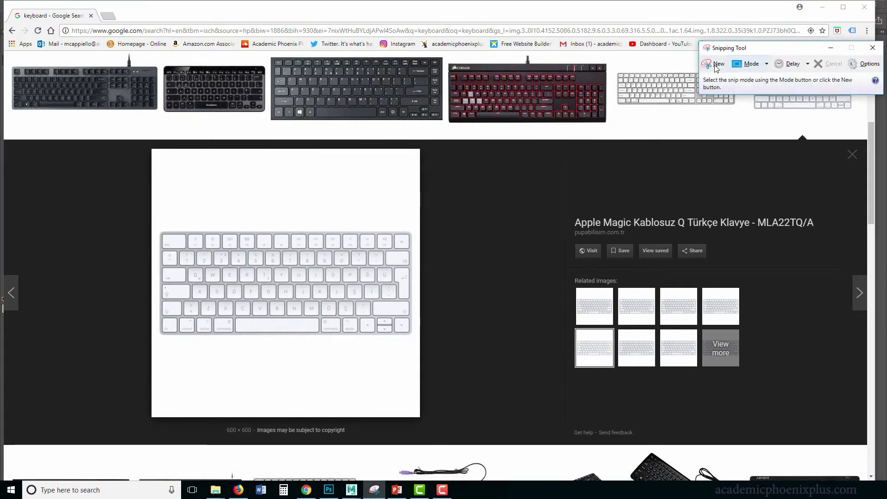
{"action": "left_click", "coordinate": [712, 64]}
{"action": "left_click_drag", "start_coordinate": [152, 228], "coordinate": [415, 338]}
{"action": "left_click", "coordinate": [329, 490]}
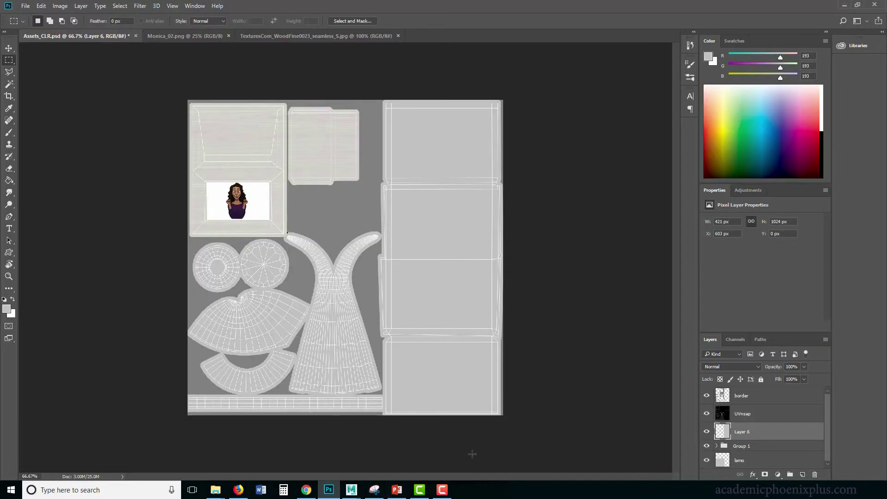
{"action": "key", "text": "ctrl+v"}
Move the pasted keyboard onto the laptop's keyboard shell and scale it down to about 351 × 147 px
{"action": "key", "text": "v"}
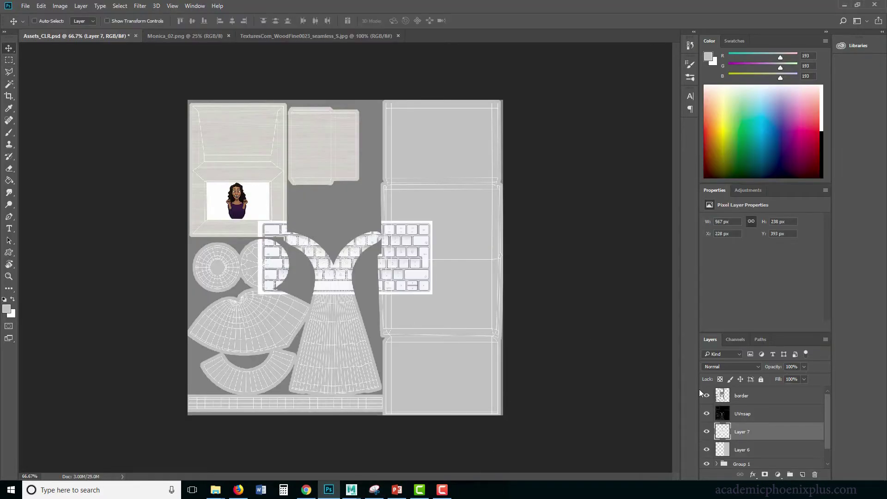
{"action": "left_click_drag", "start_coordinate": [413, 267], "coordinate": [492, 298]}
{"action": "key", "text": "ctrl+t"}
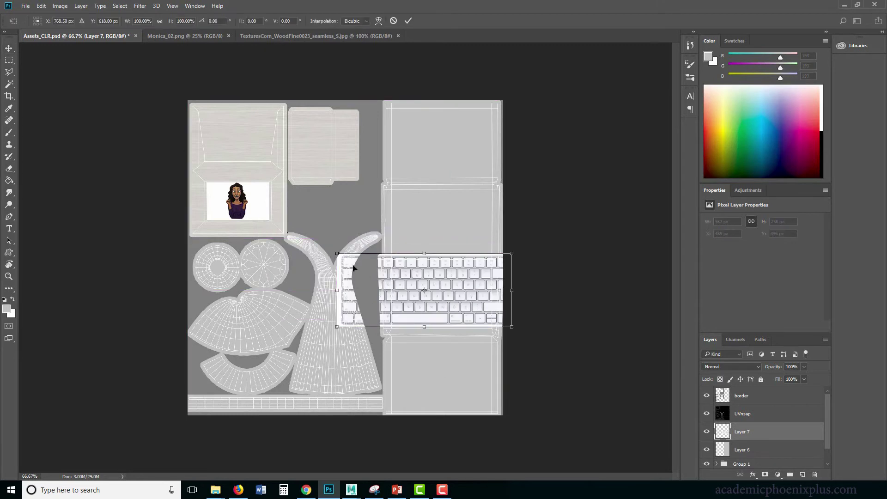
{"action": "left_click_drag", "start_coordinate": [355, 256], "coordinate": [427, 291], "text": "shift"}
{"action": "left_click_drag", "start_coordinate": [502, 271], "coordinate": [498, 272], "text": "shift"}
{"action": "key", "text": "Return"}
Remove the white border around the keyboard on Layer 7 with the Magic Wand and deselect
{"action": "key", "text": "z"}
{"action": "left_click", "coordinate": [474, 308]}
{"action": "left_click", "coordinate": [476, 311]}
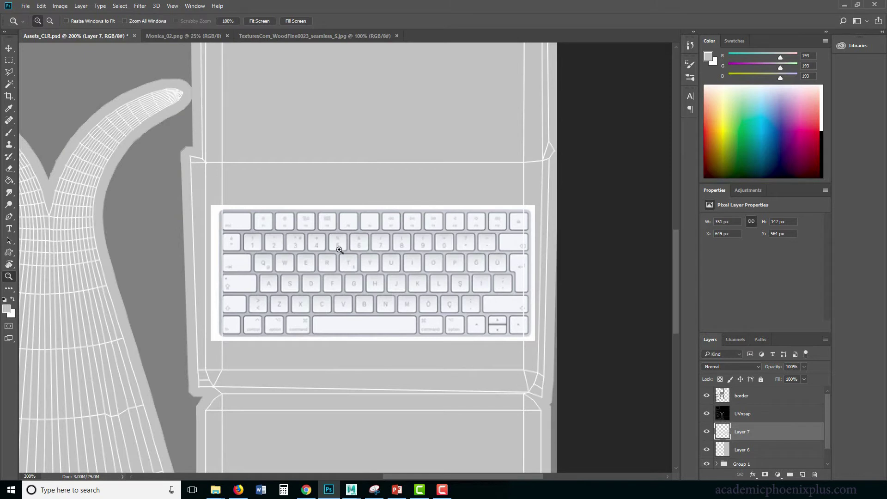
{"action": "key", "text": "v"}
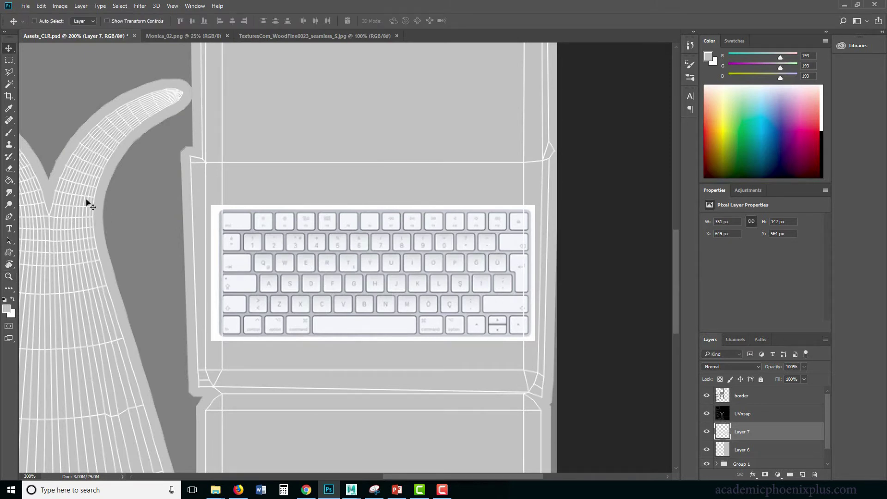
{"action": "left_click", "coordinate": [9, 84]}
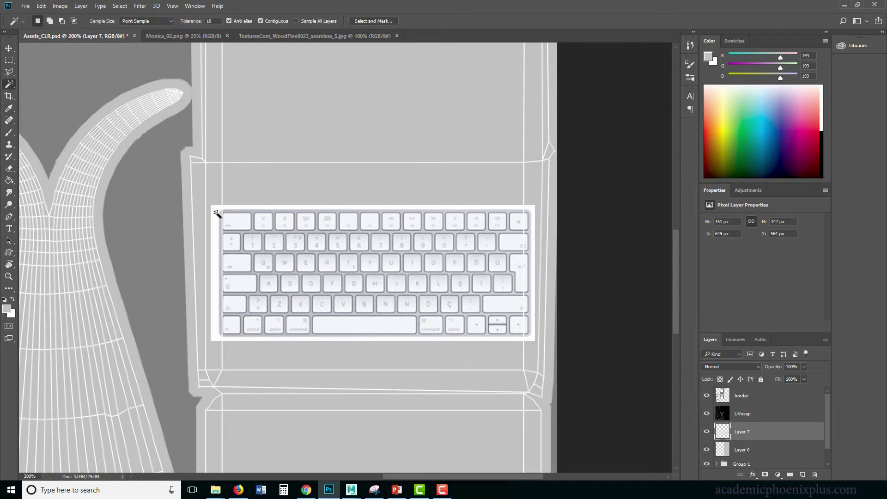
{"action": "left_click", "coordinate": [215, 212]}
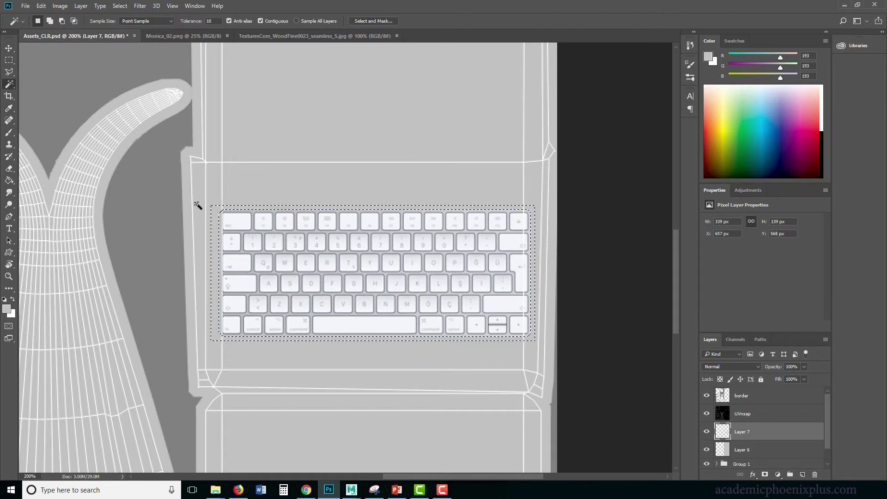
{"action": "key", "text": "ctrl+d"}
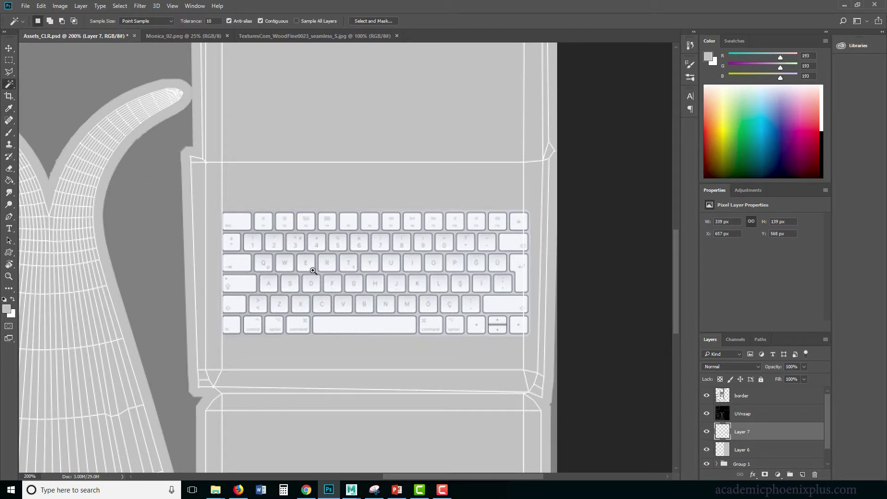
Set the foreground colour to the bluish grey RGB 188, 191, 198 sampled from the edge of the keyboard picture
{"action": "key", "text": "z"}
{"action": "left_click", "coordinate": [6, 309]}
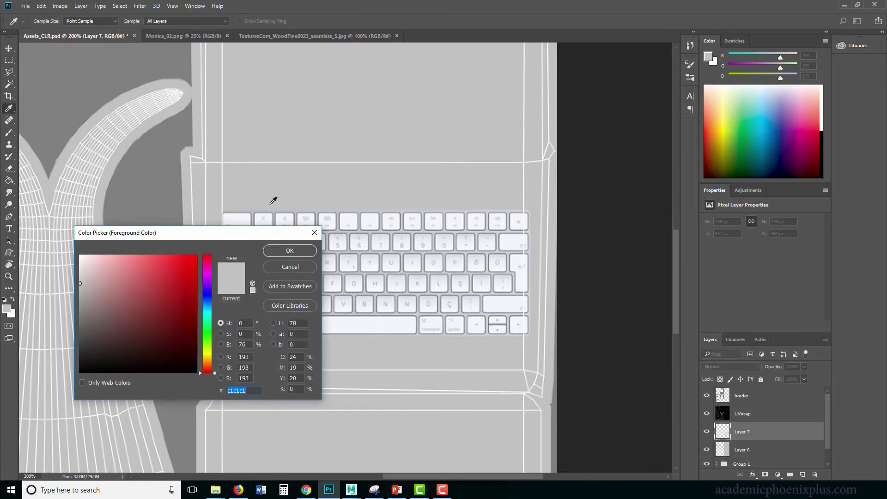
{"action": "left_click", "coordinate": [276, 209]}
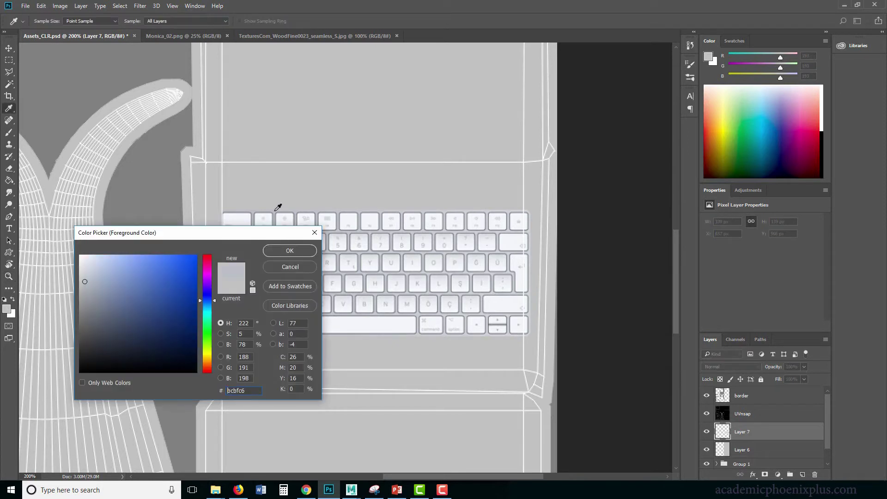
{"action": "left_click", "coordinate": [290, 250]}
Load Layer 6's content as a selection, refill that layer with the bluish-grey foreground colour and deselect
{"action": "left_click", "coordinate": [723, 449], "text": "ctrl"}
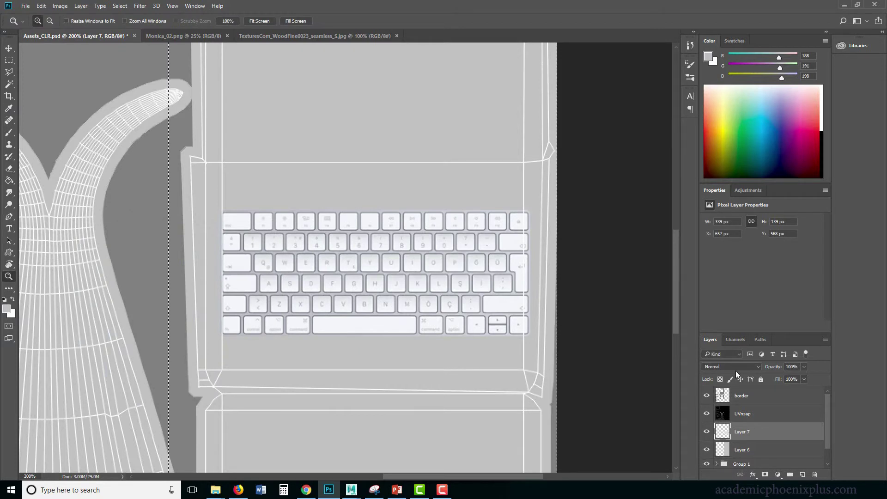
{"action": "left_click", "coordinate": [747, 451]}
{"action": "key", "text": "shift+F5"}
{"action": "key", "text": "Return"}
{"action": "key", "text": "ctrl+d"}
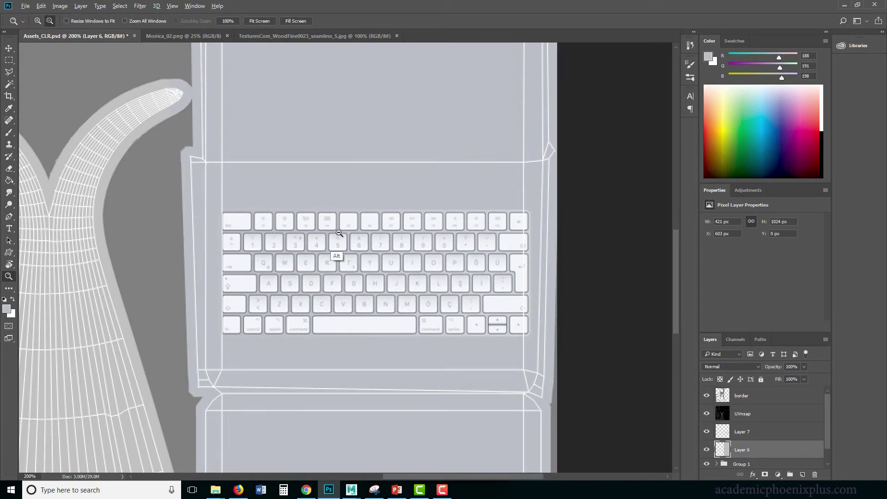
Create a new layer directly above Layer 6 for the laptop screen
{"action": "left_click", "coordinate": [339, 232], "text": "alt"}
{"action": "left_click", "coordinate": [363, 284]}
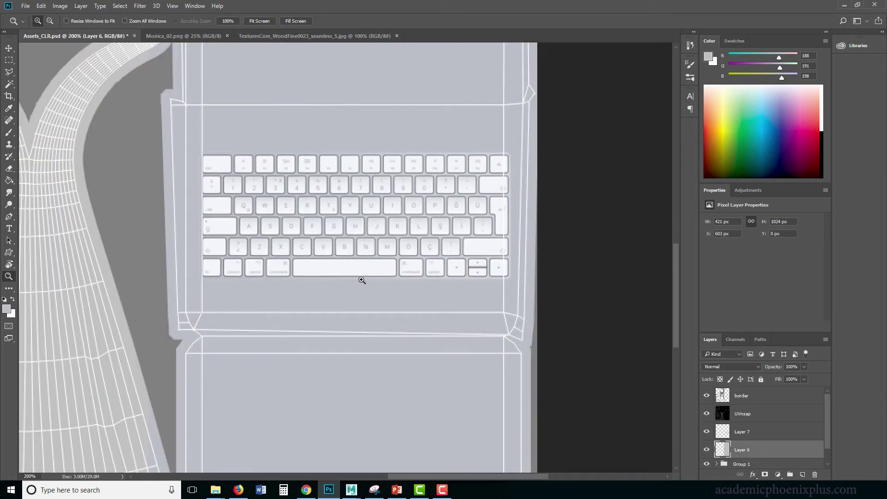
{"action": "left_click", "coordinate": [352, 250], "text": "alt"}
{"action": "left_click_drag", "start_coordinate": [675, 305], "coordinate": [675, 277]}
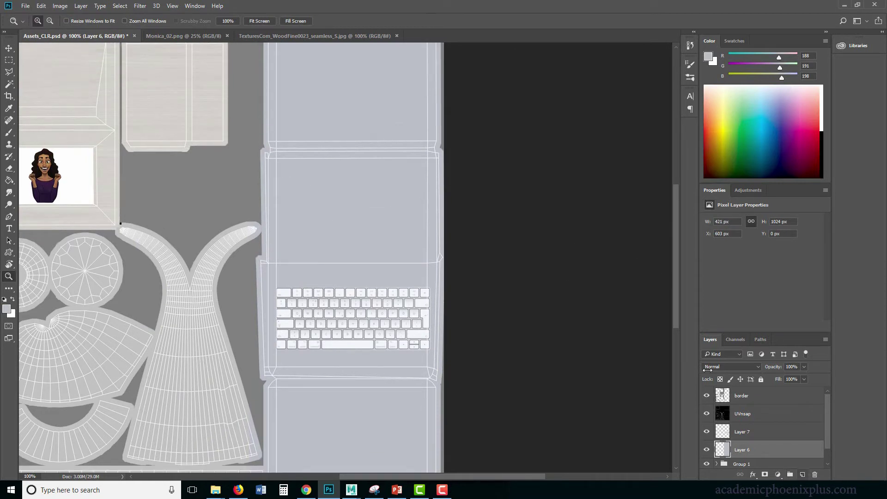
{"action": "left_click", "coordinate": [802, 475]}
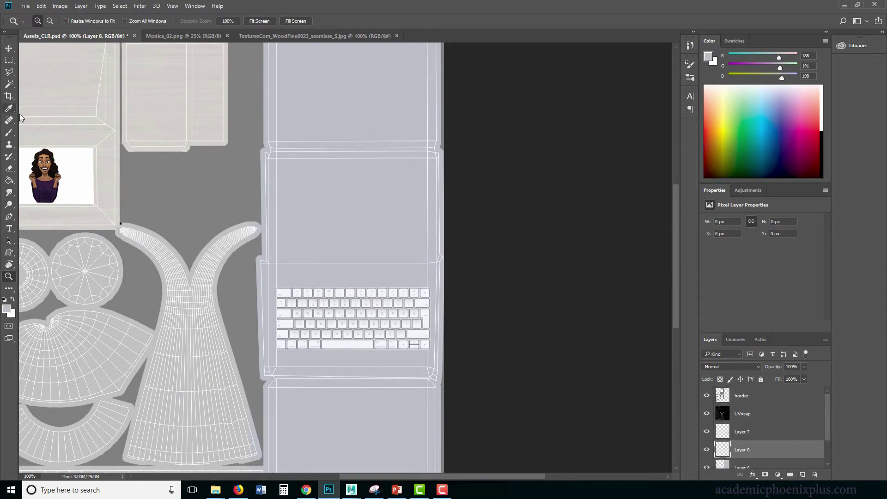
{"action": "left_click", "coordinate": [62, 6]}
{"action": "key", "text": "Escape"}
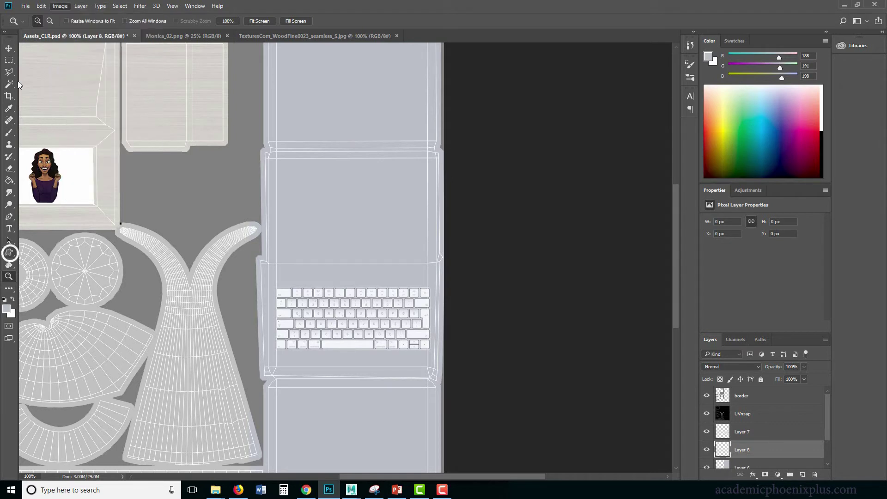
Draw a rounded rectangle about 331 × 188 px on the laptop's screen shell above the keyboard, redoing the first attempt
{"action": "left_click", "coordinate": [8, 253]}
{"action": "left_click", "coordinate": [60, 261]}
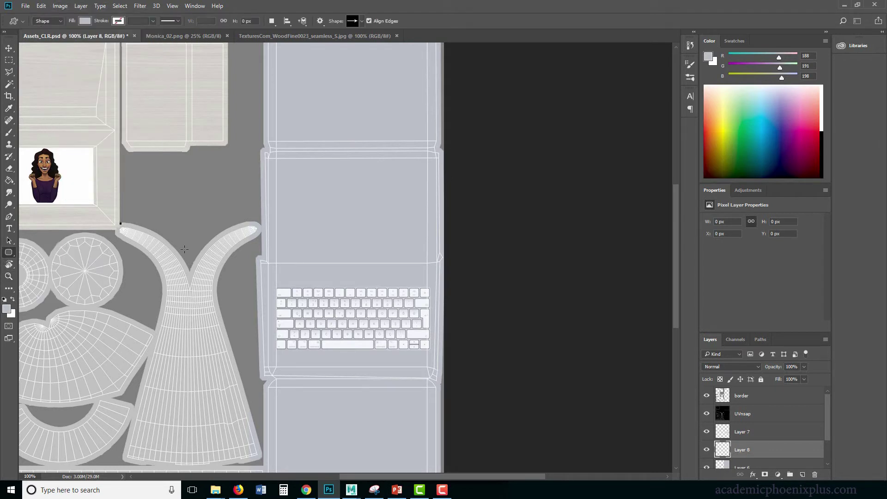
{"action": "left_click_drag", "start_coordinate": [278, 163], "coordinate": [429, 249]}
{"action": "key", "text": "ctrl+z"}
{"action": "left_click_drag", "start_coordinate": [276, 167], "coordinate": [428, 254]}
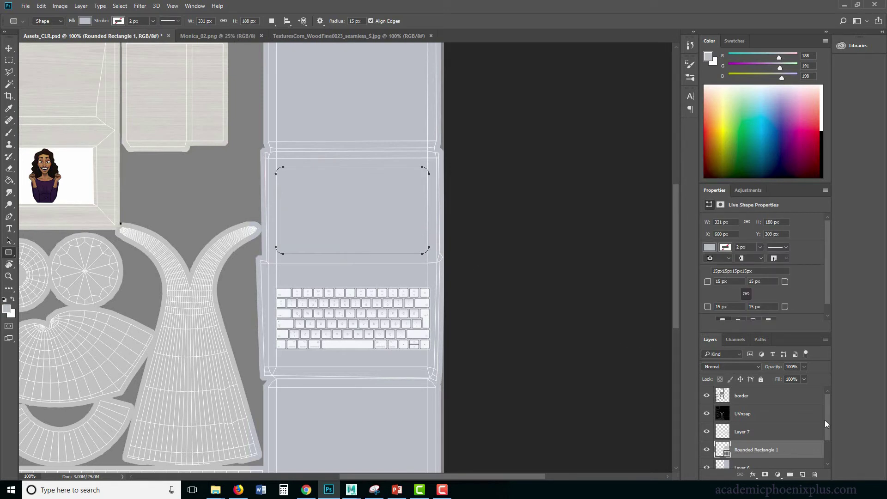
Rasterize the rounded rectangle layer and load its content as a selection
{"action": "right_click", "coordinate": [792, 451]}
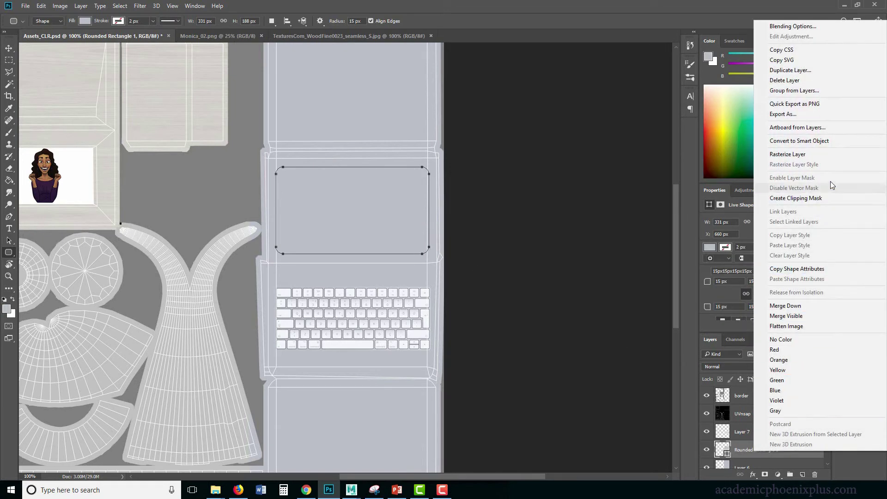
{"action": "left_click", "coordinate": [808, 153]}
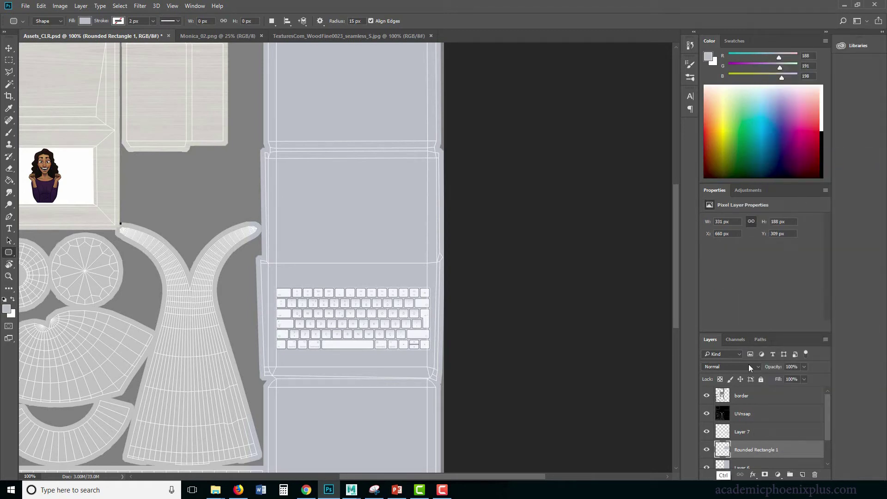
{"action": "left_click", "coordinate": [722, 449], "text": "ctrl"}
Set the foreground colour to dark grey RGB 73, 73, 73, fill the laptop screen selection with it and deselect
{"action": "left_click", "coordinate": [7, 309]}
{"action": "left_click", "coordinate": [79, 339]}
{"action": "left_click", "coordinate": [288, 251]}
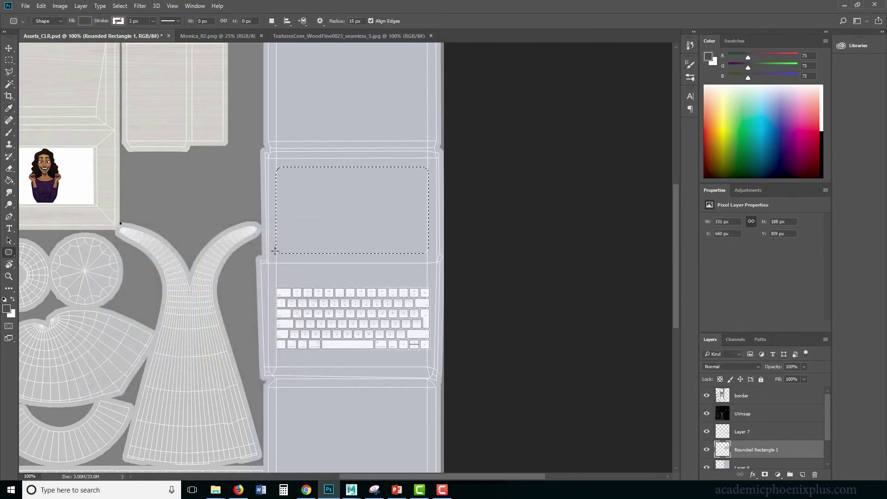
{"action": "key", "text": "u"}
{"action": "key", "text": "alt+BackSpace"}
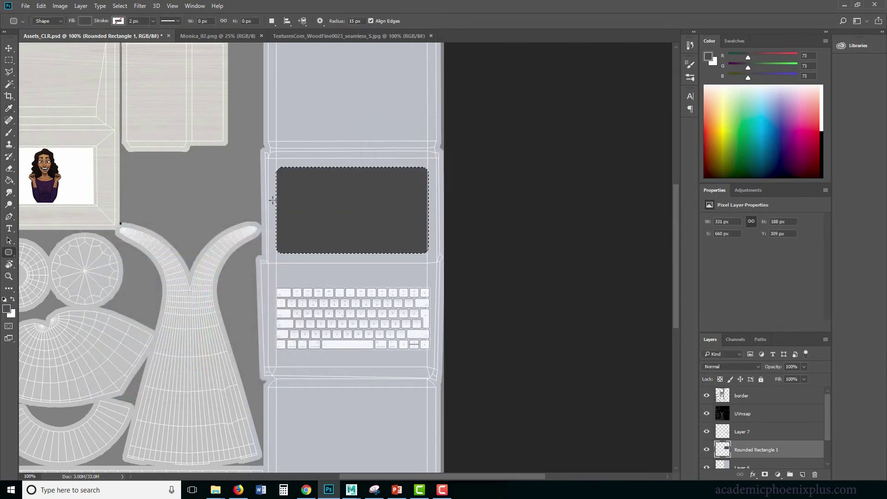
{"action": "key", "text": "ctrl+d"}
Hide the UVnsap layer so only the painted texture shows, and save Assets_CLR.psd
{"action": "key", "text": "z"}
{"action": "left_click", "coordinate": [355, 244], "text": "alt"}
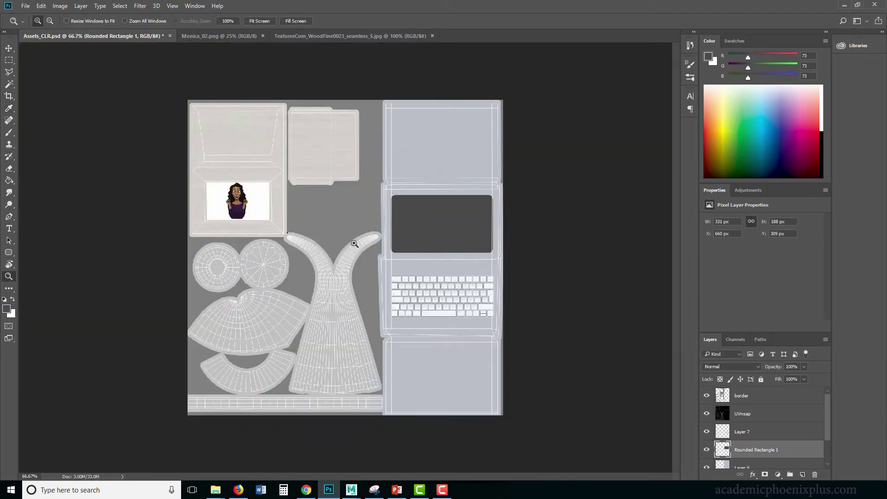
{"action": "left_click", "coordinate": [354, 243]}
{"action": "left_click", "coordinate": [706, 413]}
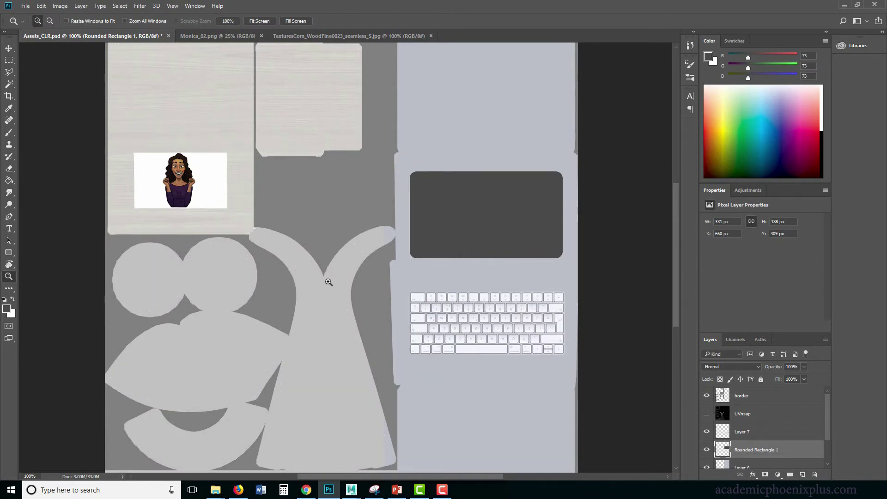
{"action": "key", "text": "ctrl+s"}
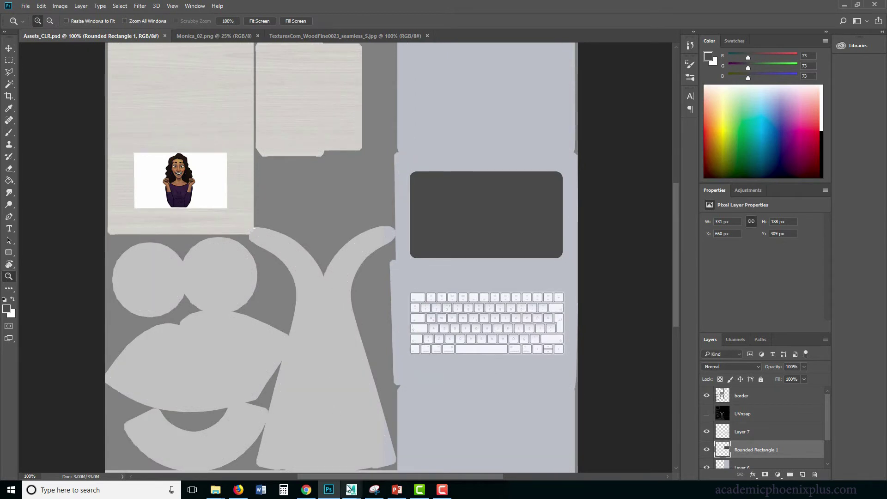
Return to Maya, close the UV Editor and assign a new aiStandardSurface material to the selected frame, lamp and laptop
{"action": "mouse_move", "coordinate": [352, 490]}
{"action": "left_click", "coordinate": [406, 453]}
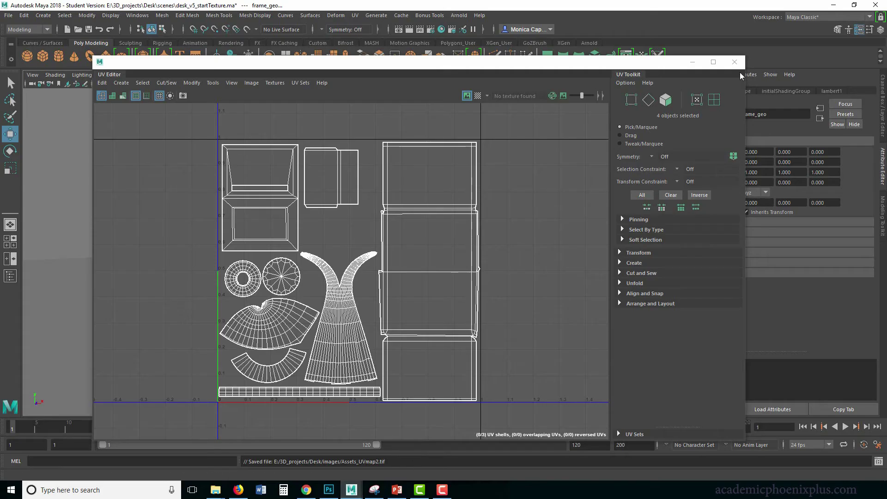
{"action": "left_click", "coordinate": [739, 57]}
{"action": "right_click_drag", "start_coordinate": [347, 175], "coordinate": [365, 414]}
{"action": "left_click", "coordinate": [332, 234]}
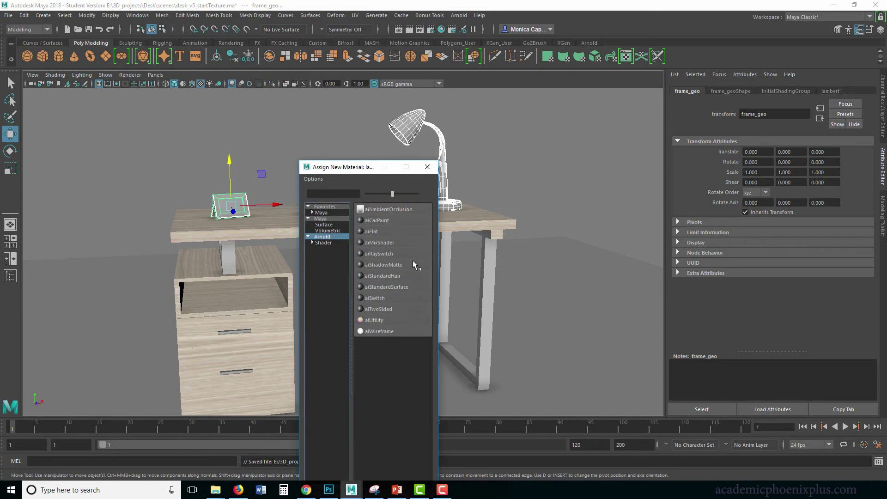
{"action": "left_click", "coordinate": [396, 287]}
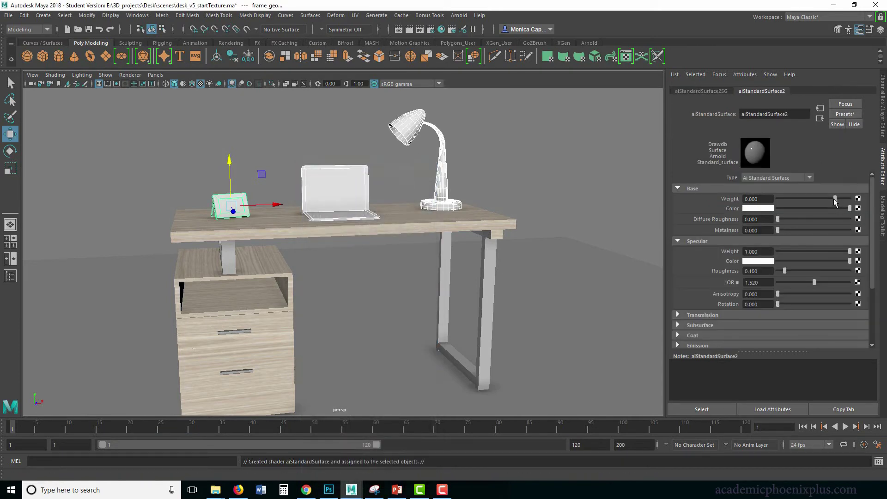
Set the new material's base weight to 1.000 and connect a File texture to its base color
{"action": "left_click_drag", "start_coordinate": [852, 202], "coordinate": [870, 202]}
{"action": "left_click", "coordinate": [858, 208]}
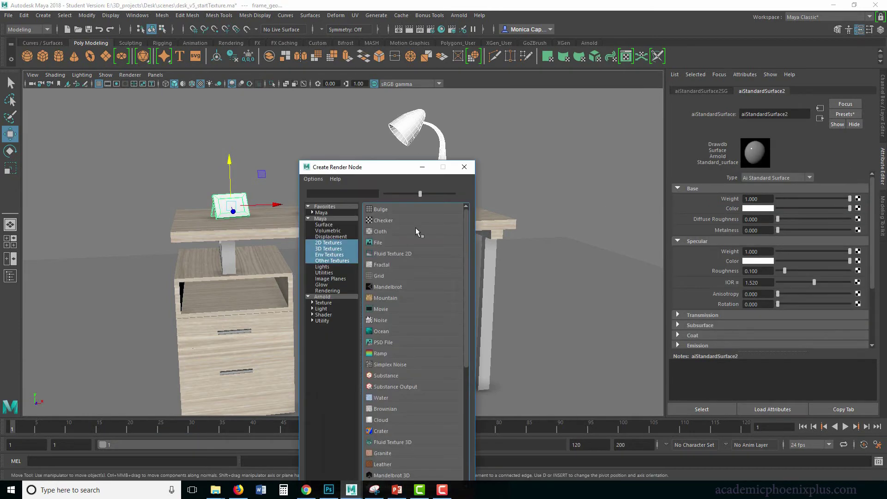
{"action": "left_click", "coordinate": [389, 250]}
Load Assets_CLR.psd from the project's images folder as the file texture's image
{"action": "left_click", "coordinate": [860, 217]}
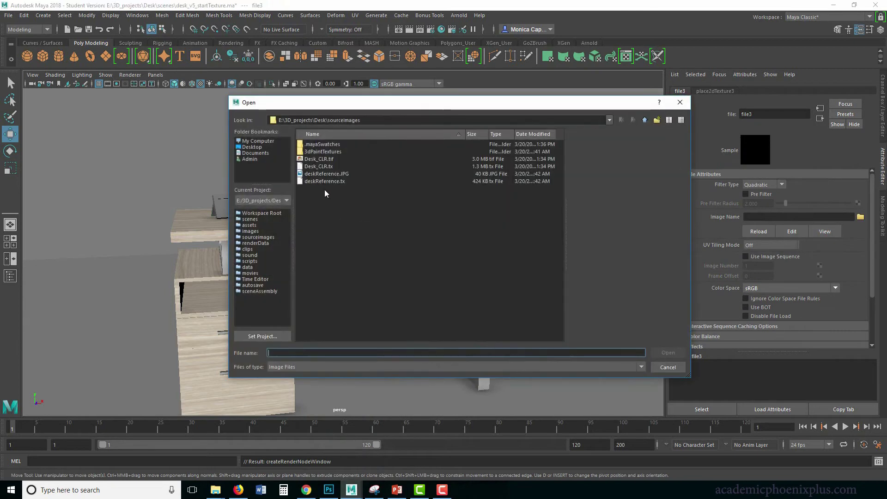
{"action": "left_click", "coordinate": [645, 120]}
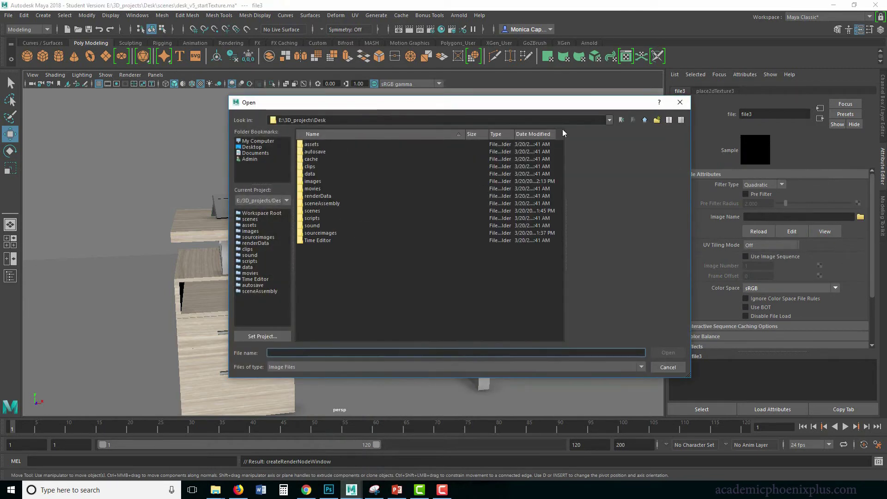
{"action": "left_click", "coordinate": [322, 181]}
{"action": "double_click", "coordinate": [334, 183]}
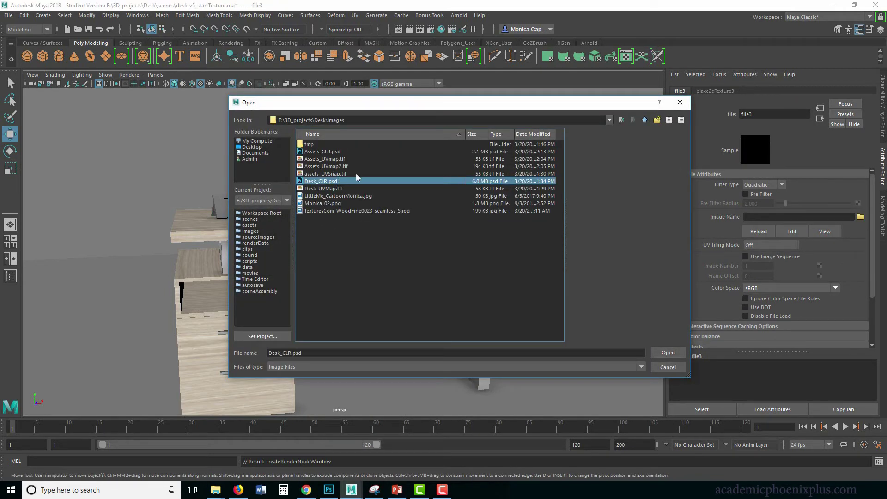
{"action": "double_click", "coordinate": [333, 152]}
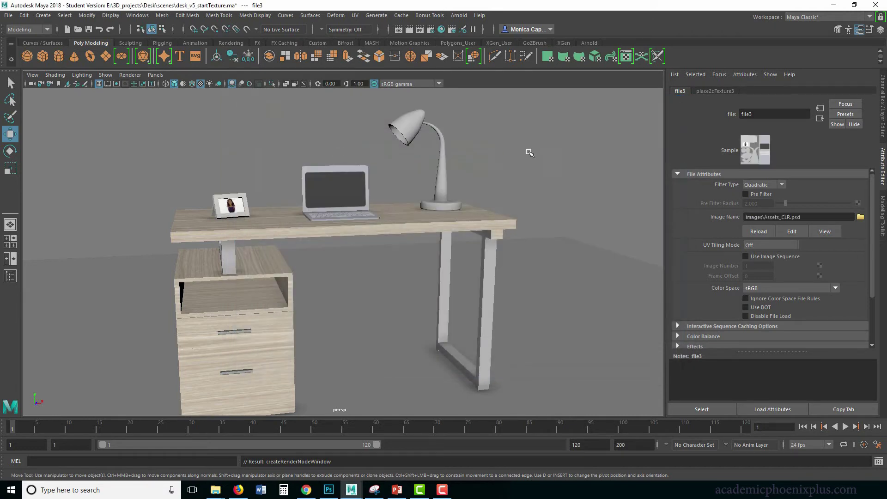
Select the picture frame and rename its material to Assets_aiStandardSurface
{"action": "right_click_drag", "start_coordinate": [303, 191], "coordinate": [415, 227], "text": "alt"}
{"action": "middle_click_drag", "start_coordinate": [416, 231], "coordinate": [524, 268], "text": "alt"}
{"action": "left_click", "coordinate": [280, 221]}
{"action": "key", "text": "f"}
{"action": "mouse_move", "coordinate": [459, 257]}
{"action": "left_mouse_down", "text": "alt"}
{"action": "mouse_move", "coordinate": [427, 254]}
{"action": "mouse_move", "coordinate": [481, 257]}
{"action": "mouse_move", "coordinate": [462, 247]}
{"action": "mouse_move", "coordinate": [452, 255]}
{"action": "left_mouse_up", "text": "alt"}
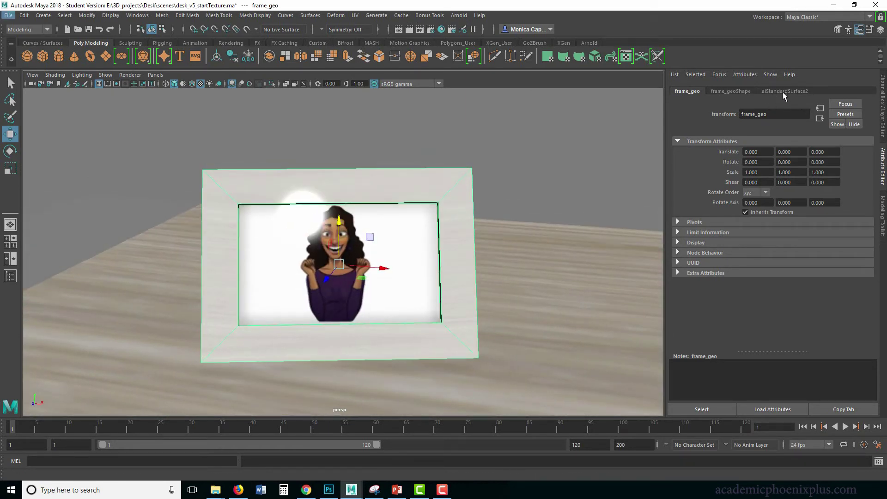
{"action": "left_click", "coordinate": [784, 91]}
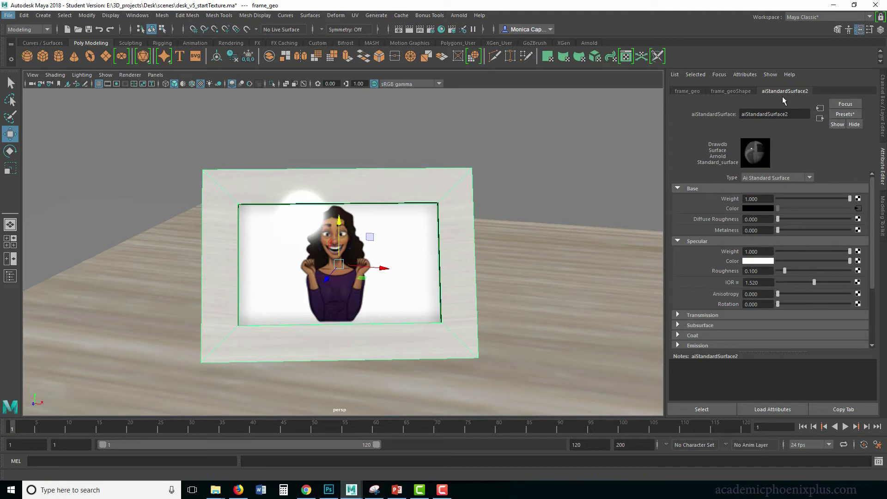
{"action": "left_click", "coordinate": [792, 114]}
{"action": "type", "text": "Assets_"}
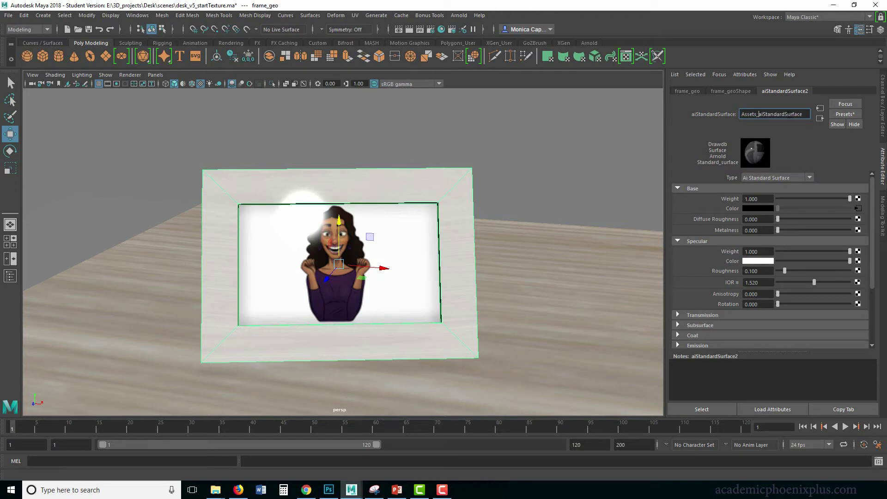
{"action": "key", "text": "Return"}
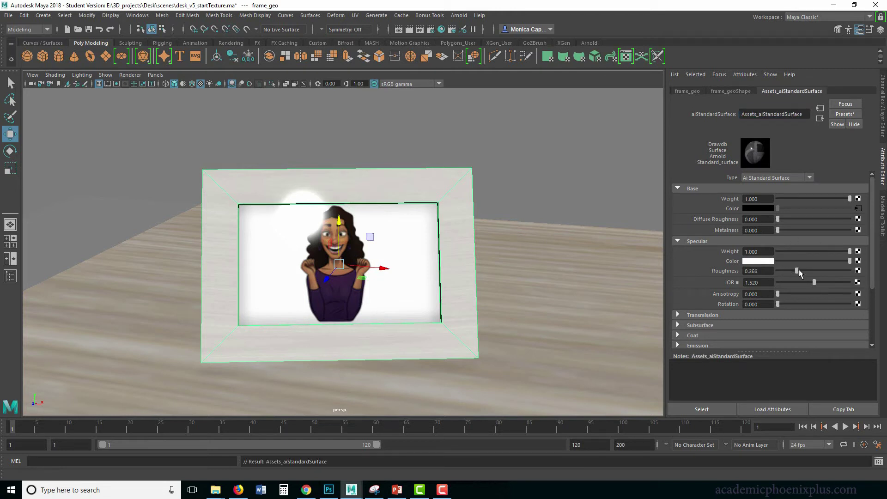
Set the Assets material's specular roughness to 0.325 and save the scene
{"action": "left_click_drag", "start_coordinate": [802, 270], "coordinate": [798, 270]}
{"action": "left_click_drag", "start_coordinate": [491, 265], "coordinate": [491, 264], "text": "alt"}
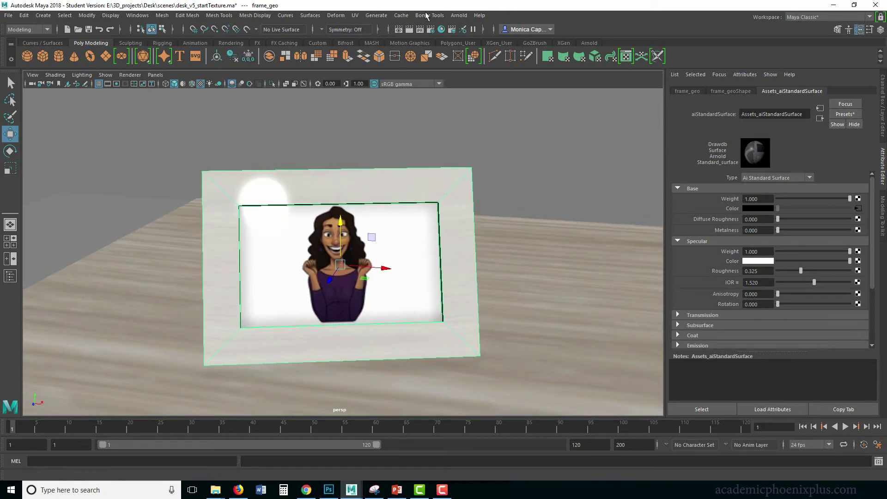
{"action": "key", "text": "ctrl+s"}
{"action": "key", "text": "Return"}
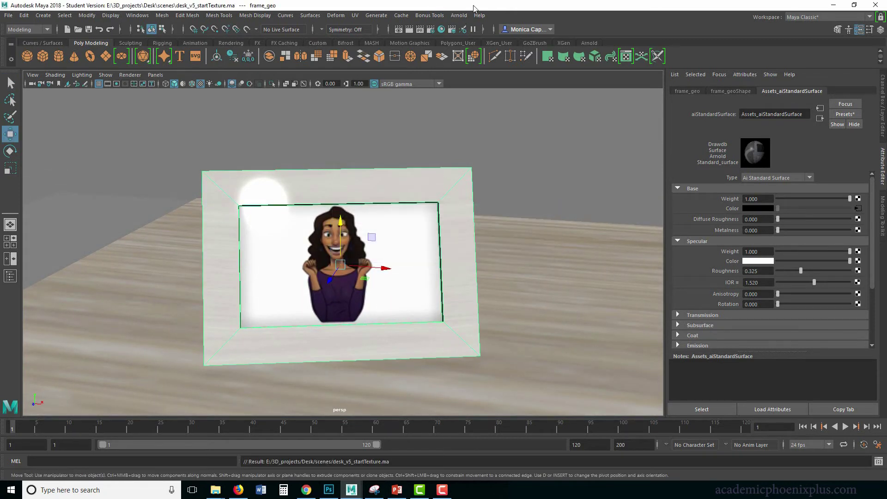
Render the picture frame in Arnold and lower the material's specular roughness to 0.182 while previewing it
{"action": "left_click", "coordinate": [466, 18]}
{"action": "left_click", "coordinate": [469, 31]}
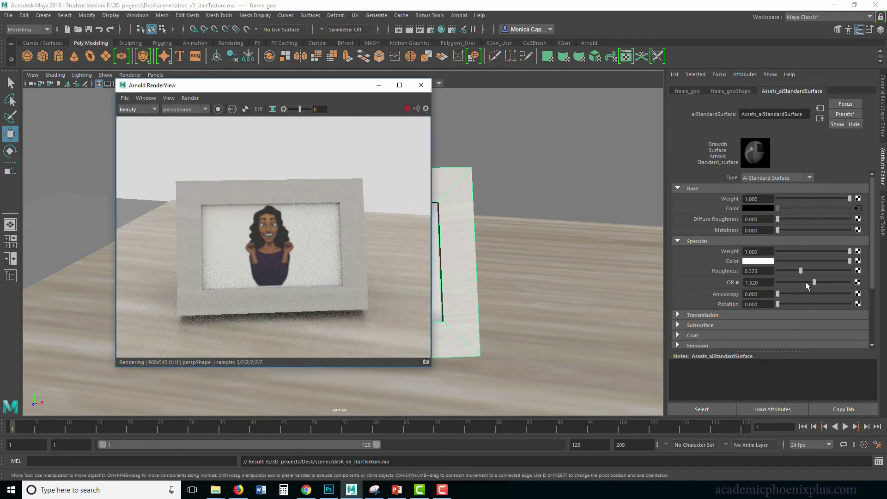
{"action": "mouse_move", "coordinate": [800, 272]}
{"action": "left_mouse_down"}
{"action": "mouse_move", "coordinate": [786, 271]}
{"action": "mouse_move", "coordinate": [798, 272]}
{"action": "left_mouse_up"}
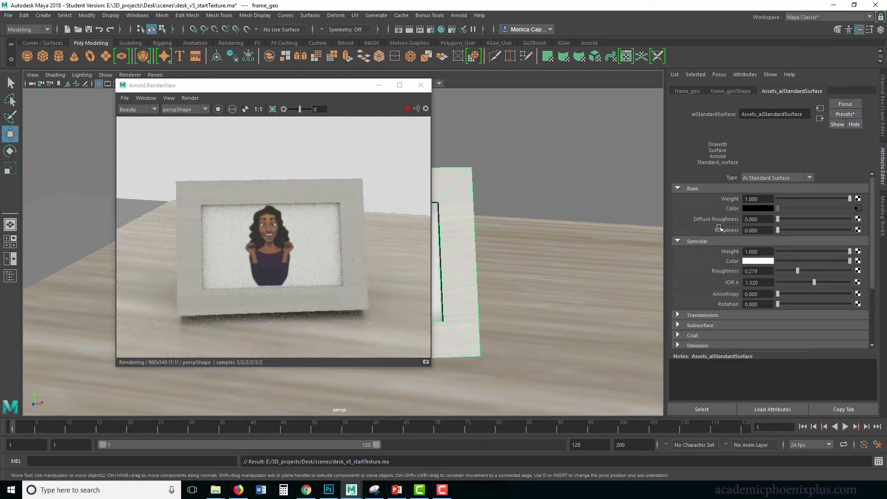
{"action": "left_click_drag", "start_coordinate": [795, 271], "coordinate": [791, 271]}
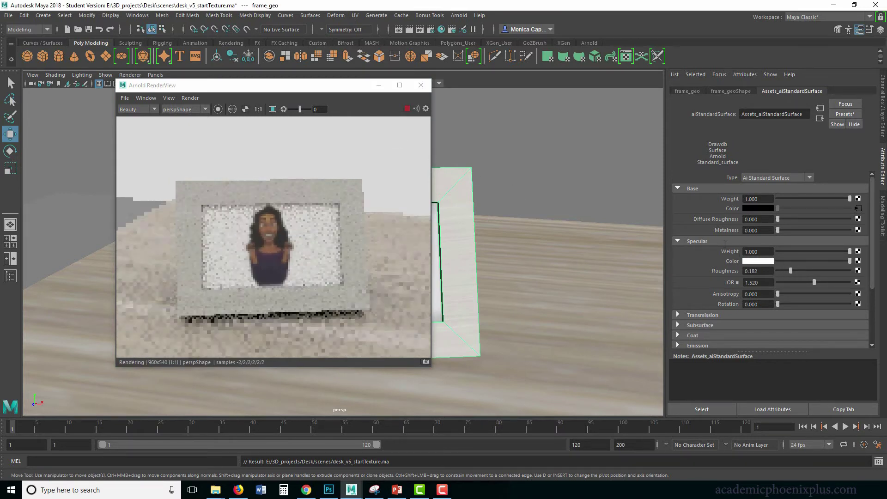
{"action": "left_click", "coordinate": [379, 85]}
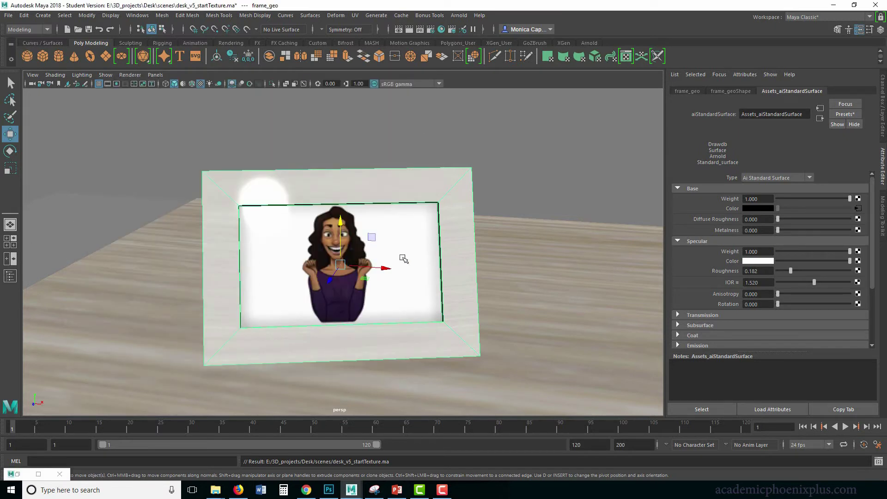
Preview the laptop and lamp together in the Arnold render
{"action": "scroll", "coordinate": [419, 258], "scroll_direction": "down", "scroll_amount": 5}
{"action": "scroll", "coordinate": [372, 257], "scroll_direction": "down", "scroll_amount": 1}
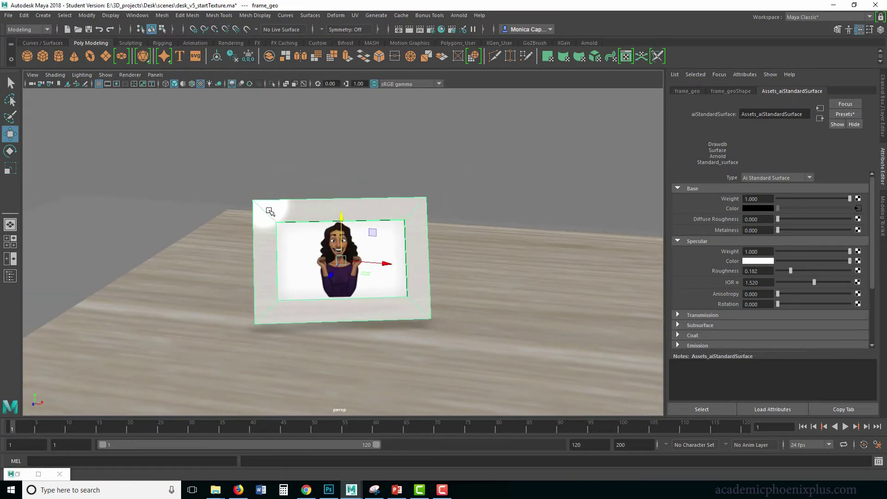
{"action": "scroll", "coordinate": [481, 249], "scroll_direction": "down", "scroll_amount": 5}
{"action": "left_click_drag", "start_coordinate": [496, 308], "coordinate": [518, 292], "text": "alt"}
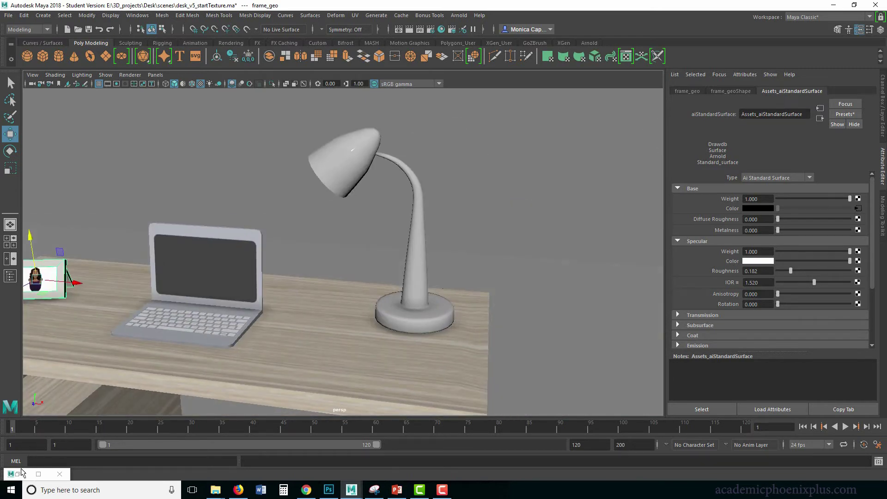
{"action": "left_click", "coordinate": [23, 474]}
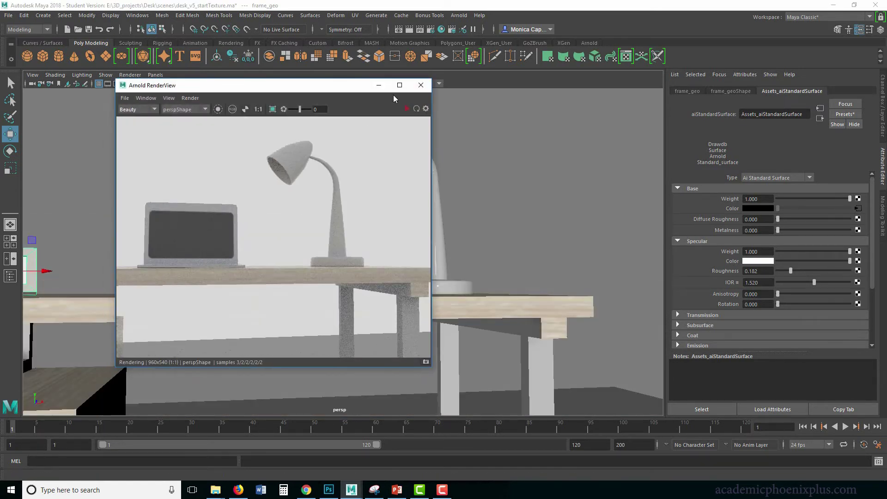
{"action": "left_click", "coordinate": [379, 85]}
Check the laptop close up in the Arnold render, undoing the small move made to it
{"action": "left_click", "coordinate": [232, 248]}
{"action": "key", "text": "f"}
{"action": "mouse_move", "coordinate": [482, 200]}
{"action": "left_mouse_down", "text": "alt"}
{"action": "mouse_move", "coordinate": [477, 227]}
{"action": "mouse_move", "coordinate": [486, 203]}
{"action": "left_mouse_up", "text": "alt"}
{"action": "right_click_drag", "start_coordinate": [558, 238], "coordinate": [430, 217], "text": "alt"}
{"action": "middle_click_drag", "start_coordinate": [431, 218], "coordinate": [438, 221]}
{"action": "key", "text": "ctrl+z"}
{"action": "left_click", "coordinate": [24, 475]}
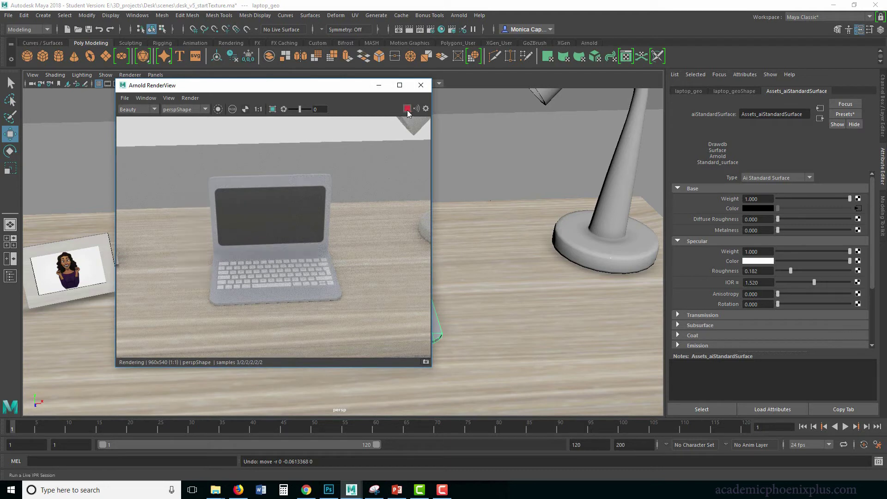
{"action": "left_click", "coordinate": [378, 85]}
Select the lamp's base and shade and assign them a new aiStandardSurface material
{"action": "middle_click_drag", "start_coordinate": [587, 226], "coordinate": [431, 319], "text": "alt"}
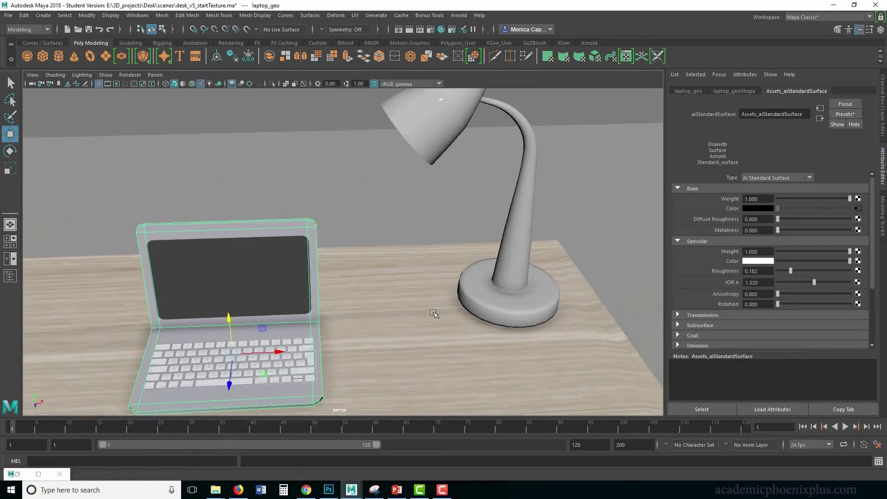
{"action": "right_click_drag", "start_coordinate": [431, 318], "coordinate": [439, 281], "text": "alt"}
{"action": "left_click_drag", "start_coordinate": [439, 281], "coordinate": [480, 258], "text": "alt"}
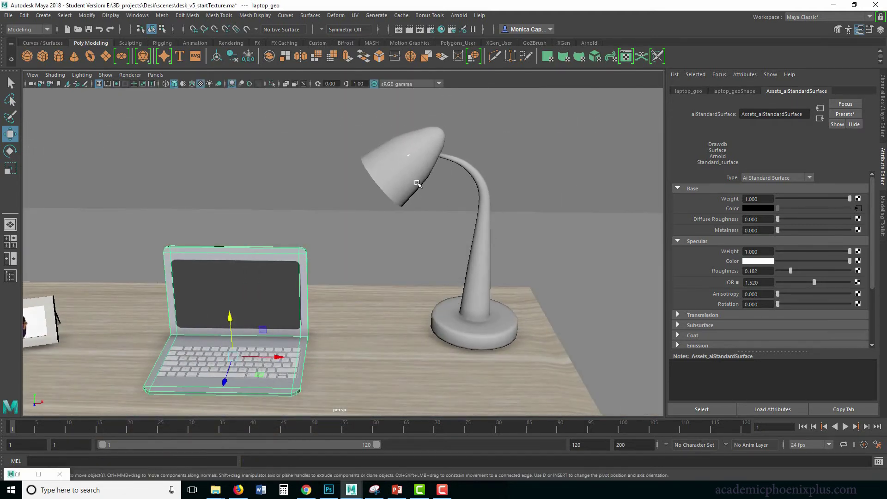
{"action": "left_click", "coordinate": [417, 183]}
{"action": "left_click", "coordinate": [486, 224]}
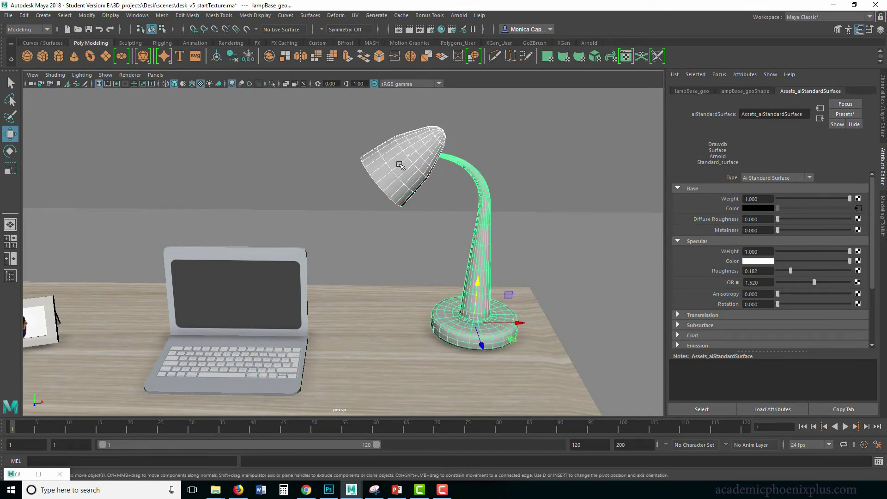
{"action": "right_click", "coordinate": [418, 164]}
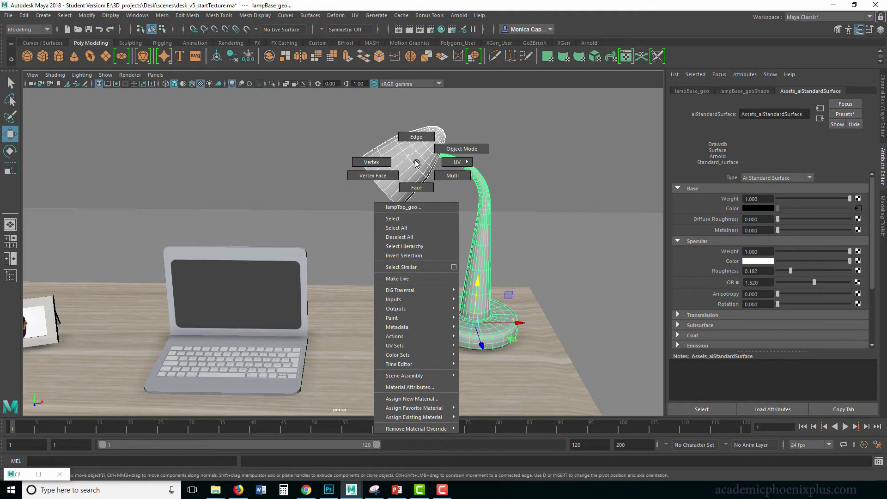
{"action": "left_click", "coordinate": [442, 398]}
{"action": "left_click", "coordinate": [328, 236]}
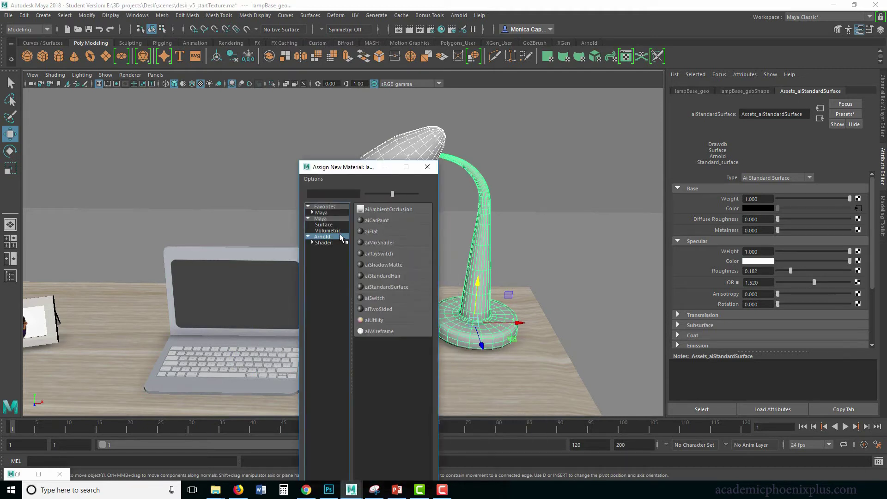
{"action": "left_click", "coordinate": [386, 287]}
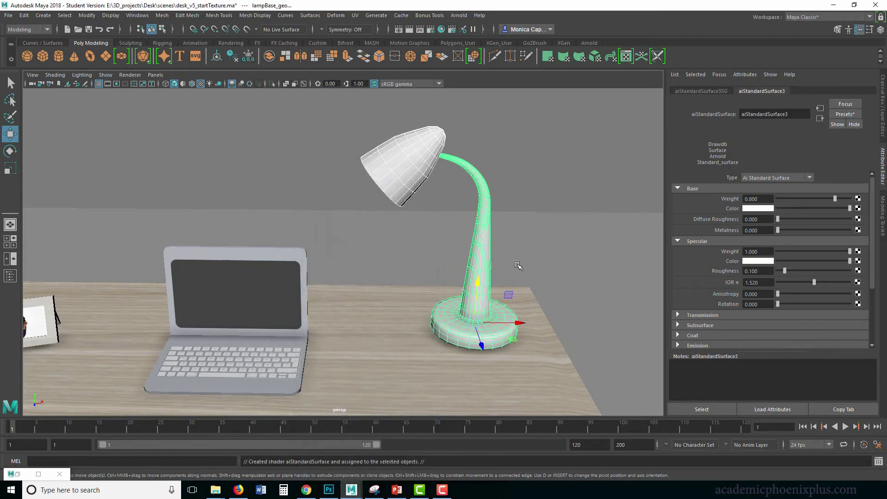
Replace the lamp material's settings with the Brushed_Metal preset
{"action": "left_click", "coordinate": [846, 113]}
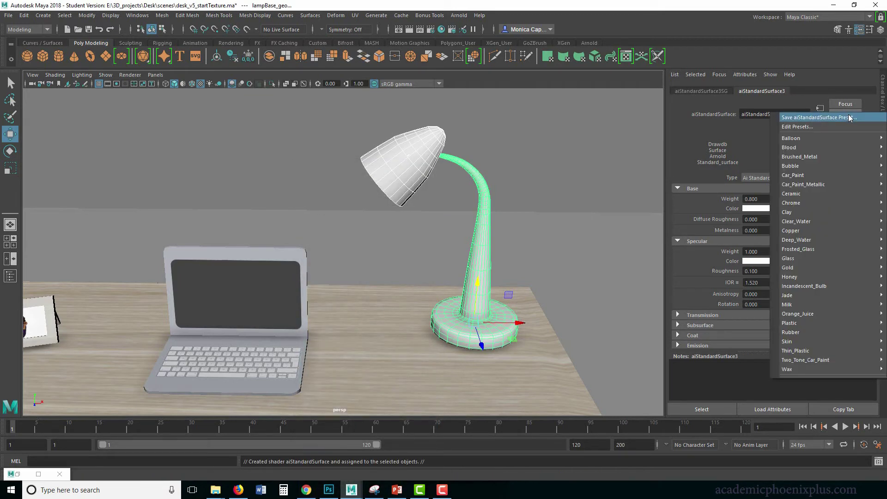
{"action": "mouse_move", "coordinate": [847, 206]}
{"action": "mouse_move", "coordinate": [830, 175]}
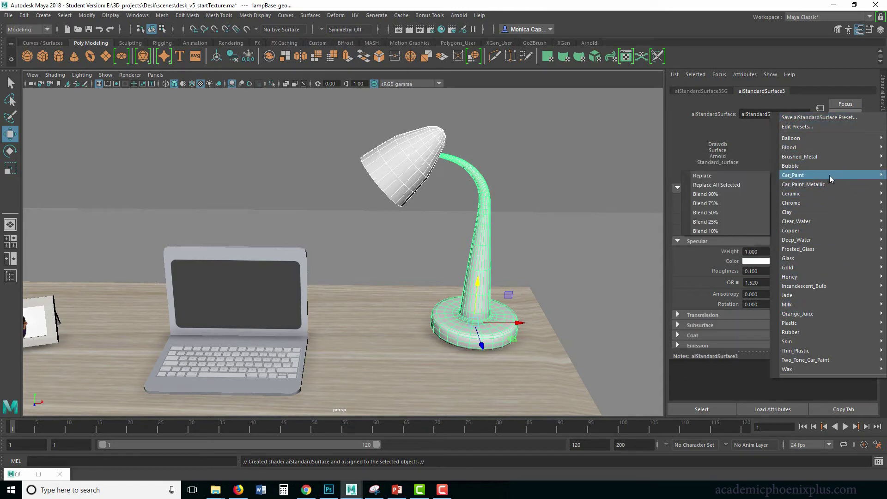
{"action": "mouse_move", "coordinate": [841, 137]}
{"action": "mouse_move", "coordinate": [820, 160]}
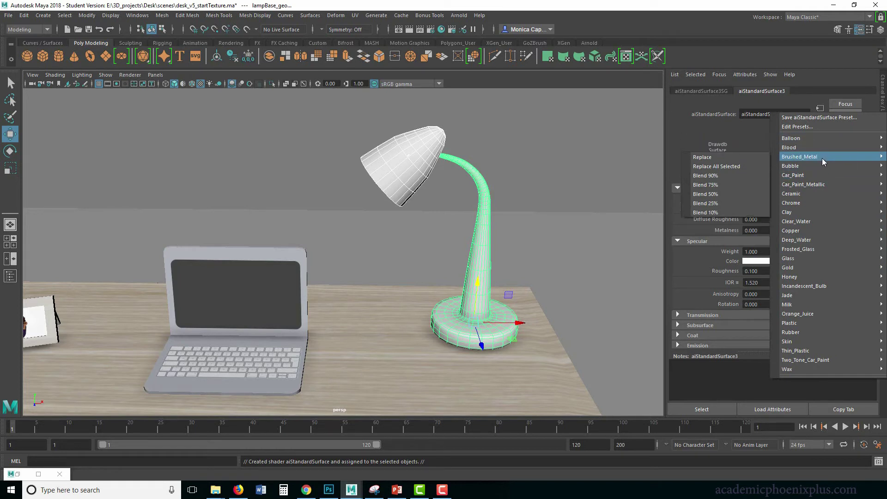
{"action": "left_click", "coordinate": [733, 158]}
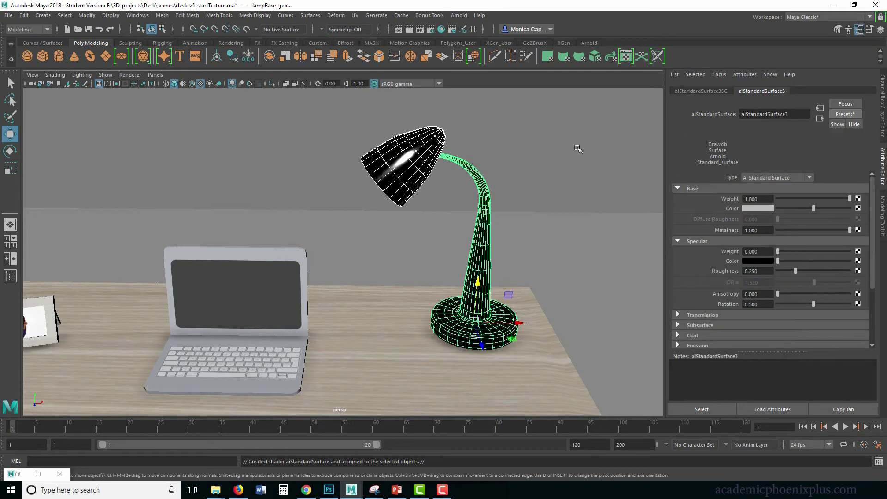
Render the brushed metal lamp in the Arnold RenderView to check its look, then minimize the render
{"action": "left_click", "coordinate": [459, 16]}
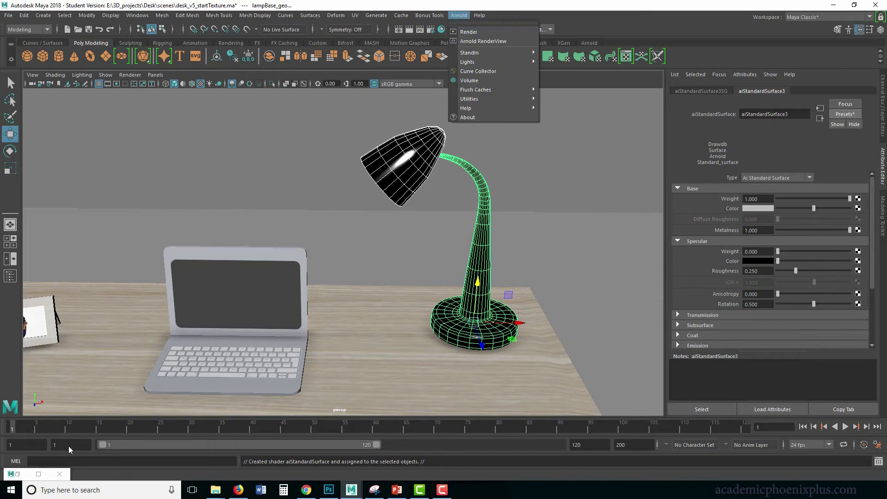
{"action": "left_click", "coordinate": [482, 41]}
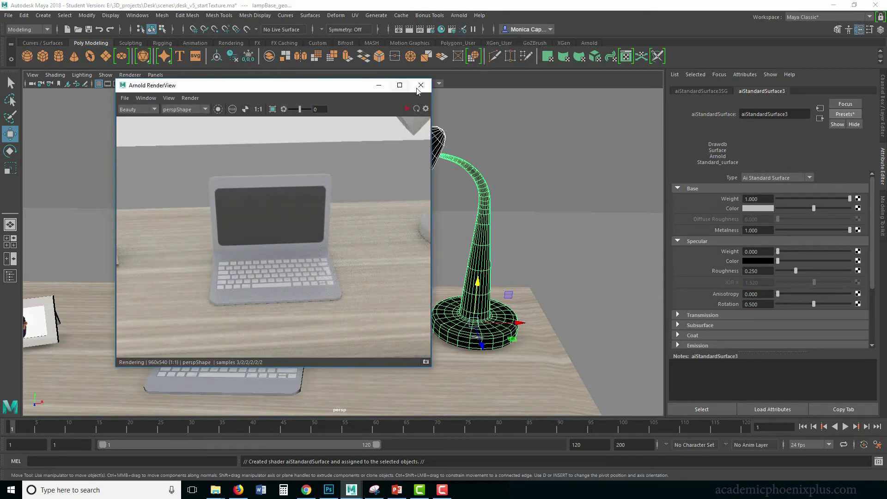
{"action": "left_click", "coordinate": [407, 109]}
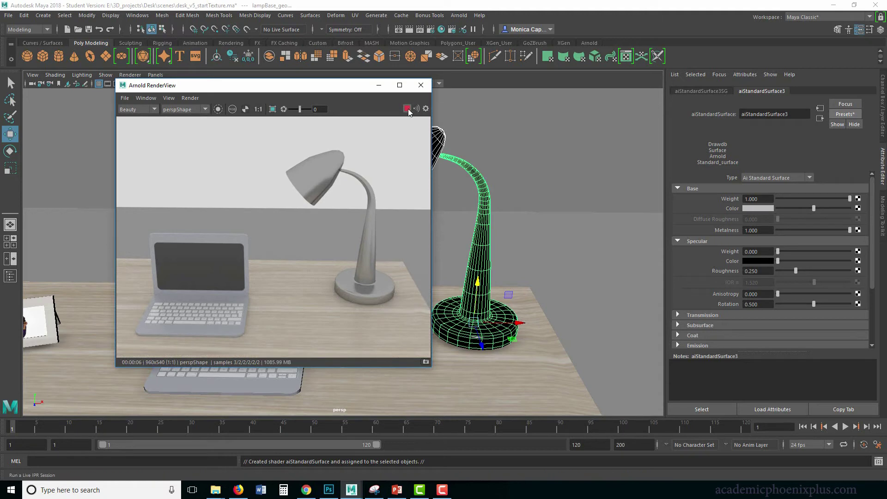
{"action": "left_click", "coordinate": [385, 86]}
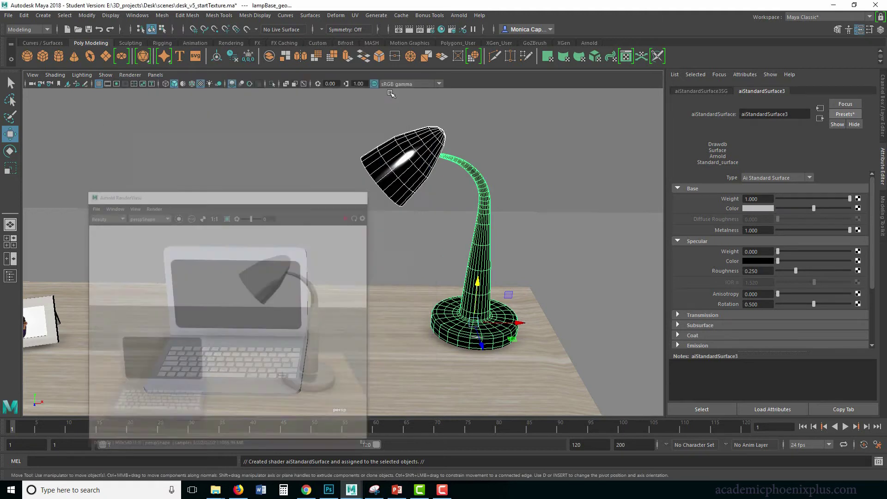
Select the sky dome light and locate the panorama_map HDR file in the Desk project's images folder
{"action": "left_click", "coordinate": [523, 124]}
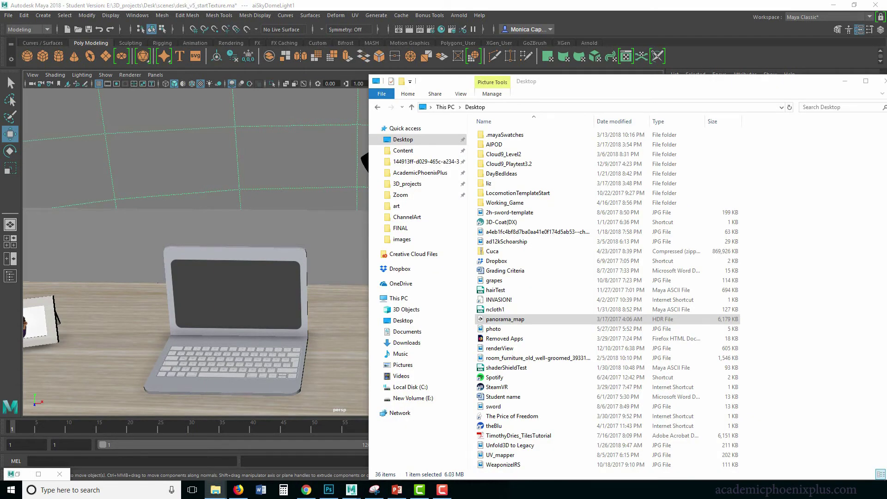
{"action": "left_click_drag", "start_coordinate": [886, 50], "coordinate": [442, 75]}
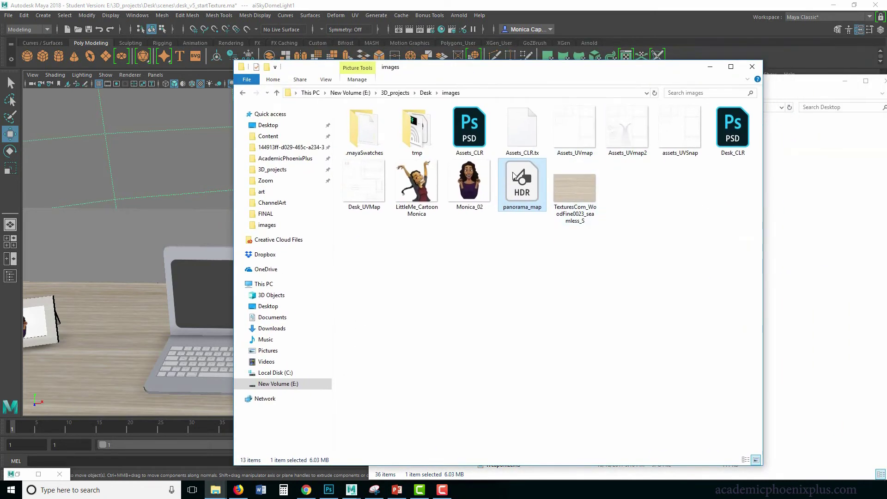
{"action": "left_click", "coordinate": [628, 13]}
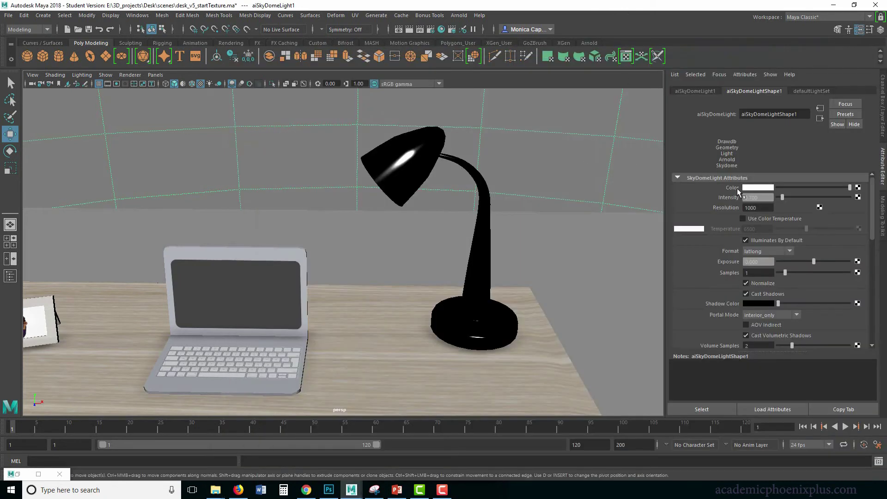
Map a File texture with panorama_map.hdr to the sky dome light's color and render the result in the Arnold RenderView
{"action": "left_click", "coordinate": [858, 188]}
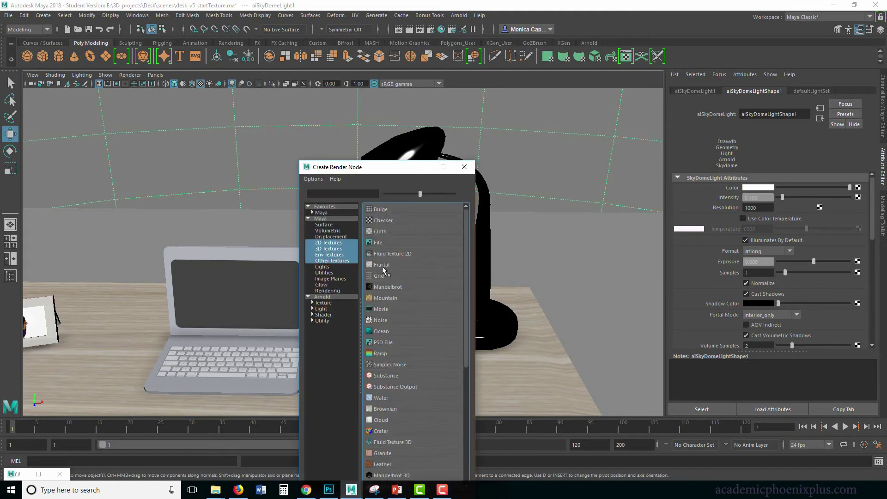
{"action": "left_click", "coordinate": [378, 243]}
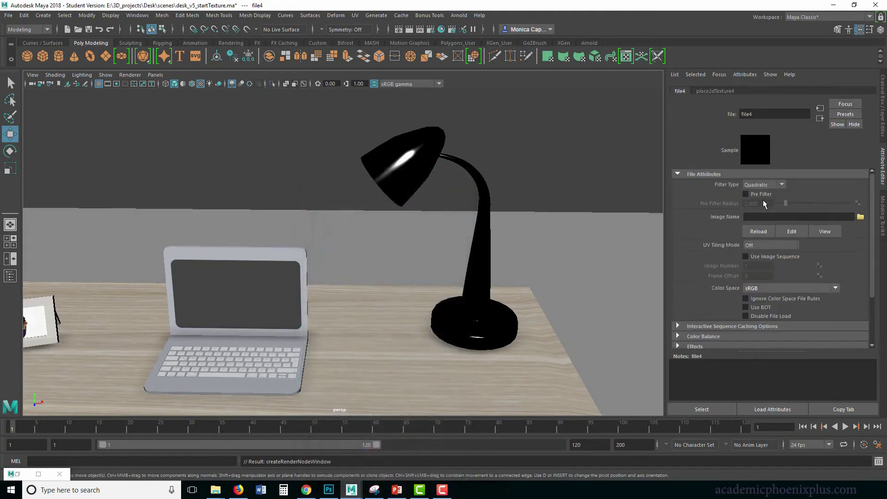
{"action": "left_click", "coordinate": [861, 217]}
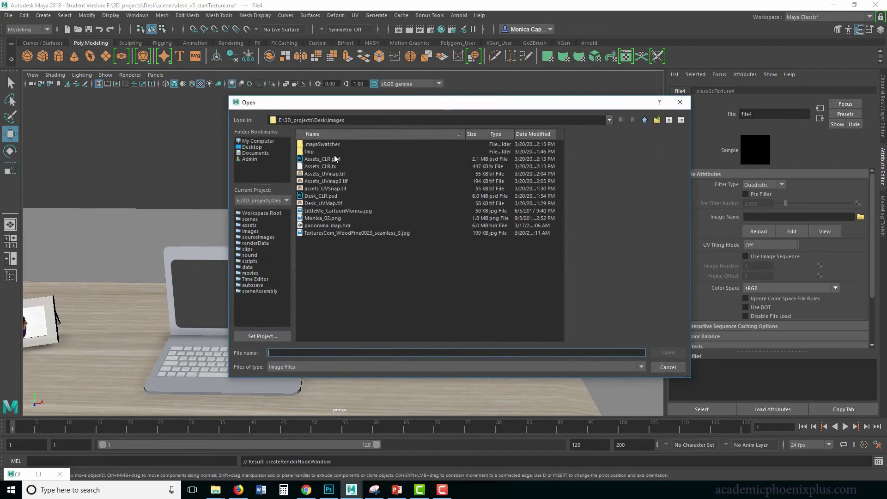
{"action": "left_click", "coordinate": [334, 229]}
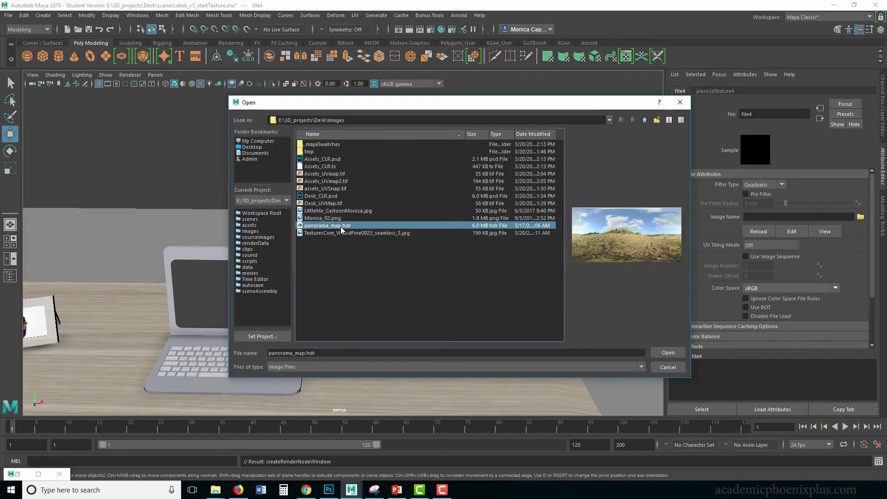
{"action": "double_click", "coordinate": [342, 229]}
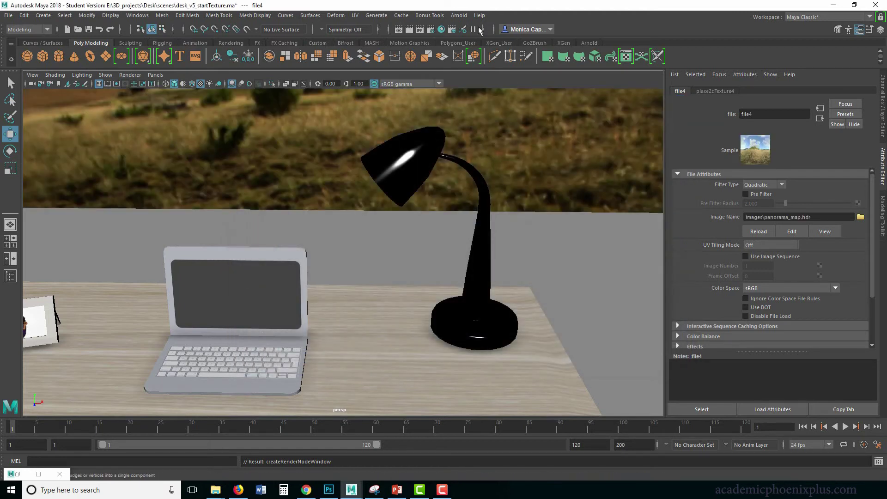
{"action": "left_click", "coordinate": [39, 474]}
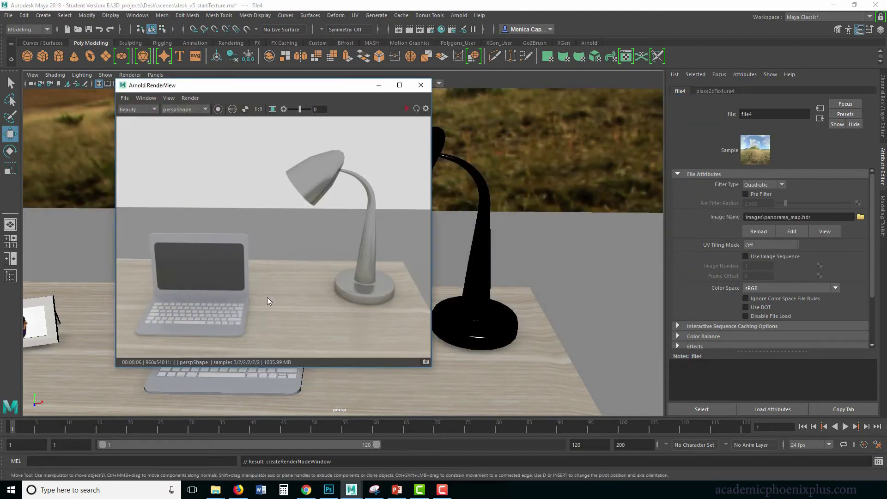
{"action": "left_click", "coordinate": [410, 109]}
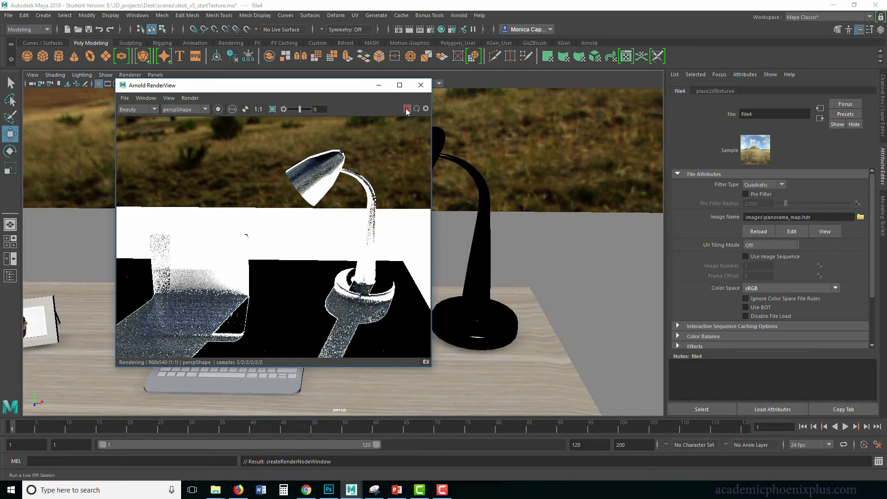
Set the panorama file texture's color space to Raw, rerender to check the lighting, and minimize the render
{"action": "left_click", "coordinate": [827, 217]}
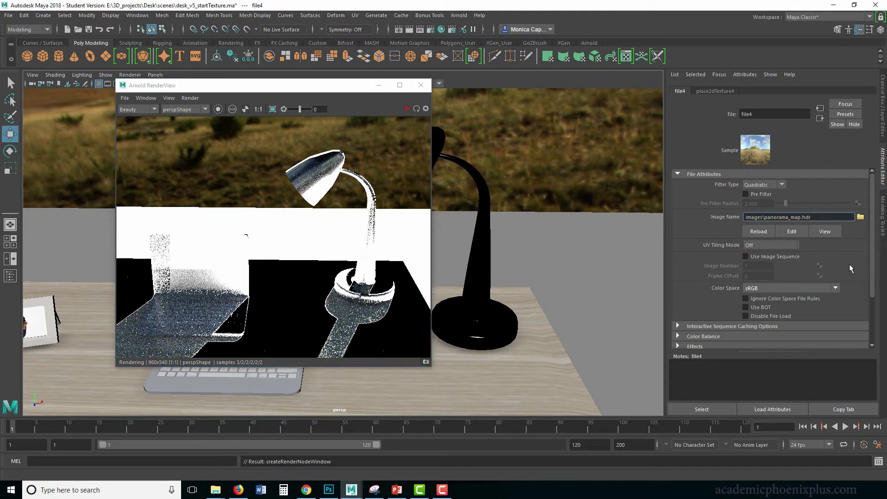
{"action": "left_click", "coordinate": [774, 288]}
{"action": "left_click", "coordinate": [682, 279]}
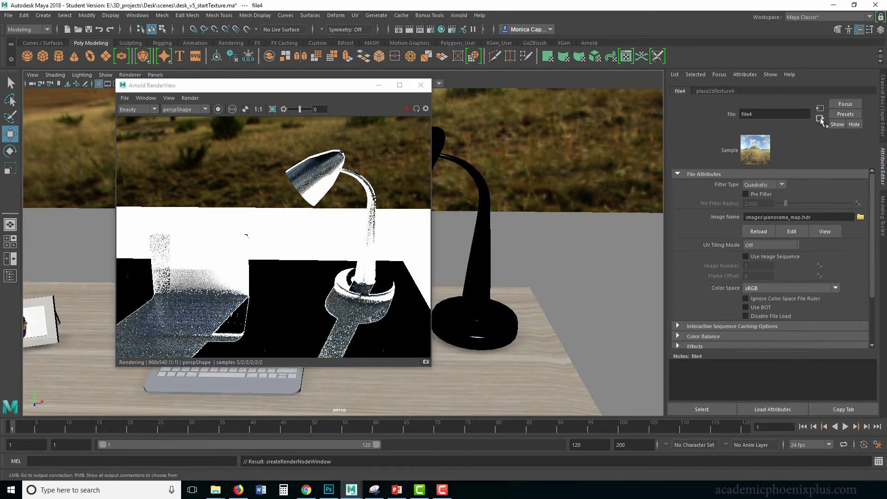
{"action": "left_click", "coordinate": [821, 120]}
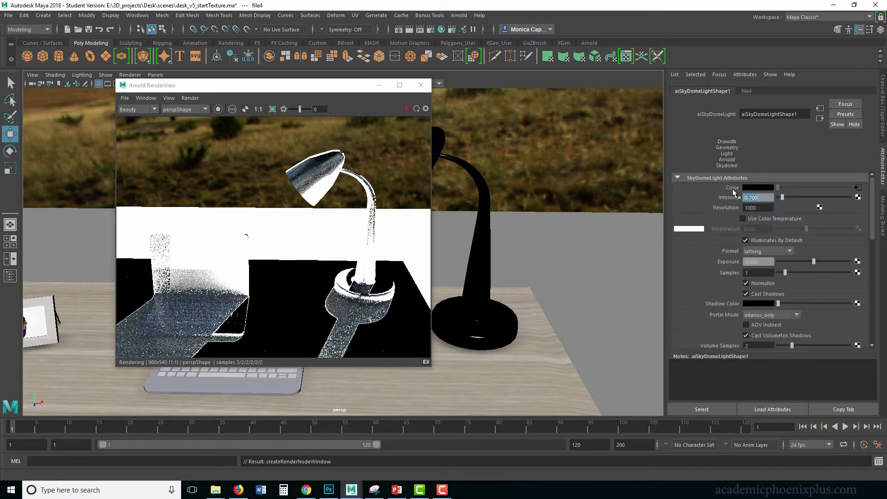
{"action": "left_click", "coordinate": [858, 187]}
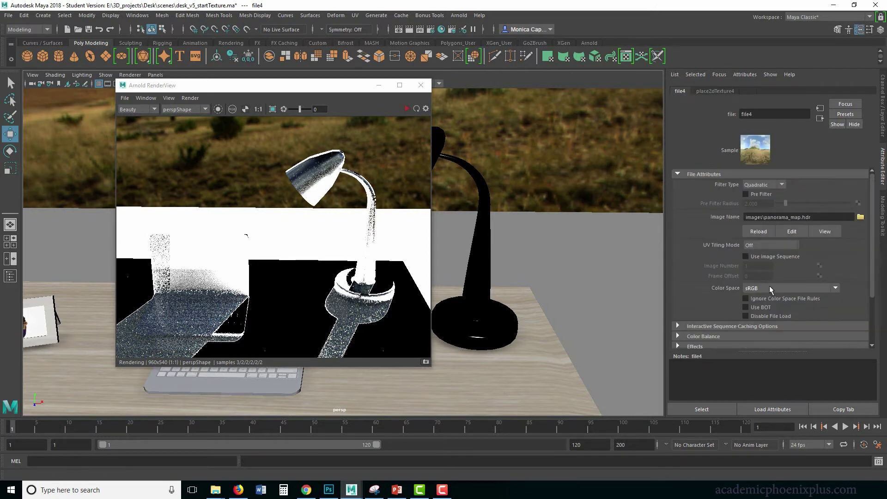
{"action": "left_click", "coordinate": [769, 287]}
{"action": "left_click_drag", "start_coordinate": [839, 340], "coordinate": [835, 317]}
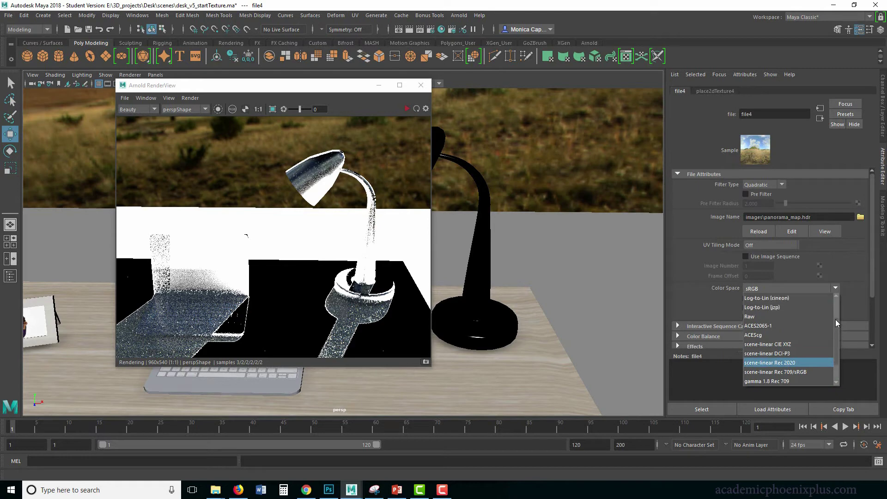
{"action": "left_click", "coordinate": [767, 325]}
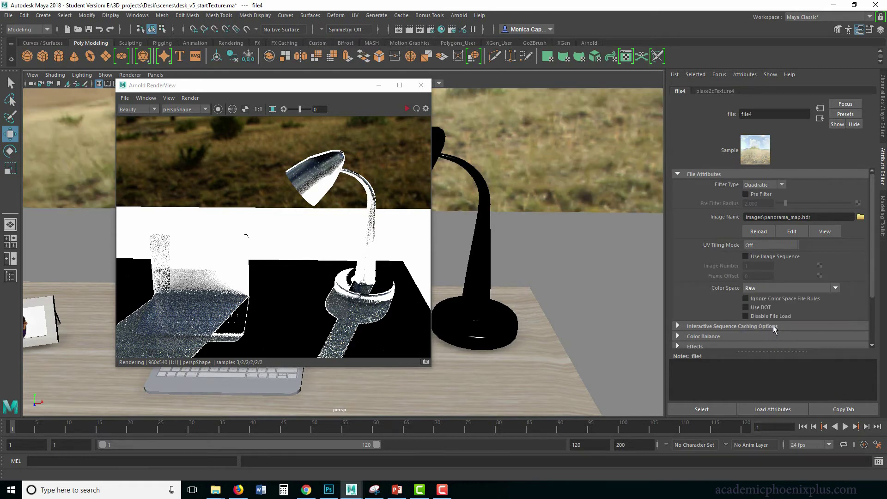
{"action": "left_click", "coordinate": [406, 108]}
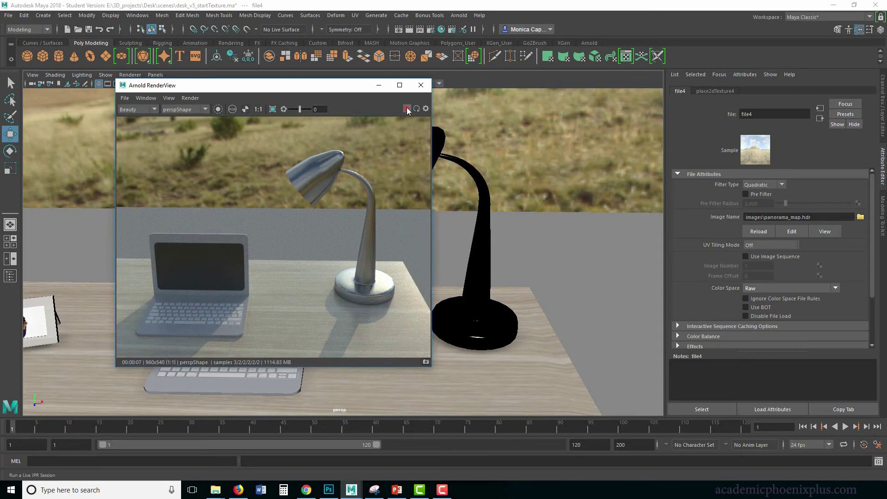
{"action": "left_click", "coordinate": [378, 85]}
Select the sky dome light and try rotating it around the desk scene, undoing the unwanted tilt
{"action": "right_click_drag", "start_coordinate": [505, 212], "coordinate": [2, 149], "text": "alt"}
{"action": "right_click_drag", "start_coordinate": [242, 162], "coordinate": [5, 162], "text": "alt"}
{"action": "left_click", "coordinate": [399, 210]}
{"action": "key", "text": "e"}
{"action": "left_click_drag", "start_coordinate": [357, 287], "coordinate": [518, 294], "text": "alt"}
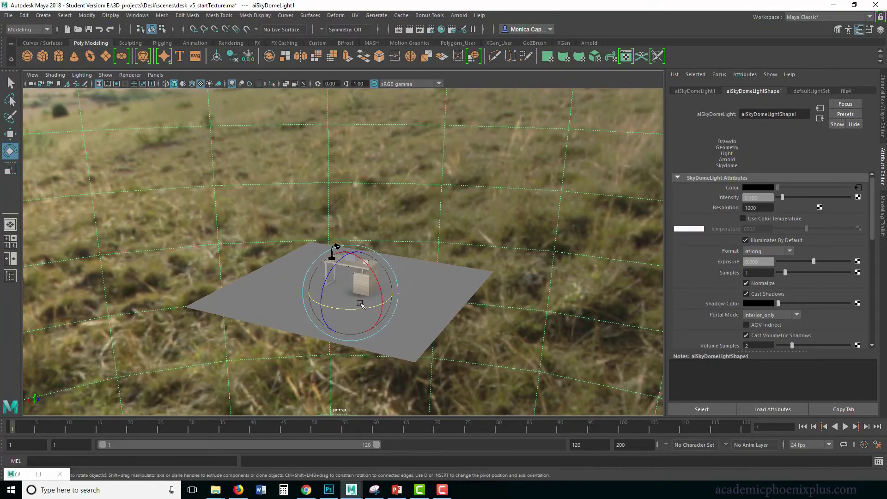
{"action": "left_click_drag", "start_coordinate": [385, 306], "coordinate": [357, 302]}
{"action": "key", "text": "ctrl+z"}
{"action": "key", "text": "ctrl+z"}
{"action": "key", "text": "ctrl+z"}
{"action": "key", "text": "ctrl+z"}
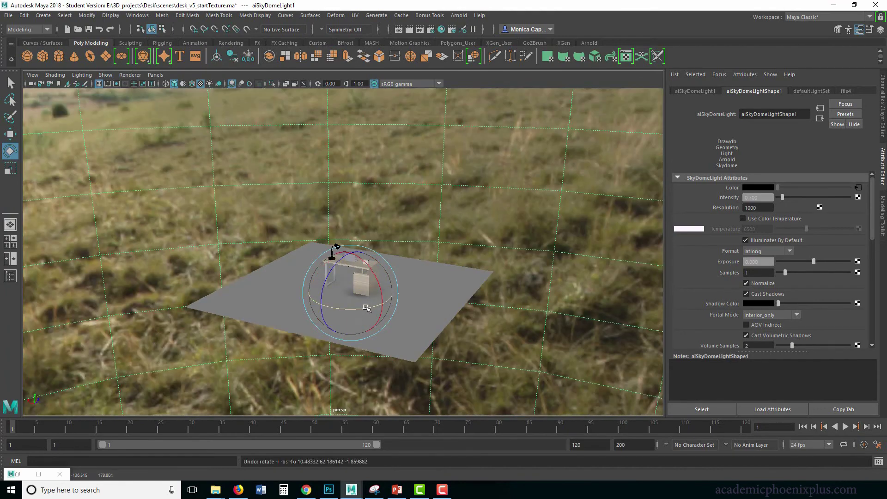
{"action": "key", "text": "ctrl+z"}
Turn the sky dome light about its vertical axis and frame the whole desktop against the distant hills
{"action": "scroll", "coordinate": [580, 292], "scroll_direction": "up", "scroll_amount": 6}
{"action": "left_click_drag", "start_coordinate": [540, 281], "coordinate": [377, 222], "text": "alt"}
{"action": "scroll", "coordinate": [313, 188], "scroll_direction": "down", "scroll_amount": 8}
{"action": "middle_click_drag", "start_coordinate": [312, 188], "coordinate": [356, 311], "text": "alt"}
{"action": "left_click_drag", "start_coordinate": [357, 311], "coordinate": [585, 282], "text": "alt"}
{"action": "scroll", "coordinate": [584, 282], "scroll_direction": "up", "scroll_amount": 6}
{"action": "middle_click_drag", "start_coordinate": [541, 301], "coordinate": [459, 234], "text": "alt"}
{"action": "scroll", "coordinate": [459, 234], "scroll_direction": "up", "scroll_amount": 3}
{"action": "middle_click_drag", "start_coordinate": [559, 287], "coordinate": [517, 251], "text": "alt"}
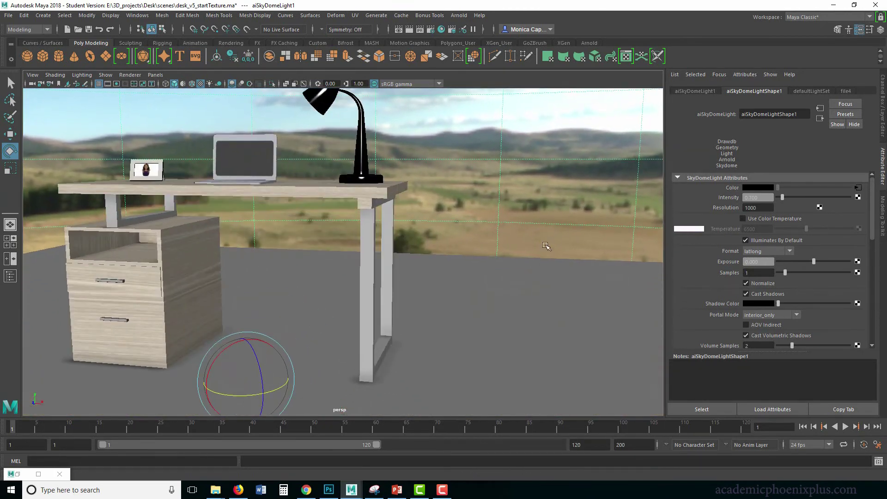
{"action": "middle_click_drag", "start_coordinate": [441, 248], "coordinate": [491, 292], "text": "alt"}
Render the full desk view in the Arnold RenderView to check the HDR background, then minimize the render
{"action": "left_click", "coordinate": [459, 15]}
{"action": "left_click", "coordinate": [436, 148]}
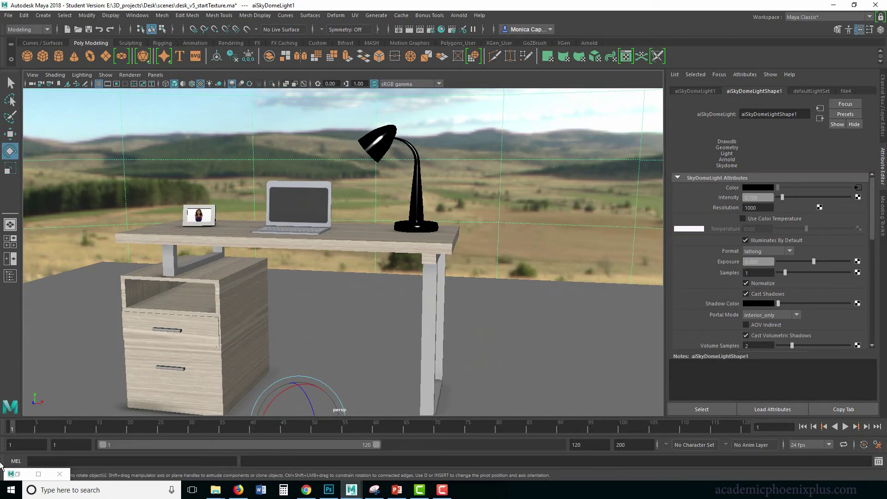
{"action": "left_click", "coordinate": [17, 474]}
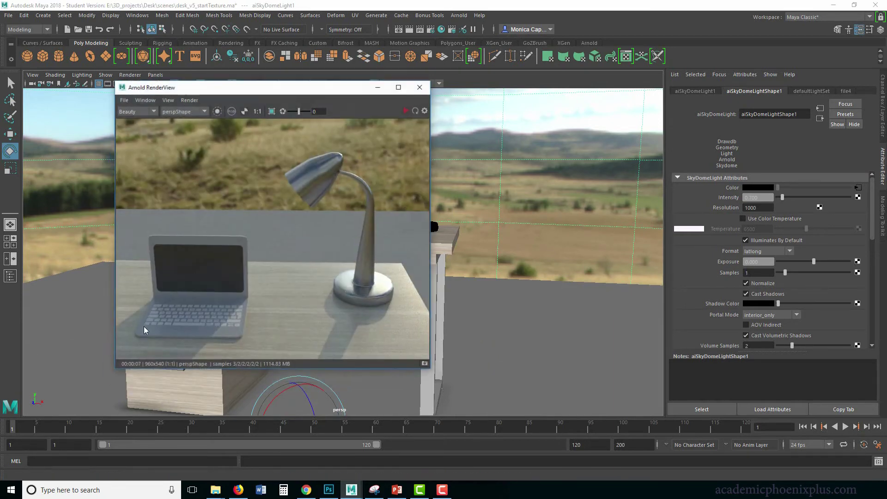
{"action": "left_click", "coordinate": [406, 110]}
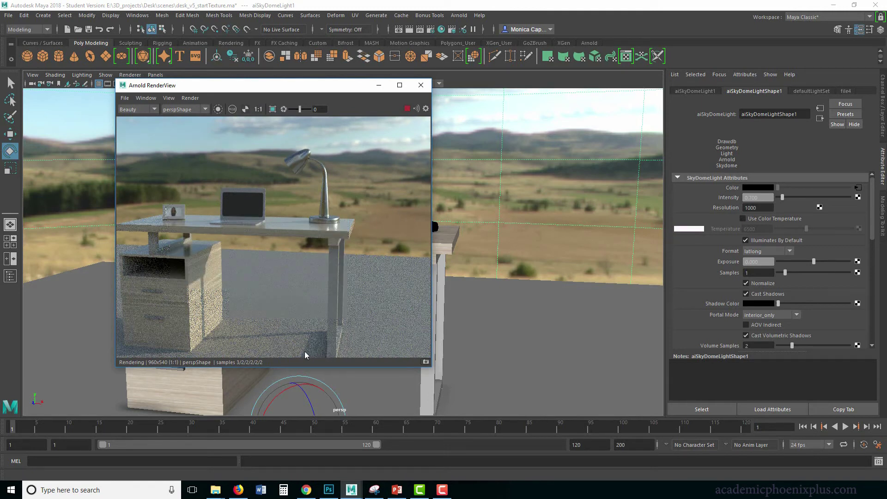
{"action": "left_click", "coordinate": [379, 85]}
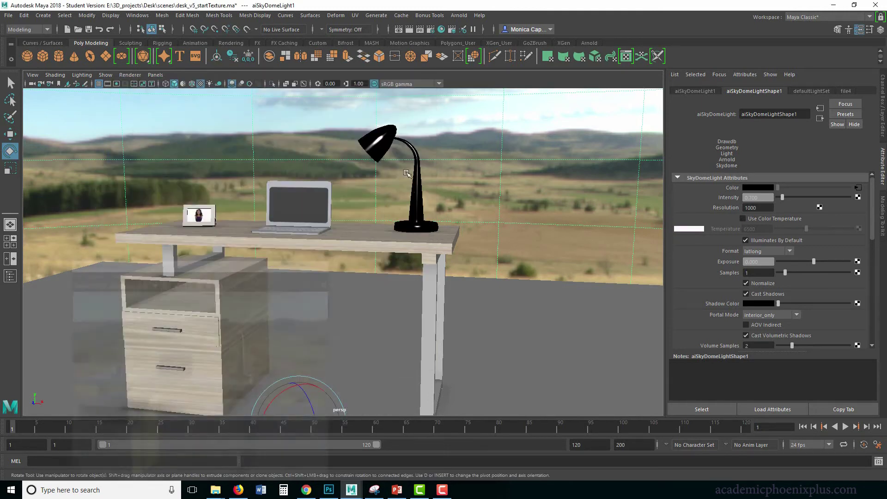
Rotate the sky dome light to put the rocky hillside and trees behind the desk, and check a render of the frame
{"action": "scroll", "coordinate": [412, 191], "scroll_direction": "down", "scroll_amount": 6}
{"action": "left_click_drag", "start_coordinate": [309, 373], "coordinate": [273, 370]}
{"action": "right_click_drag", "start_coordinate": [407, 182], "coordinate": [497, 182], "text": "alt"}
{"action": "left_click", "coordinate": [417, 30]}
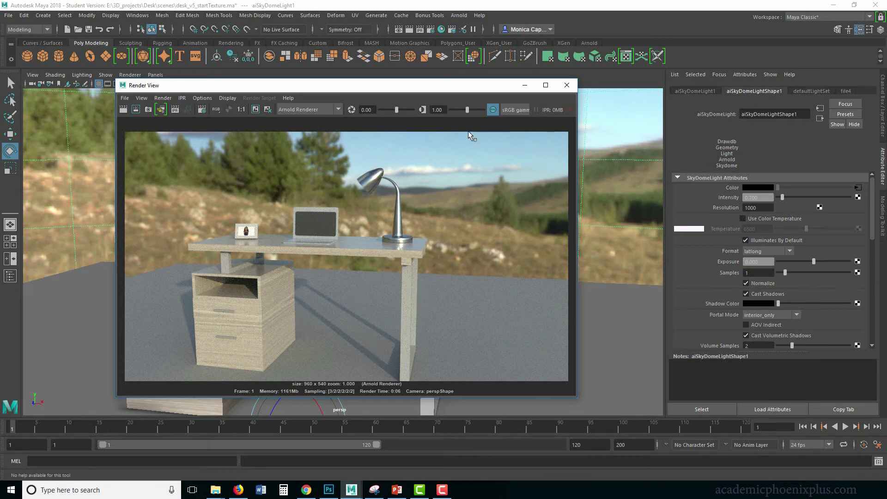
{"action": "left_click", "coordinate": [568, 86]}
Examine the laptop, lamp shade and picture frame close up, and open the laptop's Assets_aiStandardSurface material settings
{"action": "left_click", "coordinate": [305, 216]}
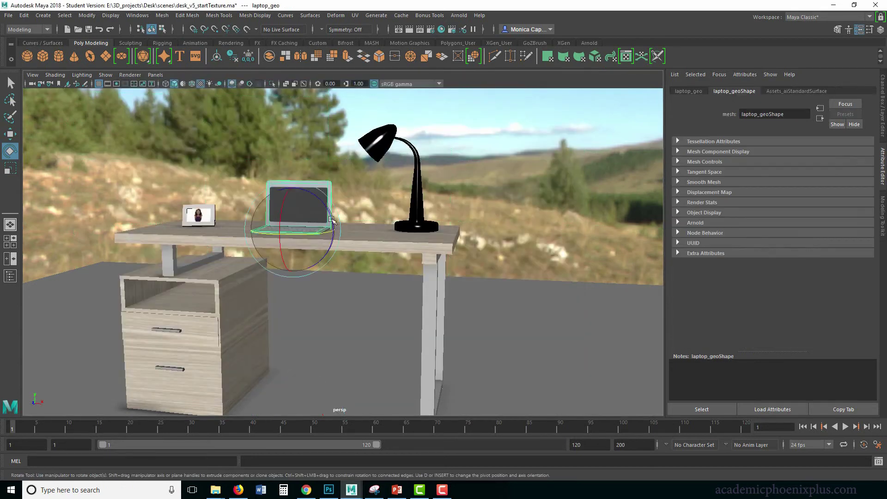
{"action": "key", "text": "f"}
{"action": "right_click_drag", "start_coordinate": [501, 208], "coordinate": [401, 213], "text": "alt"}
{"action": "middle_click_drag", "start_coordinate": [401, 213], "coordinate": [392, 249], "text": "alt"}
{"action": "left_click", "coordinate": [450, 188]}
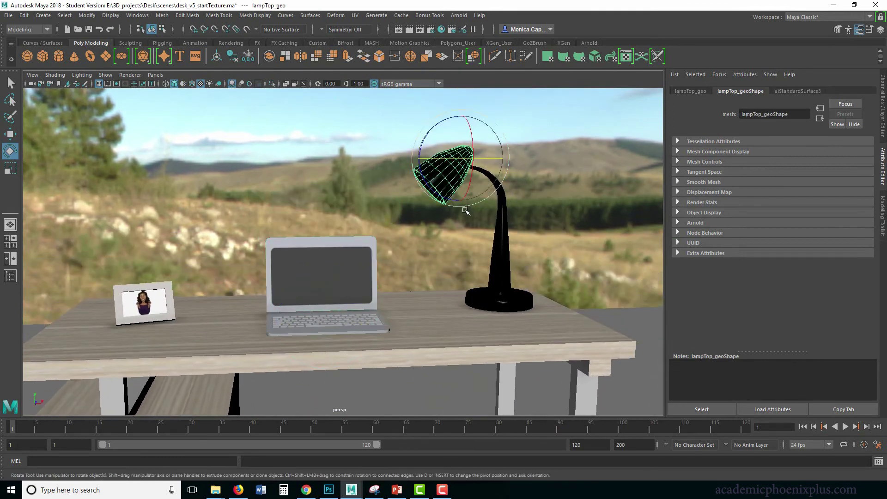
{"action": "left_click", "coordinate": [327, 292]}
{"action": "left_click", "coordinate": [158, 316]}
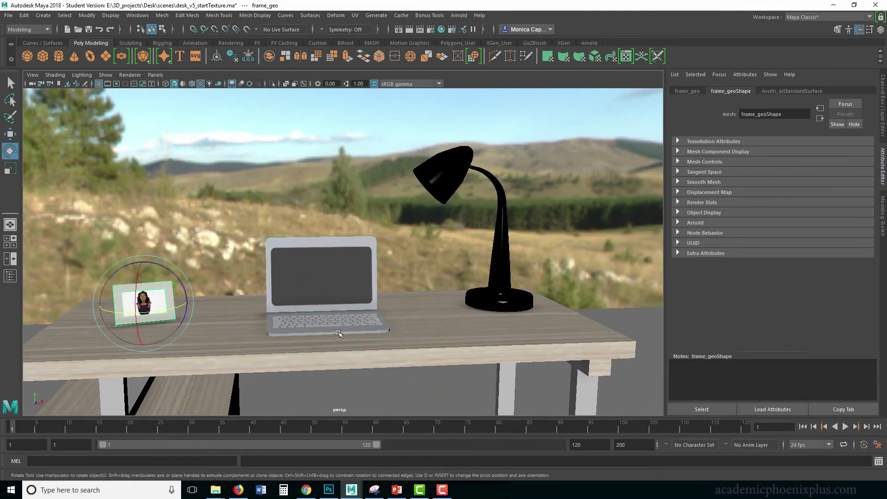
{"action": "left_click", "coordinate": [346, 331]}
{"action": "left_click", "coordinate": [791, 90]}
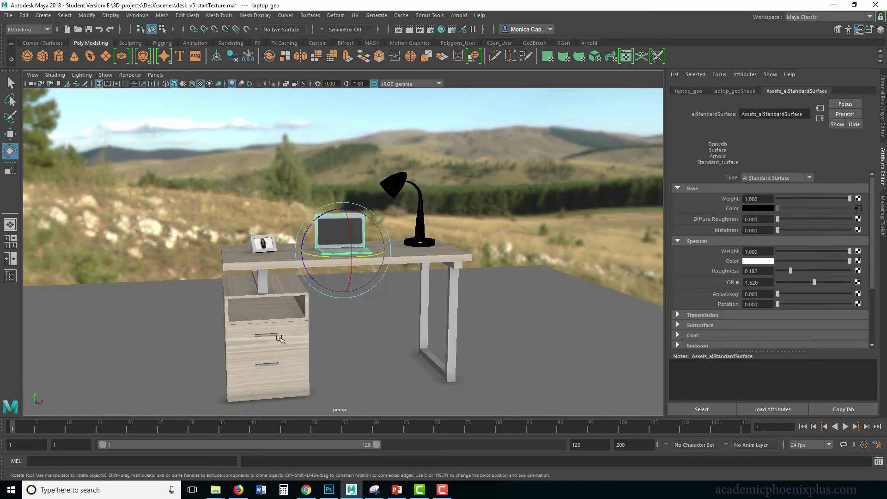
Select both drawer handles and assign them the lamp's existing aiStandardSurface3 material
{"action": "left_click", "coordinate": [272, 336]}
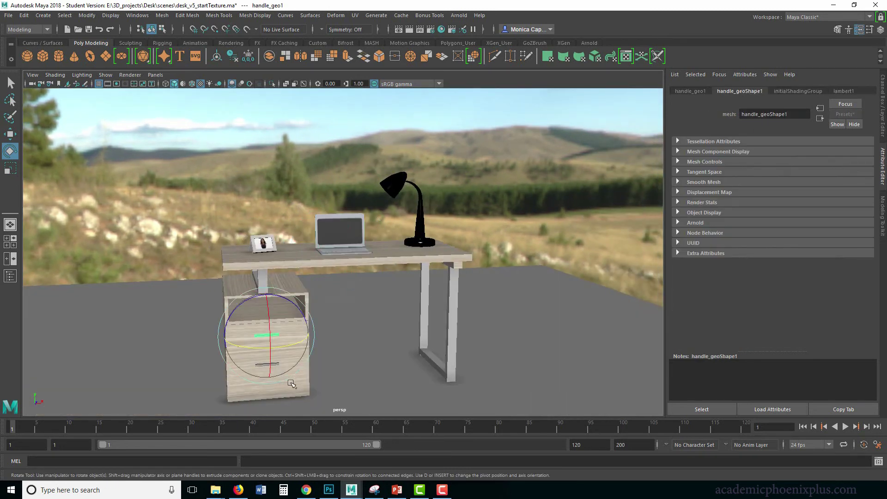
{"action": "key", "text": "q"}
{"action": "left_click", "coordinate": [267, 365]}
{"action": "right_click_drag", "start_coordinate": [272, 364], "coordinate": [378, 460]}
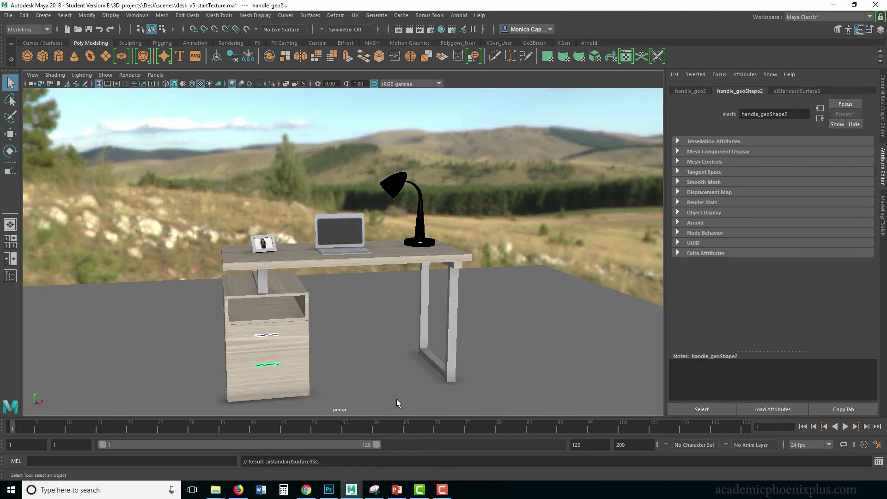
Rename the material shared by the lamp and handles to Chrome_aiStandardSurface
{"action": "left_click", "coordinate": [811, 91]}
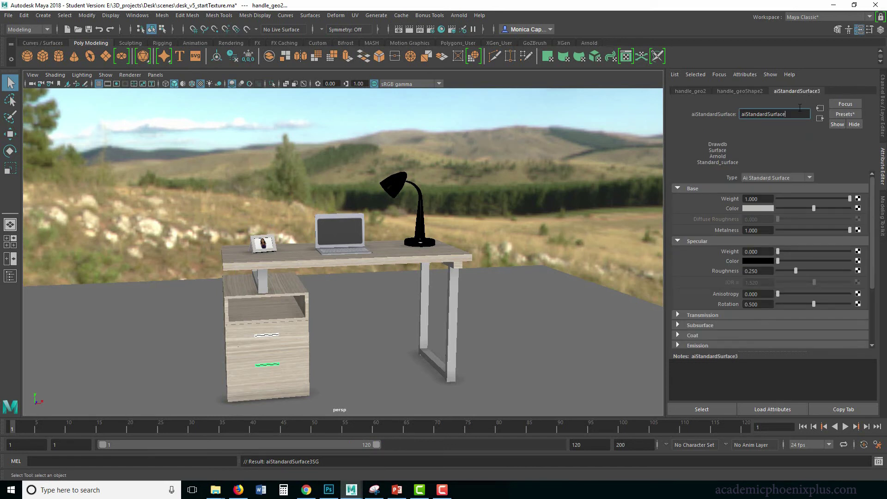
{"action": "type", "text": "Chrome_"}
{"action": "key", "text": "Return"}
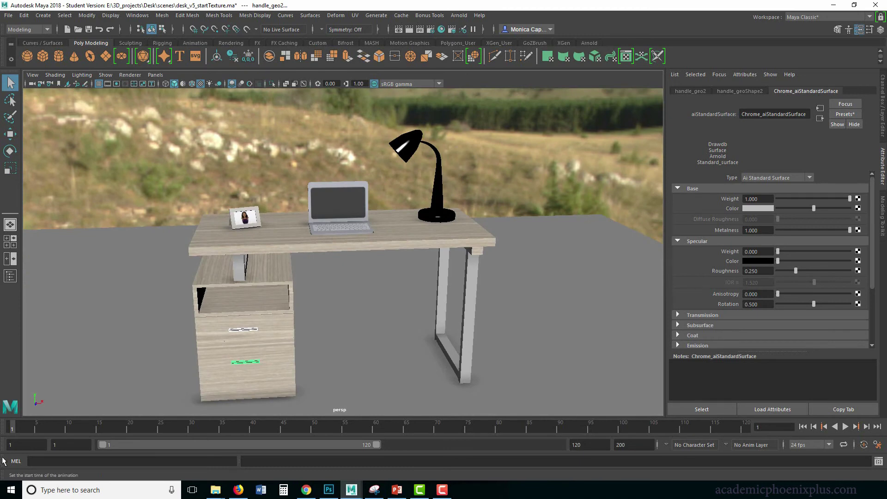
Render the desk in the Arnold RenderView to check the metal drawer handles, then minimize the render
{"action": "left_click", "coordinate": [458, 15]}
{"action": "left_click", "coordinate": [471, 29]}
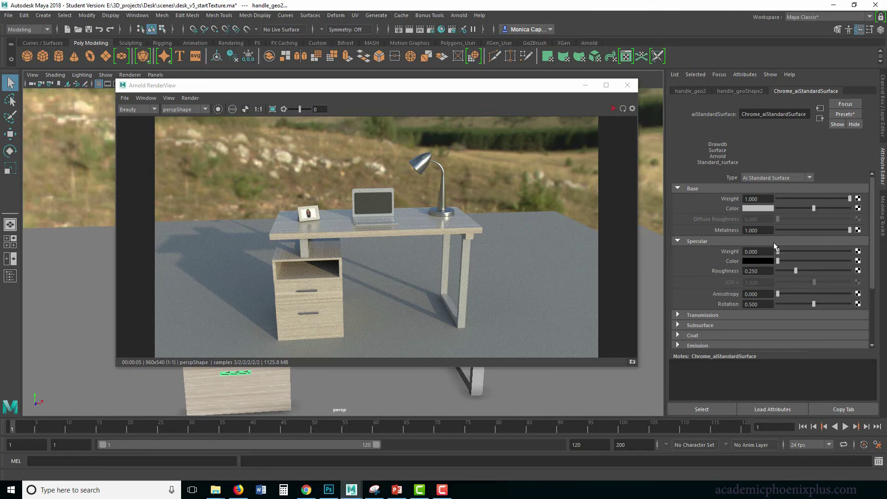
{"action": "left_click", "coordinate": [585, 85]}
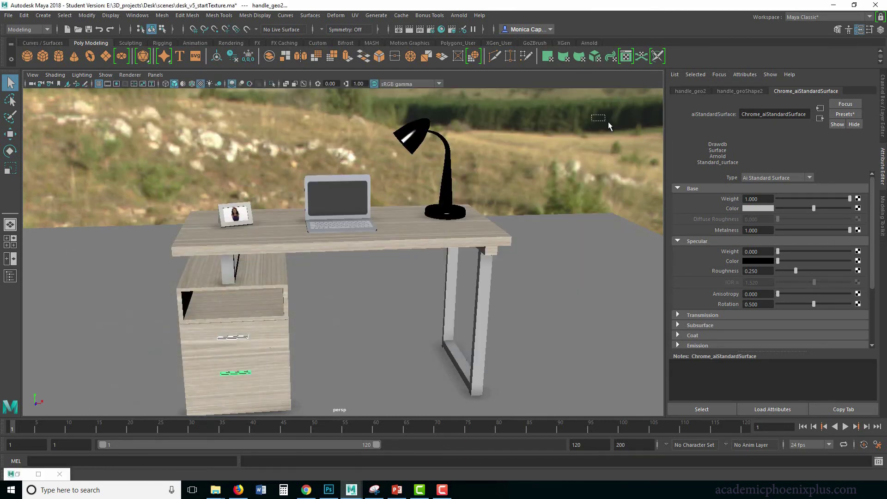
Select the sky dome light, look over its HDR file settings, and set its Samples to 3
{"action": "left_click", "coordinate": [611, 125]}
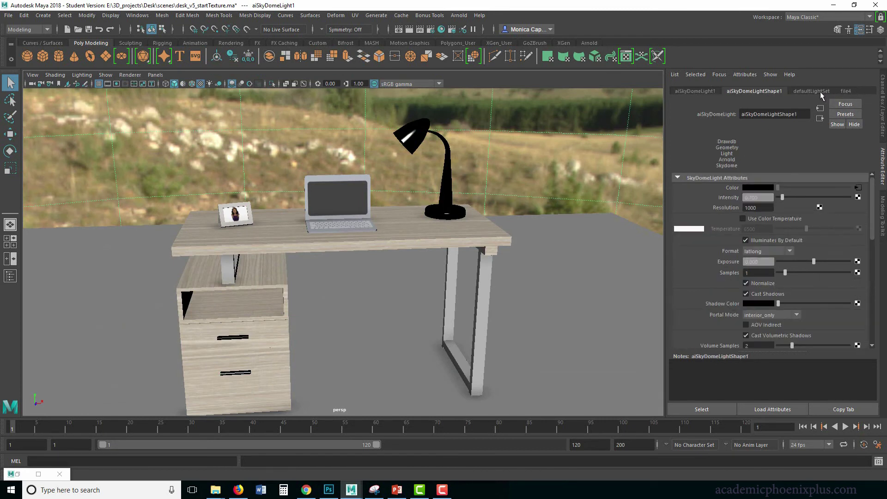
{"action": "left_click", "coordinate": [846, 92]}
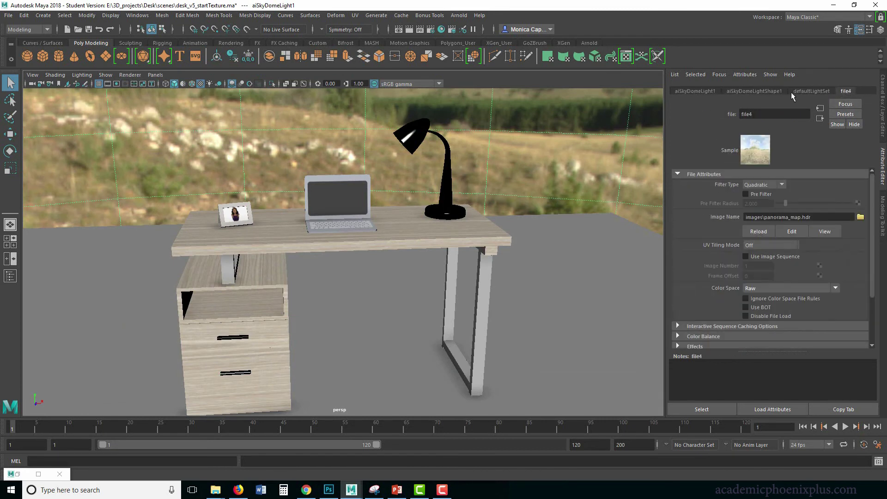
{"action": "left_click", "coordinate": [806, 91]}
{"action": "left_click", "coordinate": [776, 92]}
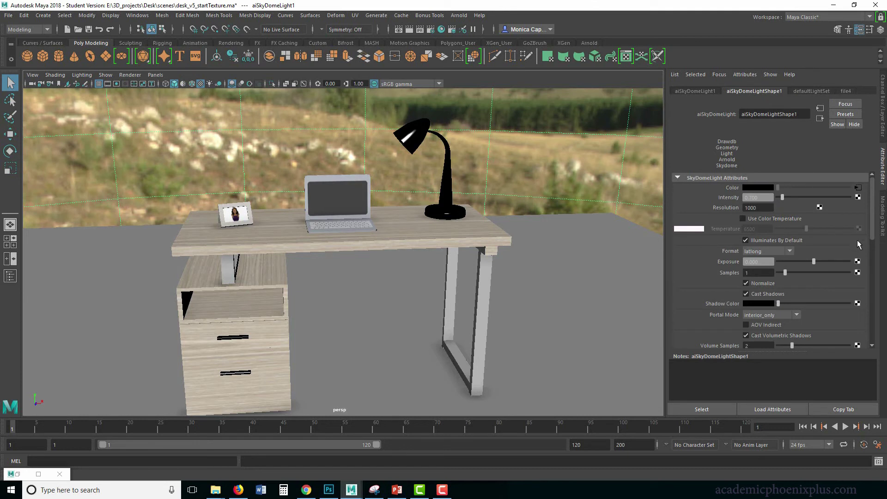
{"action": "scroll", "coordinate": [874, 236], "scroll_direction": "down", "scroll_amount": 1}
{"action": "double_click", "coordinate": [758, 257]}
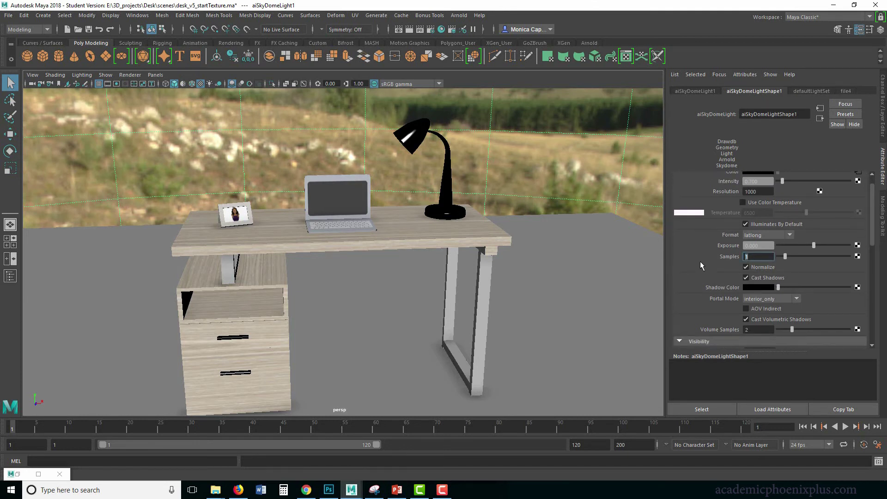
{"action": "type", "text": "3"}
{"action": "key", "text": "Return"}
{"action": "scroll", "coordinate": [872, 204], "scroll_direction": "up", "scroll_amount": 1}
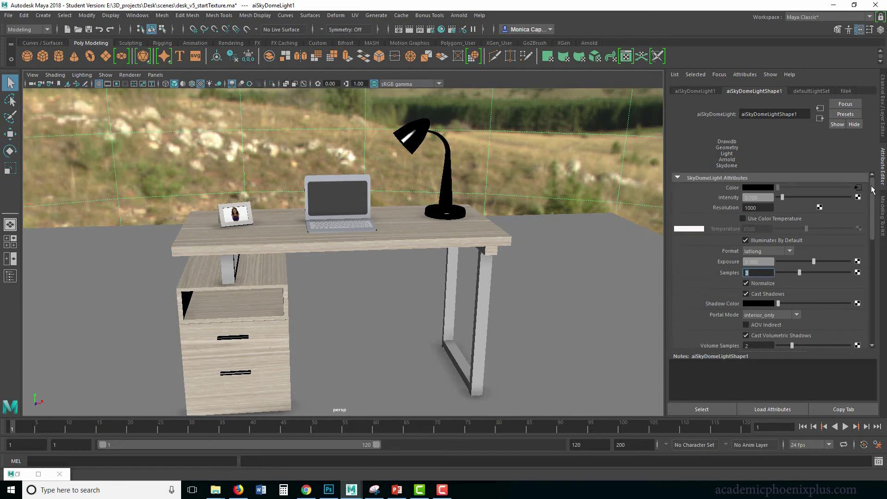
Set the sky dome light's Intensity to 1
{"action": "double_click", "coordinate": [766, 198]}
{"action": "type", "text": "1"}
{"action": "key", "text": "Return"}
{"action": "scroll", "coordinate": [504, 222], "scroll_direction": "down", "scroll_amount": 3}
Rotate the sky dome around the desk and restart the render in the Arnold RenderView
{"action": "key", "text": "e"}
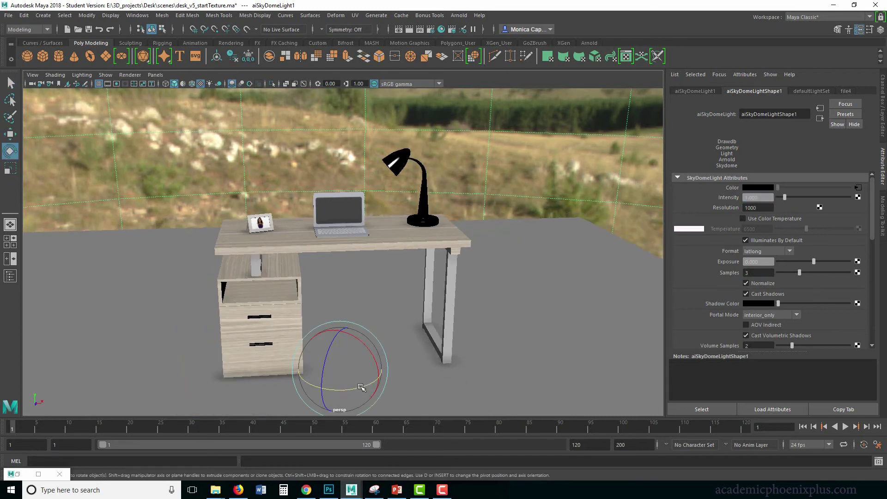
{"action": "left_click_drag", "start_coordinate": [360, 387], "coordinate": [349, 372]}
{"action": "right_click_drag", "start_coordinate": [415, 315], "coordinate": [529, 291], "text": "alt"}
{"action": "left_click", "coordinate": [14, 474]}
{"action": "left_click", "coordinate": [15, 475]}
{"action": "double_click", "coordinate": [16, 475]}
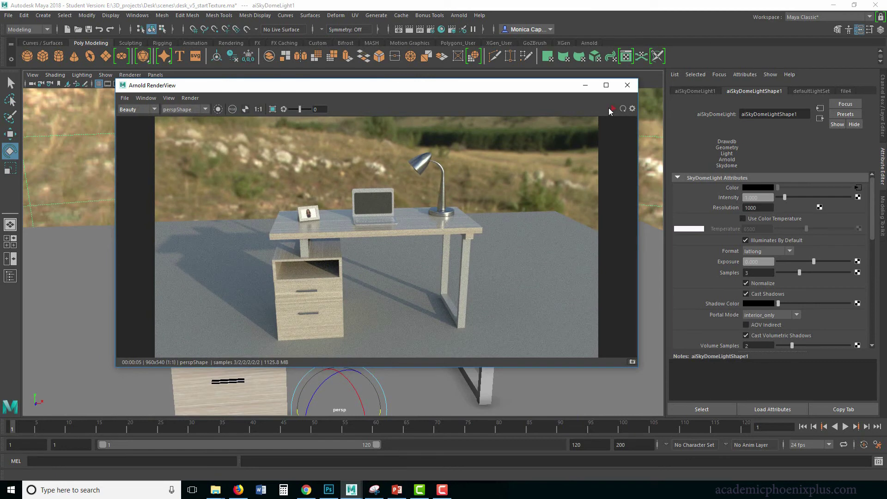
{"action": "left_click", "coordinate": [614, 114]}
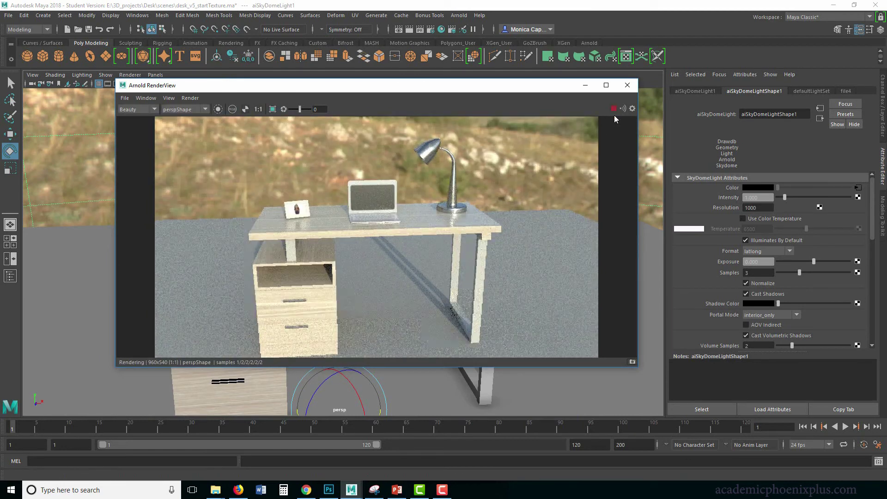
Rotate the sky dome to bring the trees and sky behind the desk, and test-render the frame in the Render View
{"action": "left_click", "coordinate": [78, 238]}
{"action": "middle_click_drag", "start_coordinate": [79, 238], "coordinate": [85, 255], "text": "alt"}
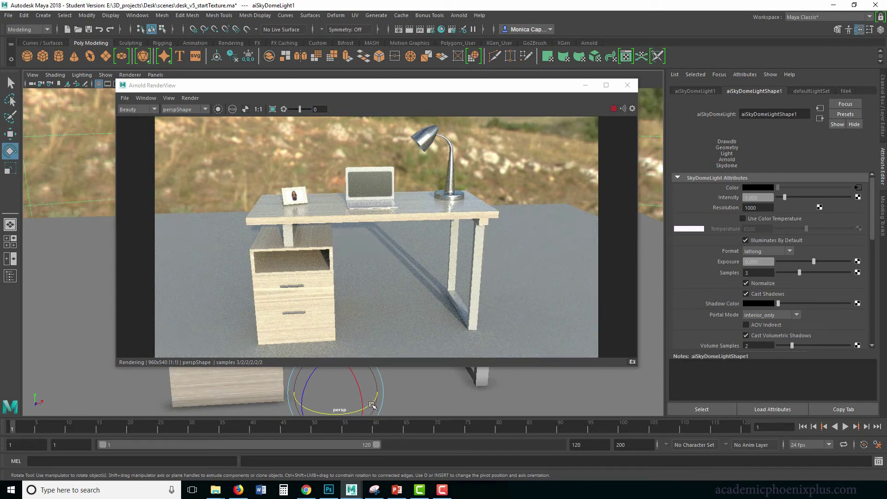
{"action": "left_click_drag", "start_coordinate": [369, 405], "coordinate": [335, 183]}
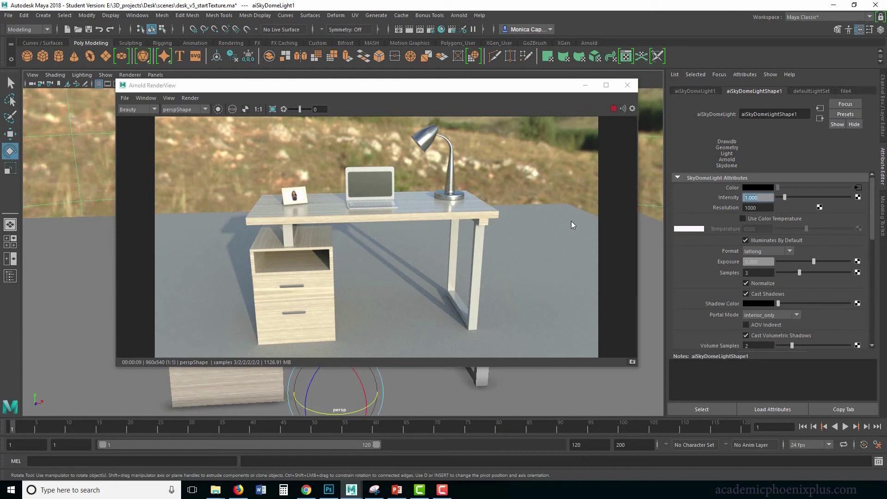
{"action": "left_click", "coordinate": [606, 85]}
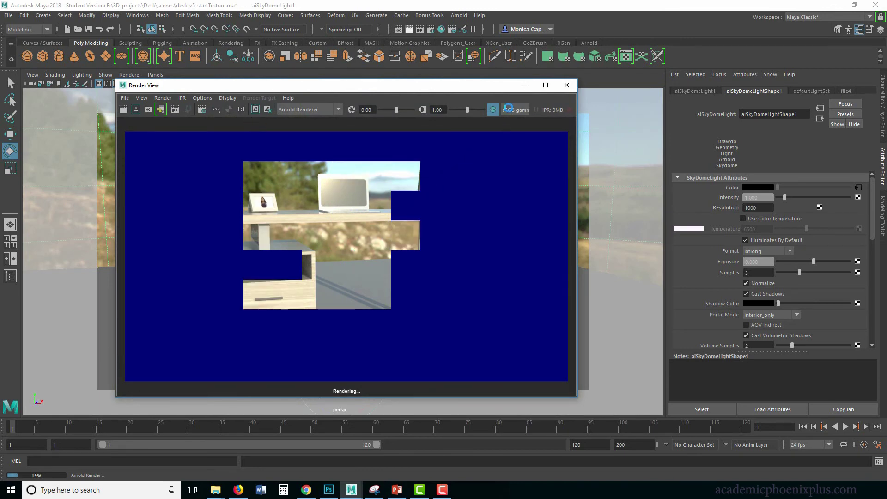
{"action": "left_click", "coordinate": [520, 85]}
Set the sky dome light's Camera visibility to 0 and render the desk in the Render View
{"action": "scroll", "coordinate": [866, 263], "scroll_direction": "down", "scroll_amount": 5}
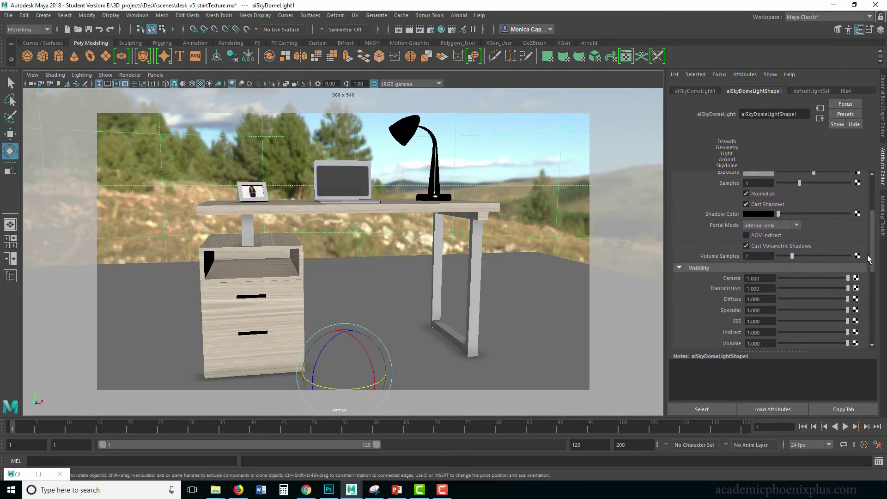
{"action": "scroll", "coordinate": [867, 266], "scroll_direction": "down", "scroll_amount": 1}
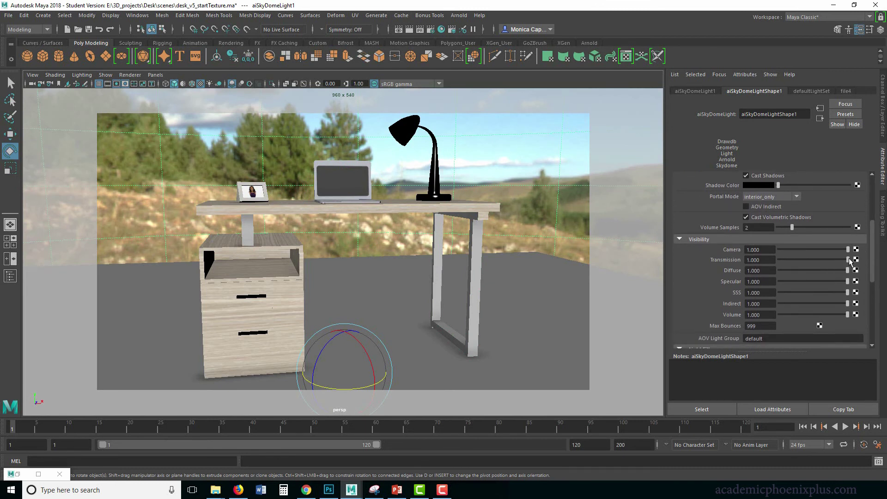
{"action": "left_click_drag", "start_coordinate": [872, 253], "coordinate": [872, 203]}
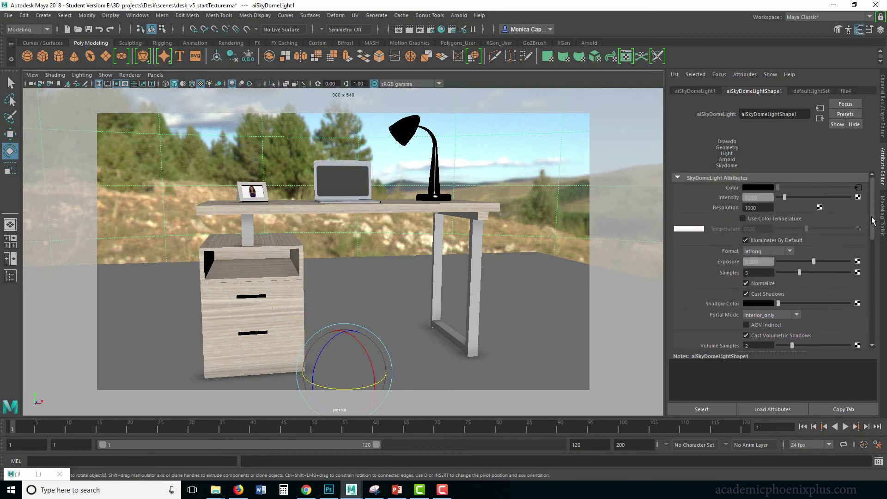
{"action": "scroll", "coordinate": [844, 209], "scroll_direction": "down", "scroll_amount": 5}
{"action": "left_click_drag", "start_coordinate": [843, 209], "coordinate": [750, 211]}
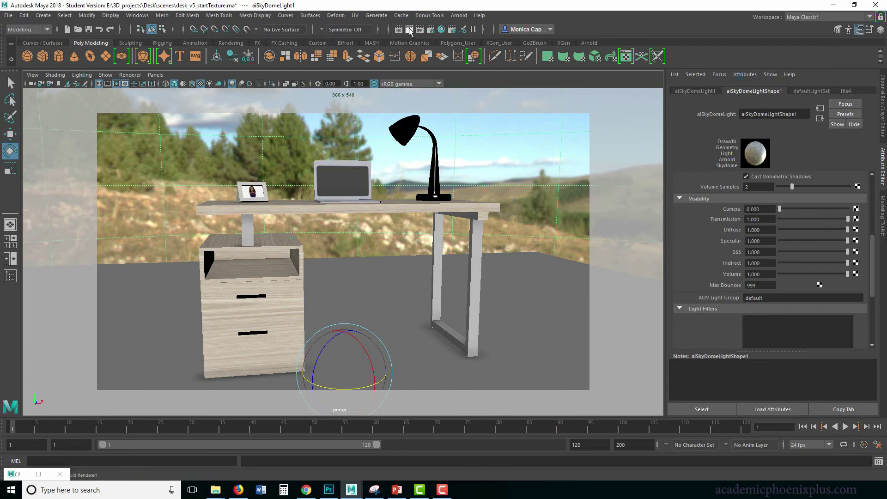
{"action": "left_click", "coordinate": [410, 30]}
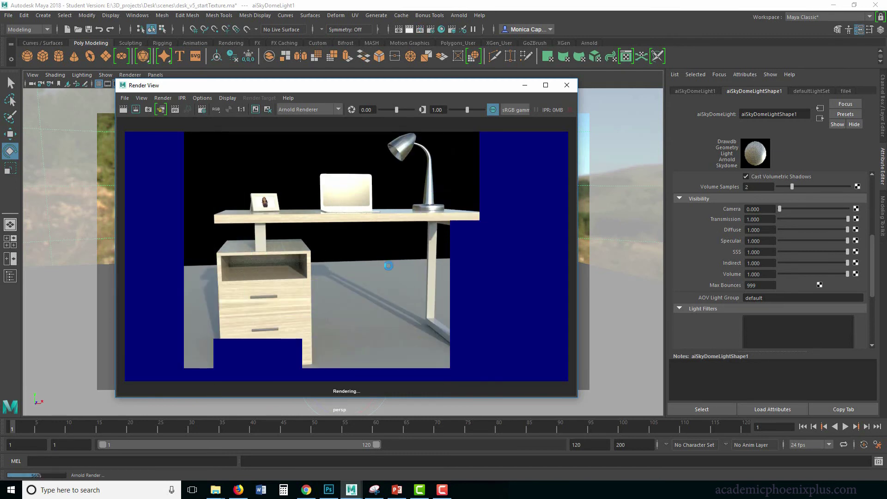
{"action": "left_click", "coordinate": [874, 249]}
{"action": "left_click_drag", "start_coordinate": [874, 239], "coordinate": [873, 182]}
{"action": "left_click_drag", "start_coordinate": [758, 198], "coordinate": [693, 200]}
{"action": "key", "text": "BackSpace"}
{"action": "type", "text": ".85"}
{"action": "key", "text": "Return"}
{"action": "left_click_drag", "start_coordinate": [611, 187], "coordinate": [558, 180], "text": "alt"}
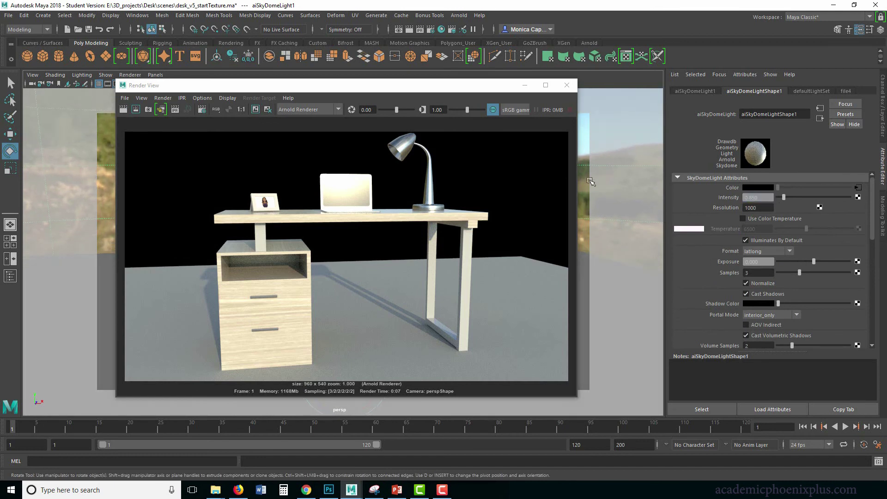
{"action": "key", "text": "ctrl+z"}
Rotate the sky dome slightly, place the Render View beside the desk, and render again from a new angle
{"action": "left_click_drag", "start_coordinate": [93, 277], "coordinate": [98, 273], "text": "alt"}
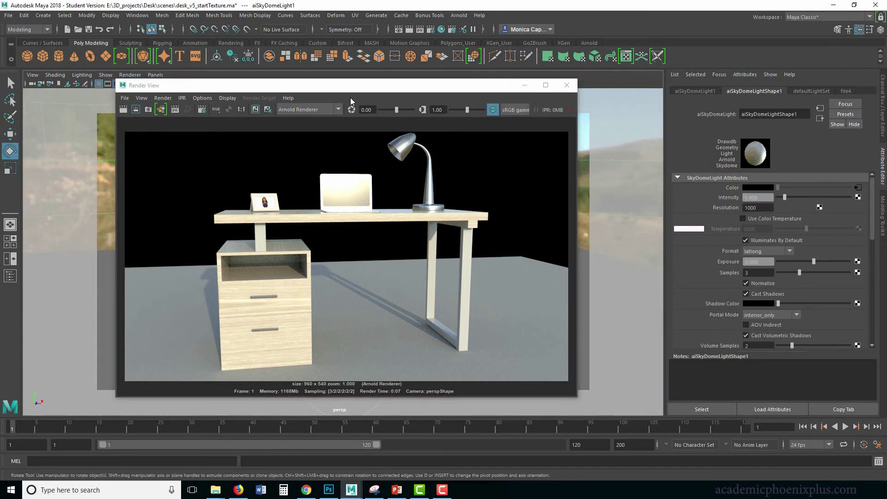
{"action": "left_click_drag", "start_coordinate": [347, 87], "coordinate": [633, 87]}
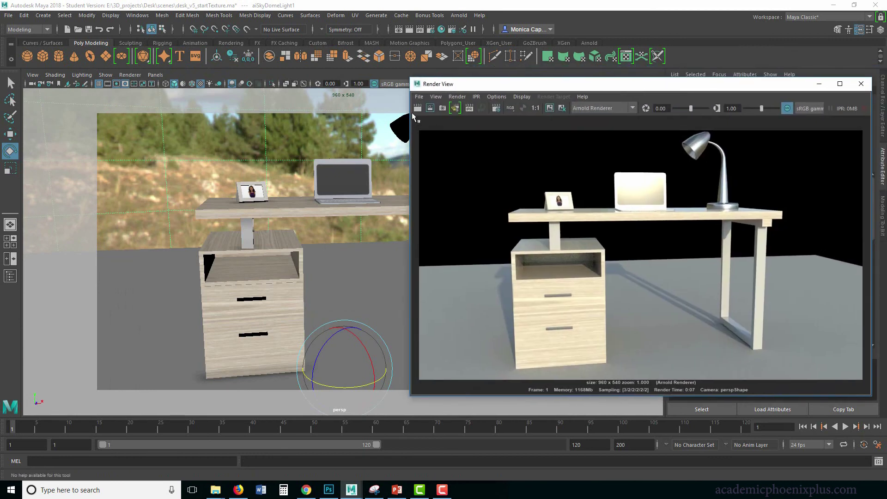
{"action": "left_click", "coordinate": [419, 108]}
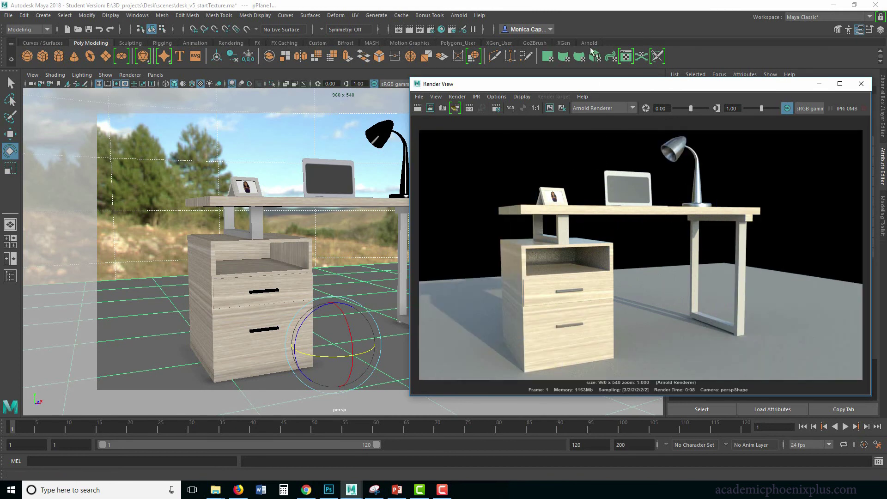
Raise the Arnold render sampling to 4 for Camera (AA), 4 for Diffuse and 4 for Specular
{"action": "left_click", "coordinate": [431, 31]}
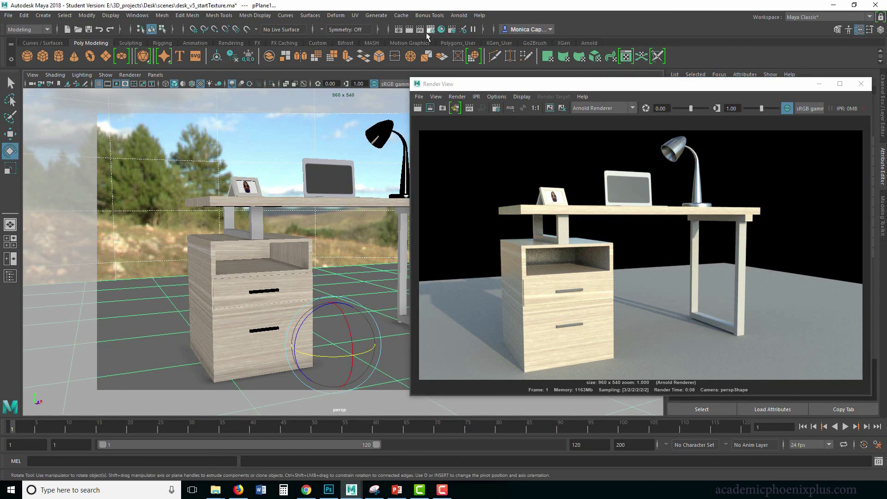
{"action": "left_click", "coordinate": [158, 134]}
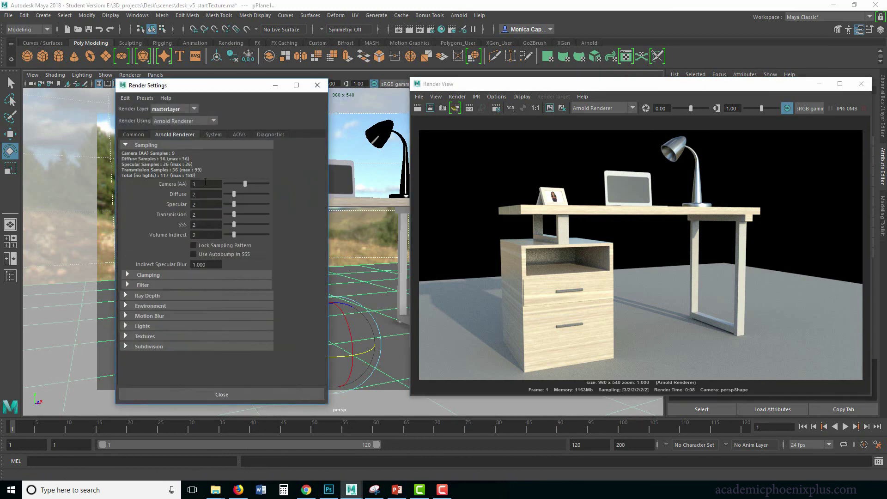
{"action": "type", "text": "4"}
{"action": "key", "text": "Tab"}
{"action": "type", "text": "4"}
{"action": "key", "text": "Tab"}
{"action": "type", "text": "4"}
{"action": "key", "text": "Tab"}
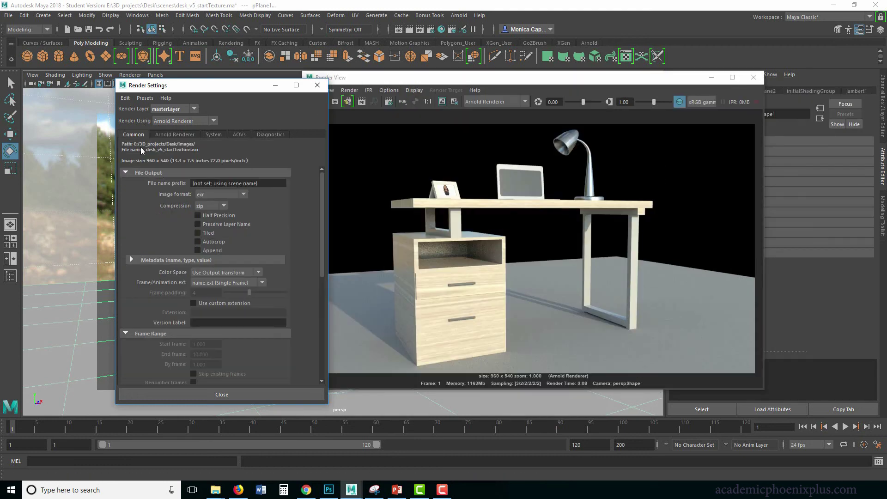
Choose a larger image size preset in the render settings and render the desk in the maximized Render View
{"action": "left_click", "coordinate": [133, 134]}
{"action": "scroll", "coordinate": [324, 236], "scroll_direction": "down", "scroll_amount": 8}
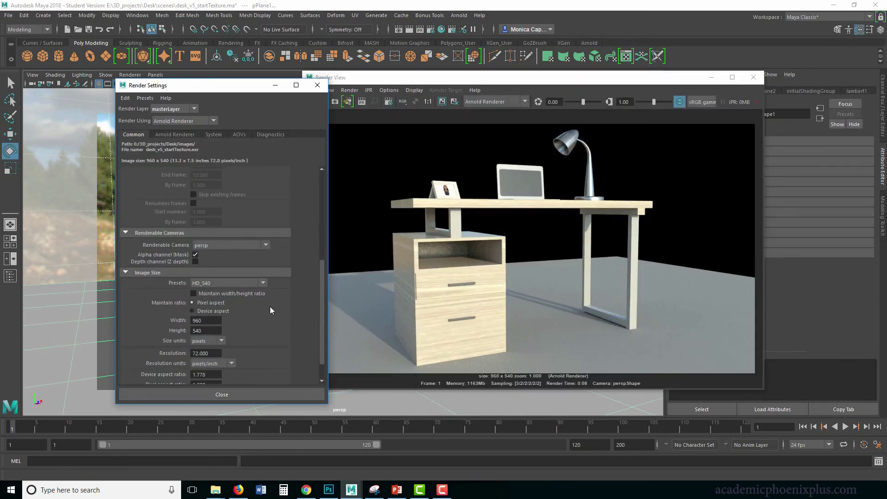
{"action": "left_click", "coordinate": [224, 283]}
{"action": "scroll", "coordinate": [263, 318], "scroll_direction": "down", "scroll_amount": 2}
{"action": "left_click", "coordinate": [219, 345]}
{"action": "left_click", "coordinate": [256, 398]}
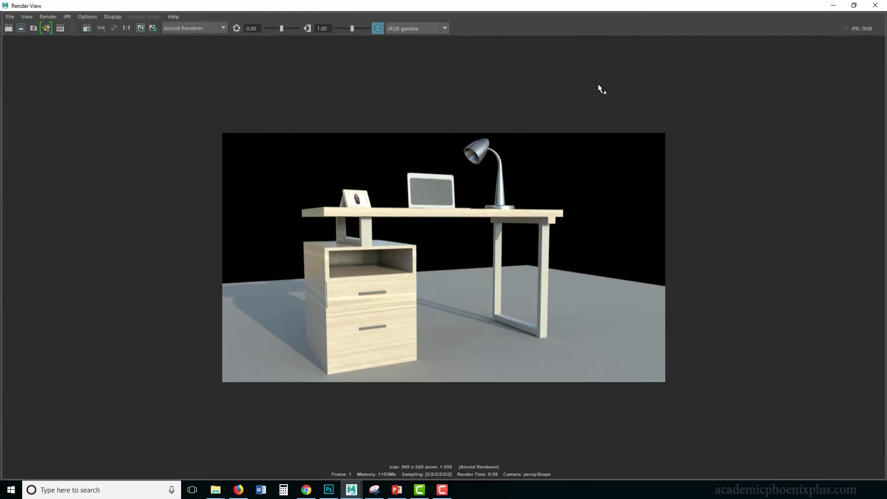
{"action": "left_click", "coordinate": [731, 77]}
{"action": "left_click", "coordinate": [20, 28]}
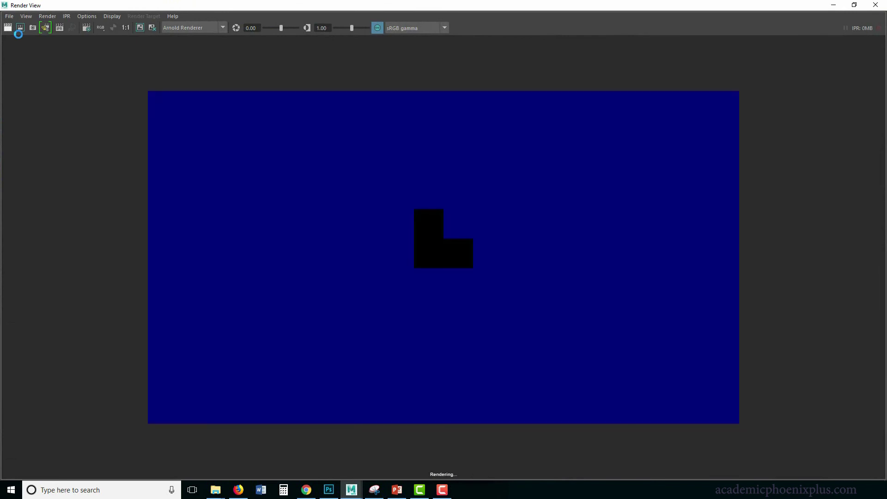